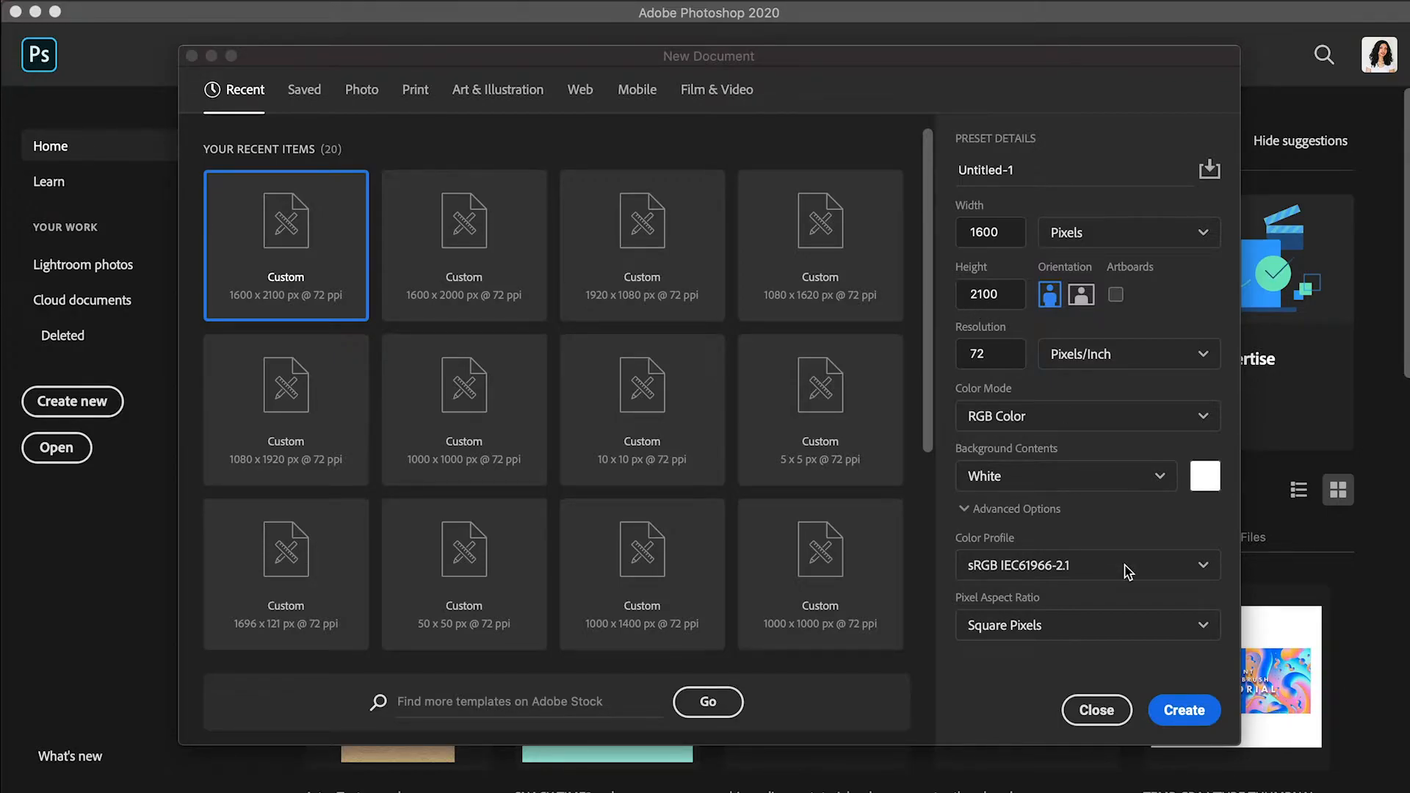
- Create a 1600 × 2100 px document at 72 ppi with a white background and add a new layer
left_click(1183, 711)
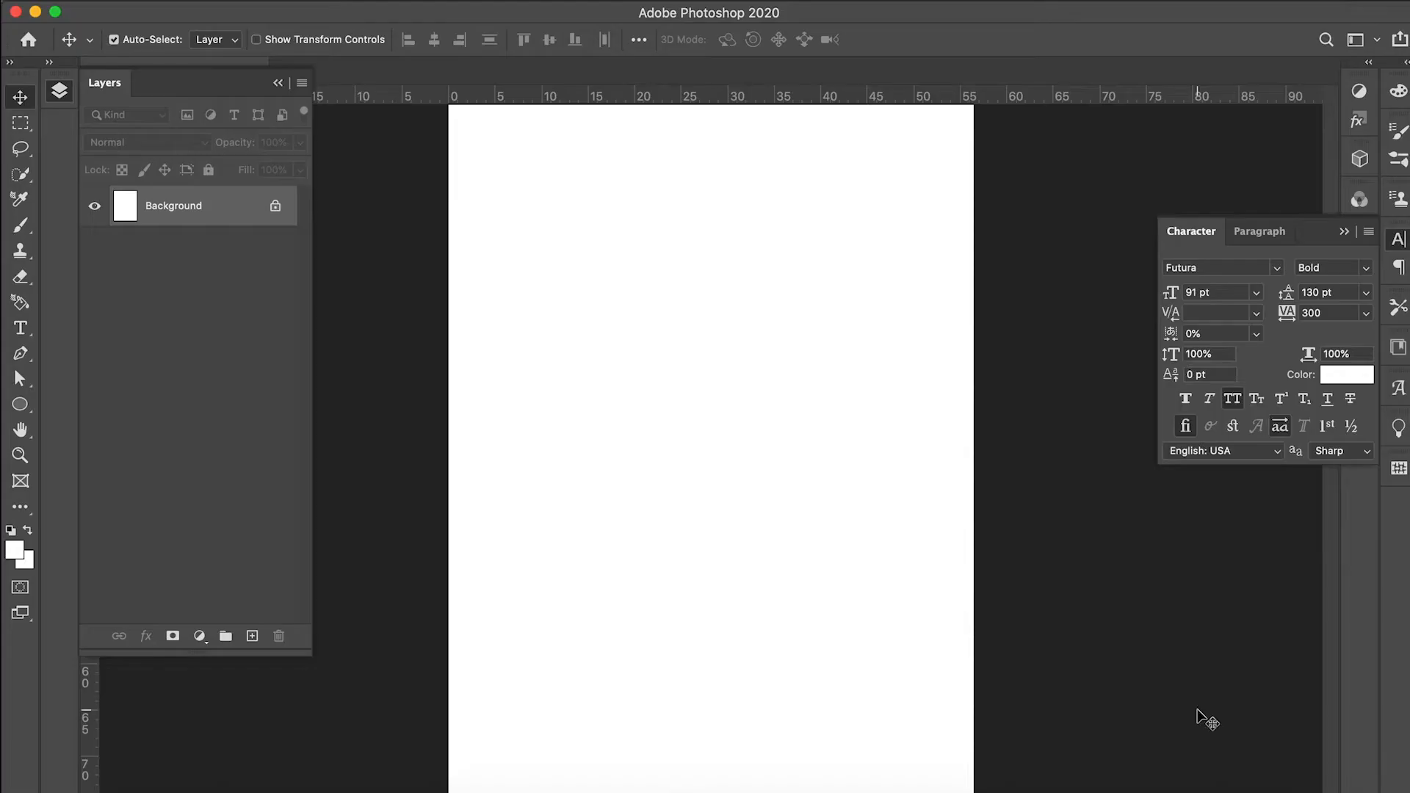
left_click(251, 636)
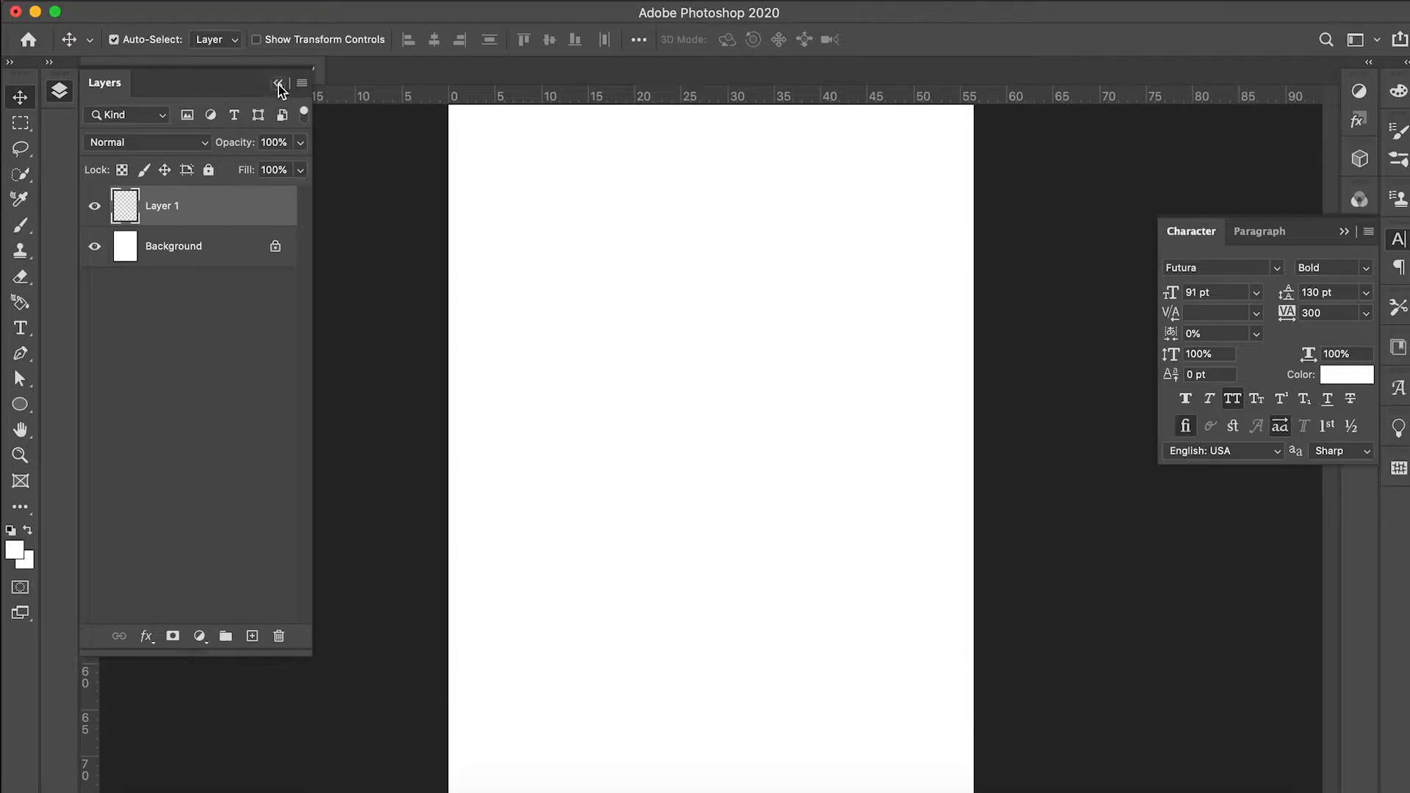
- Fill Layer 1 with the yellow-to-magenta linear gradient, running vertically from magenta in the upper third to yellow near the canvas's bottom edge
left_click(21, 507)
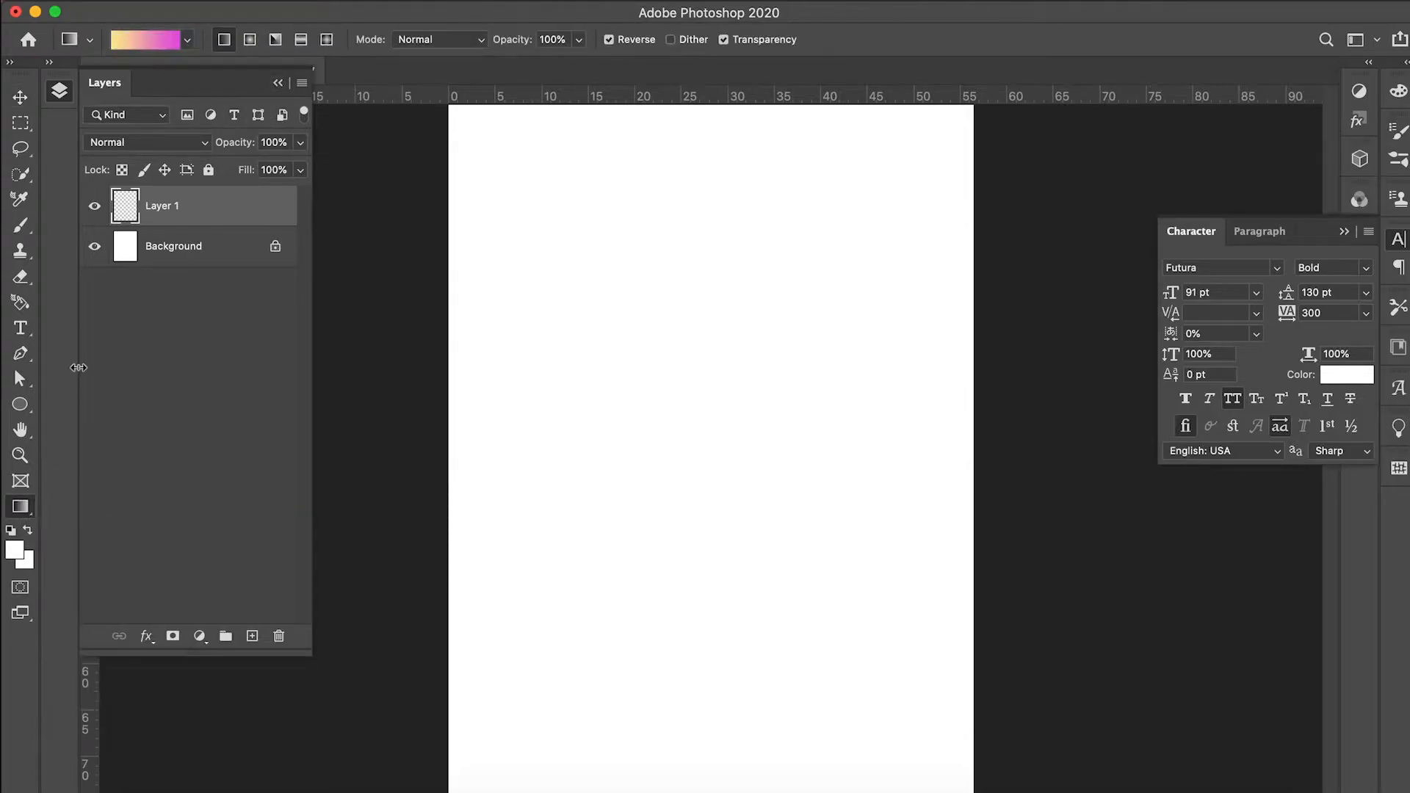
left_click(188, 44)
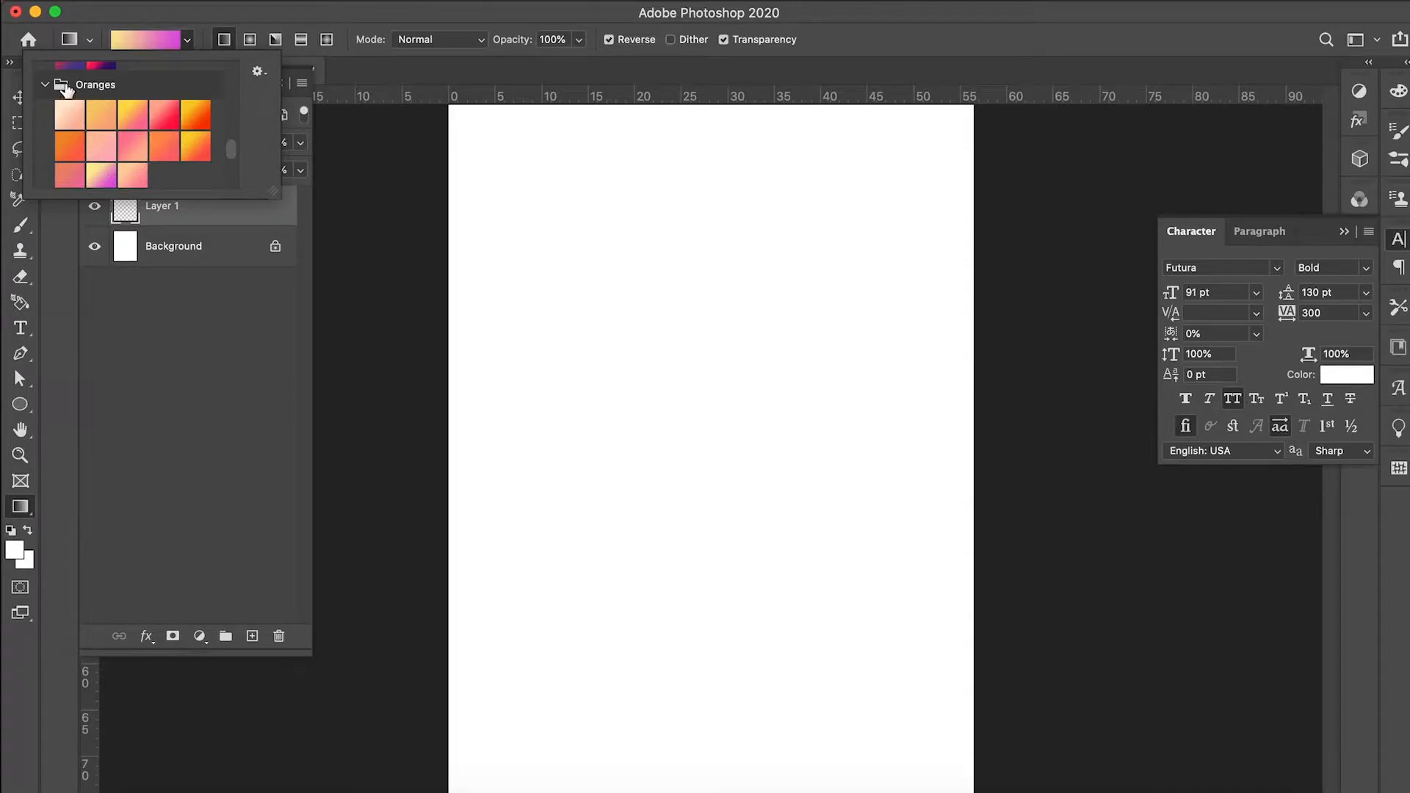
left_click(187, 45)
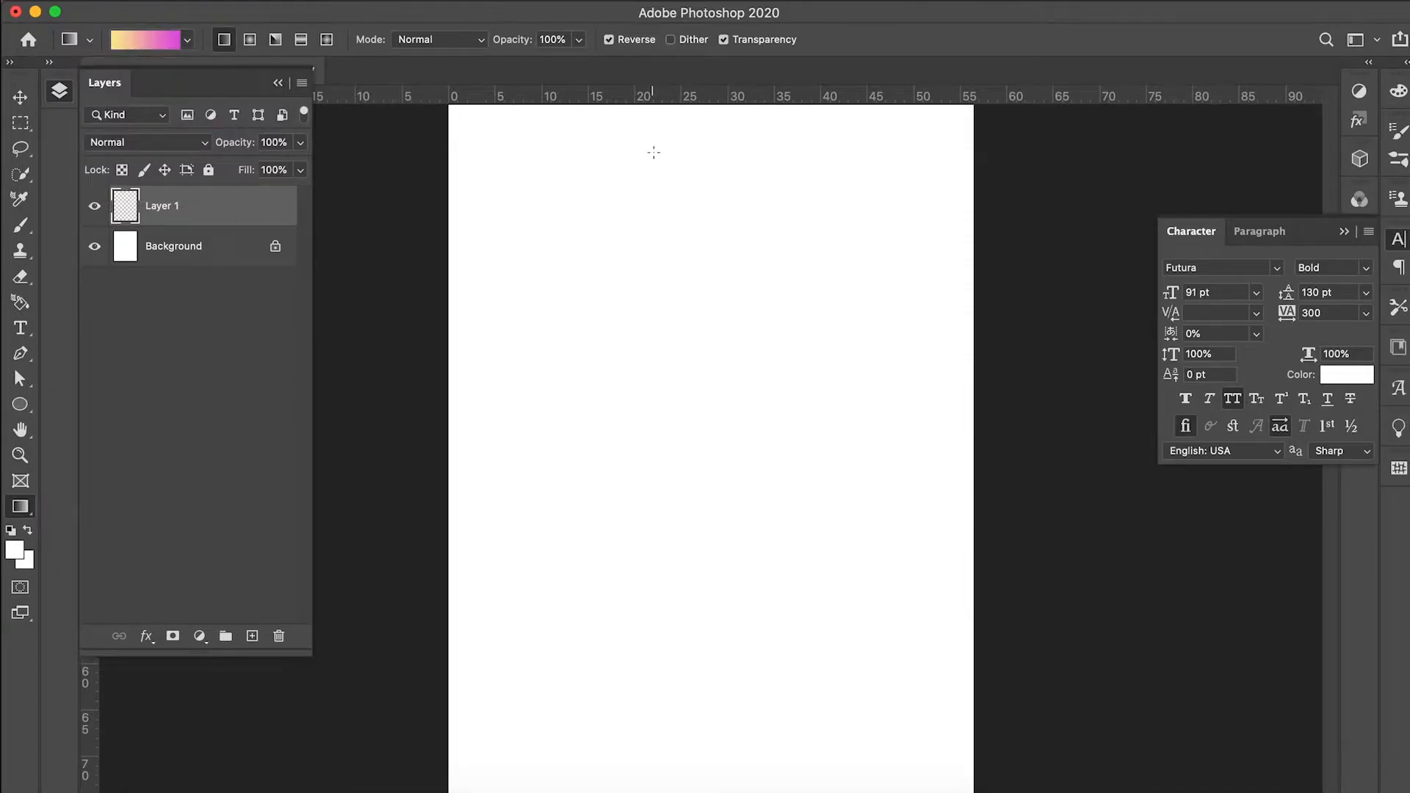
scroll(654, 152, "down", 2)
left_click_drag(673, 264, 691, 732)
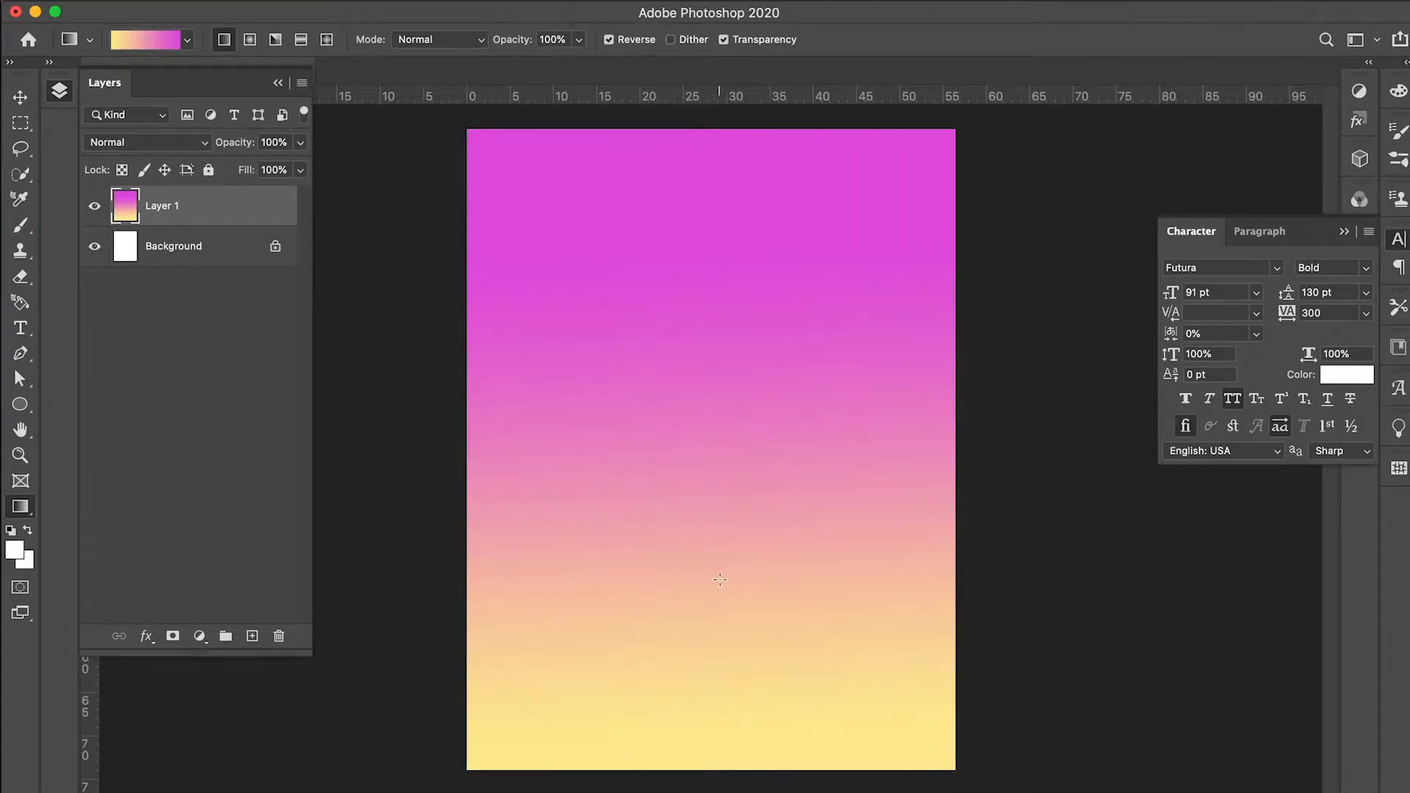
left_click_drag(698, 367, 701, 790)
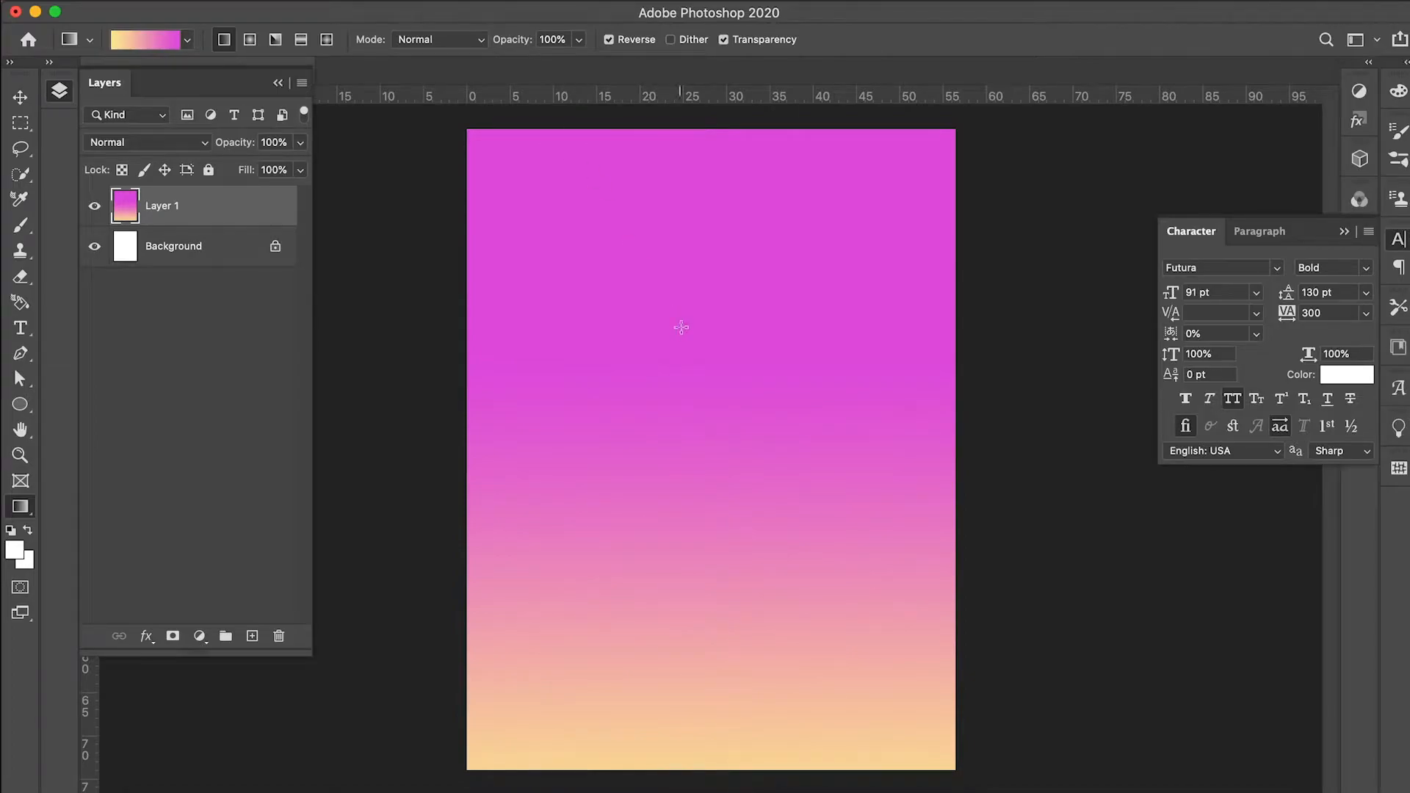
left_click_drag(688, 241, 699, 624)
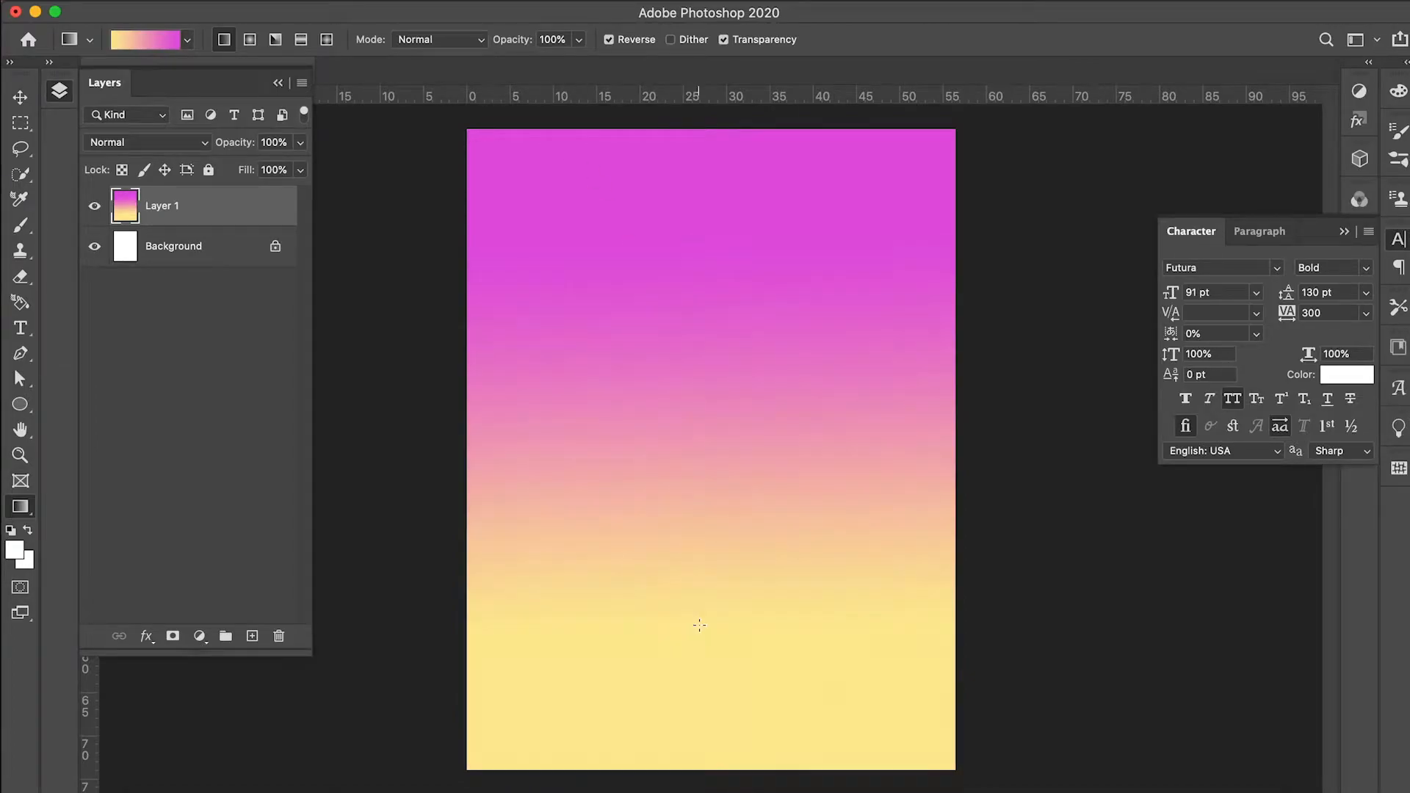
left_click_drag(702, 294, 712, 691)
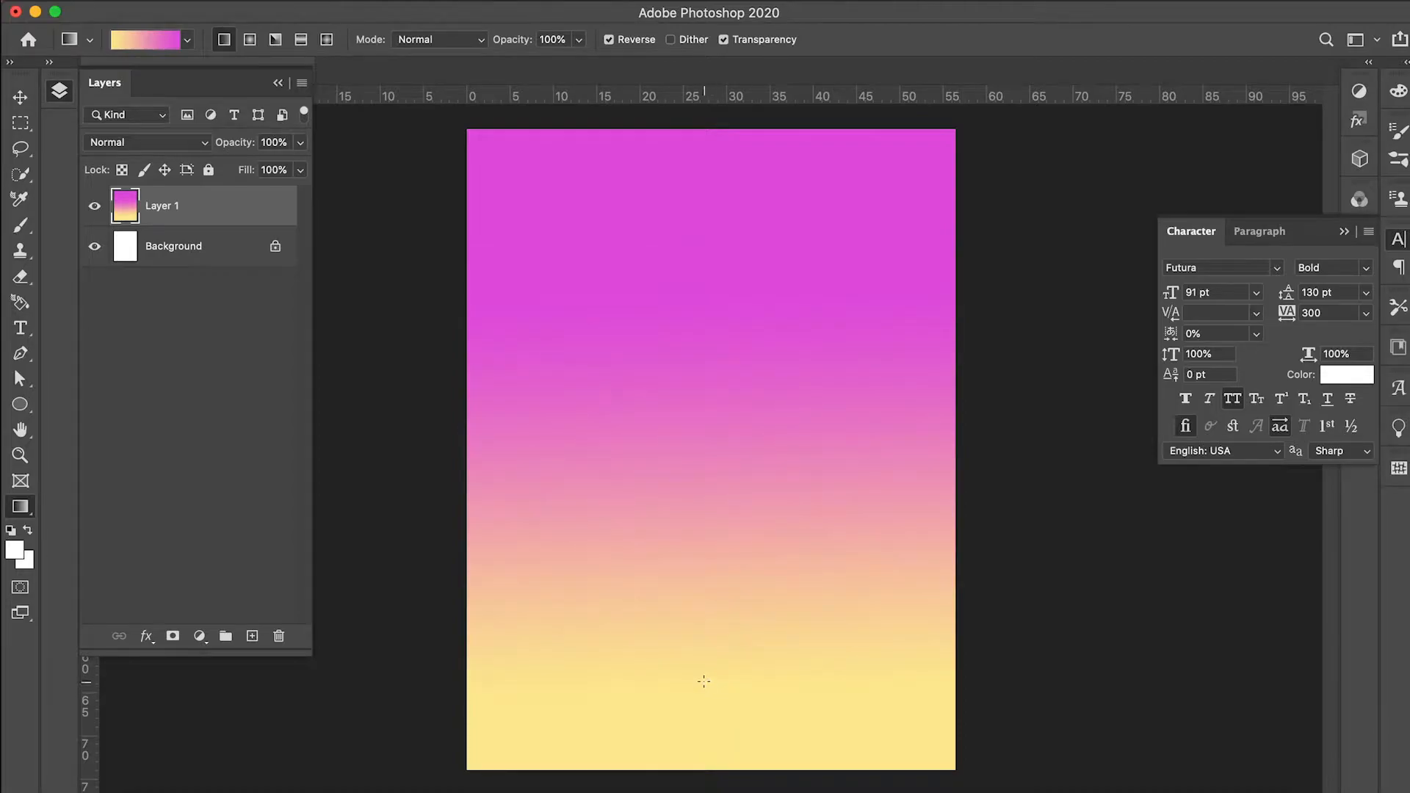
left_click_drag(691, 337, 700, 742)
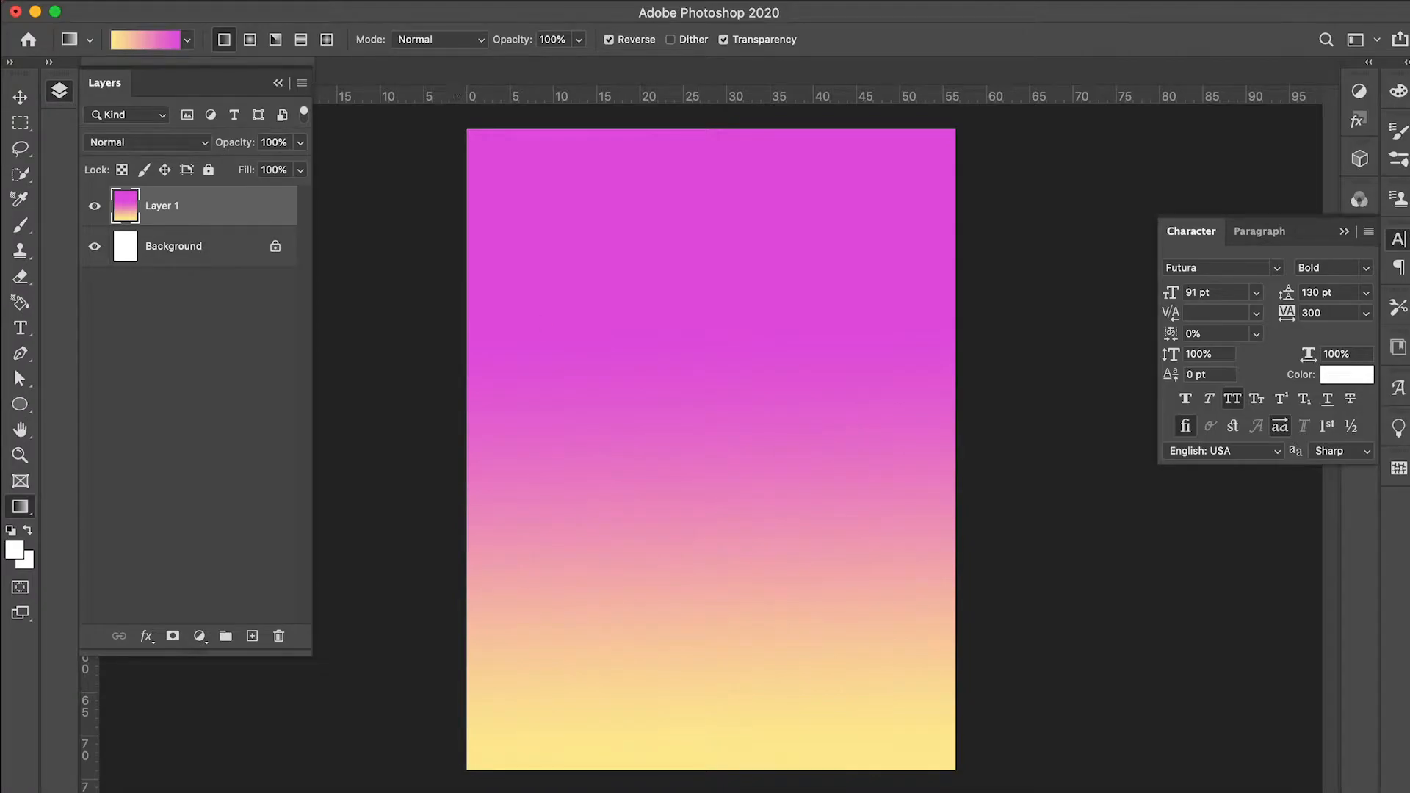
- Add a new layer above the gradient and fill it with blue #2760d6 in Normal mode at 100% opacity
left_click(251, 635)
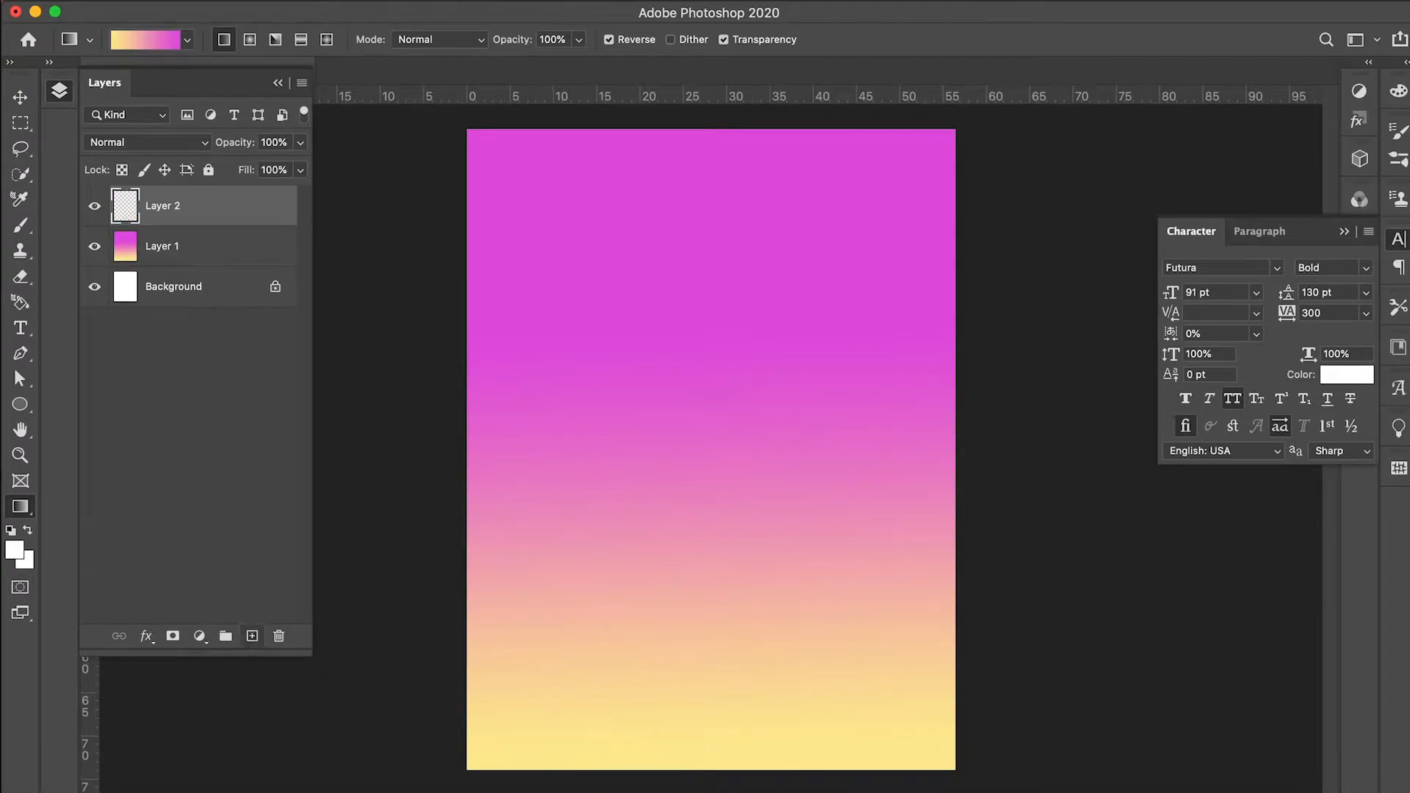
left_click(197, 1)
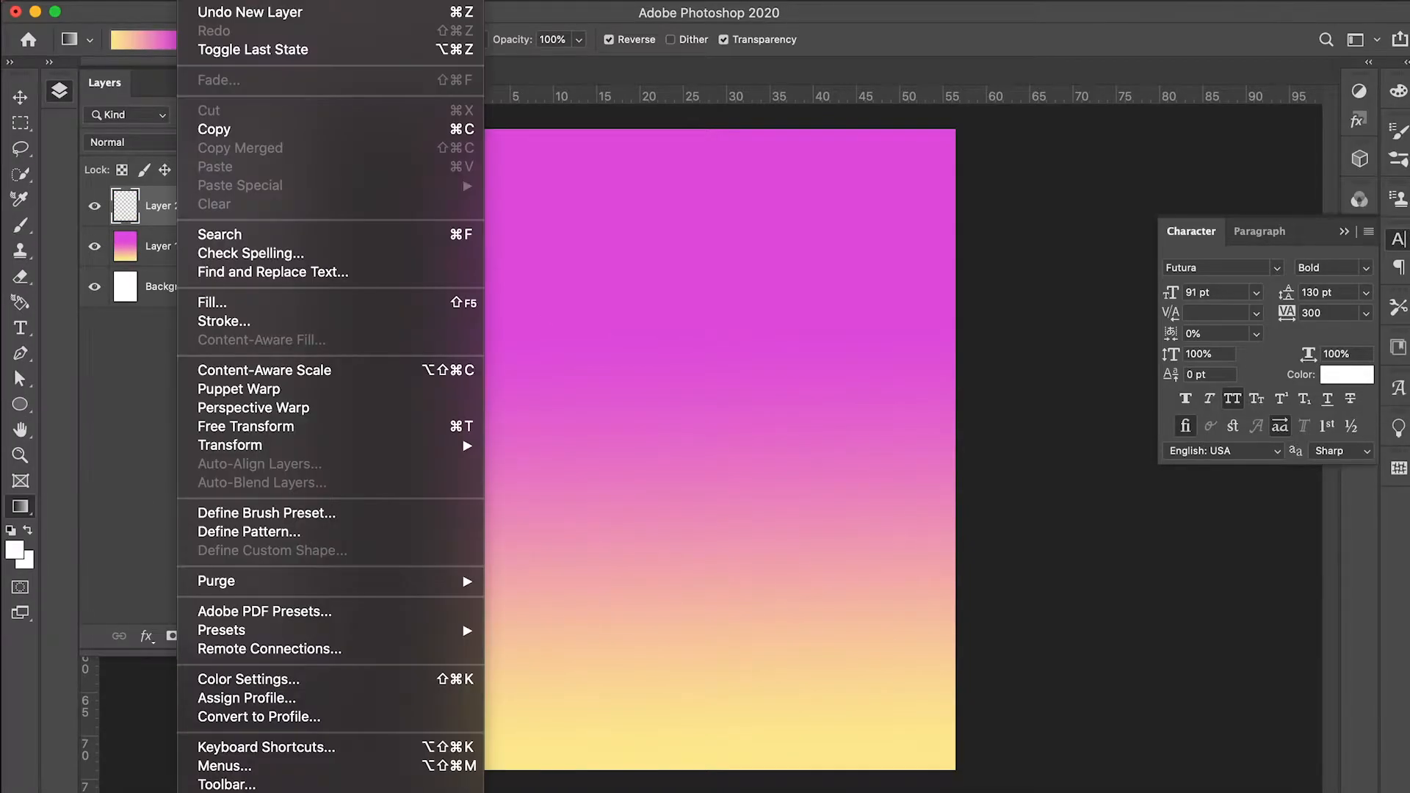
left_click(238, 305)
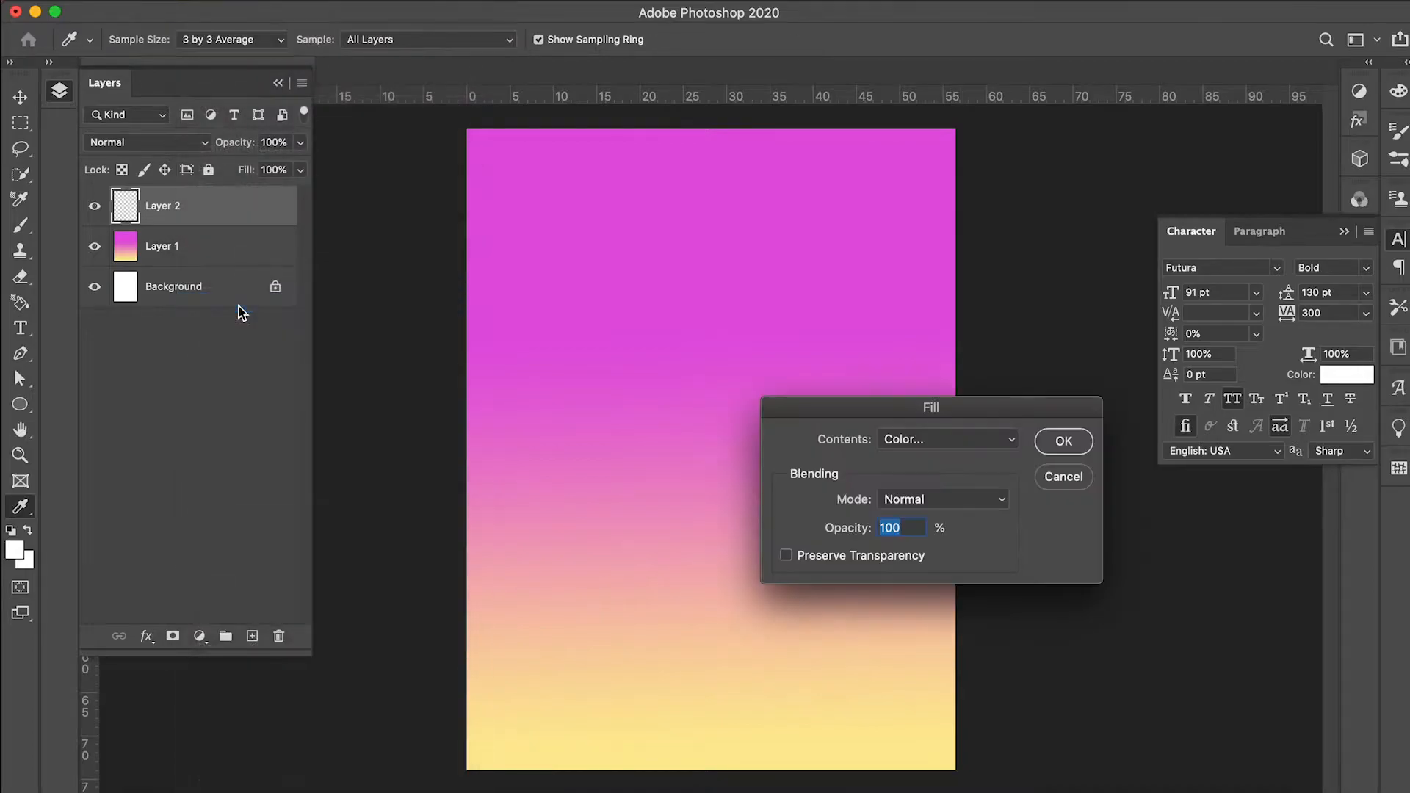
left_click(969, 443)
left_click(969, 438)
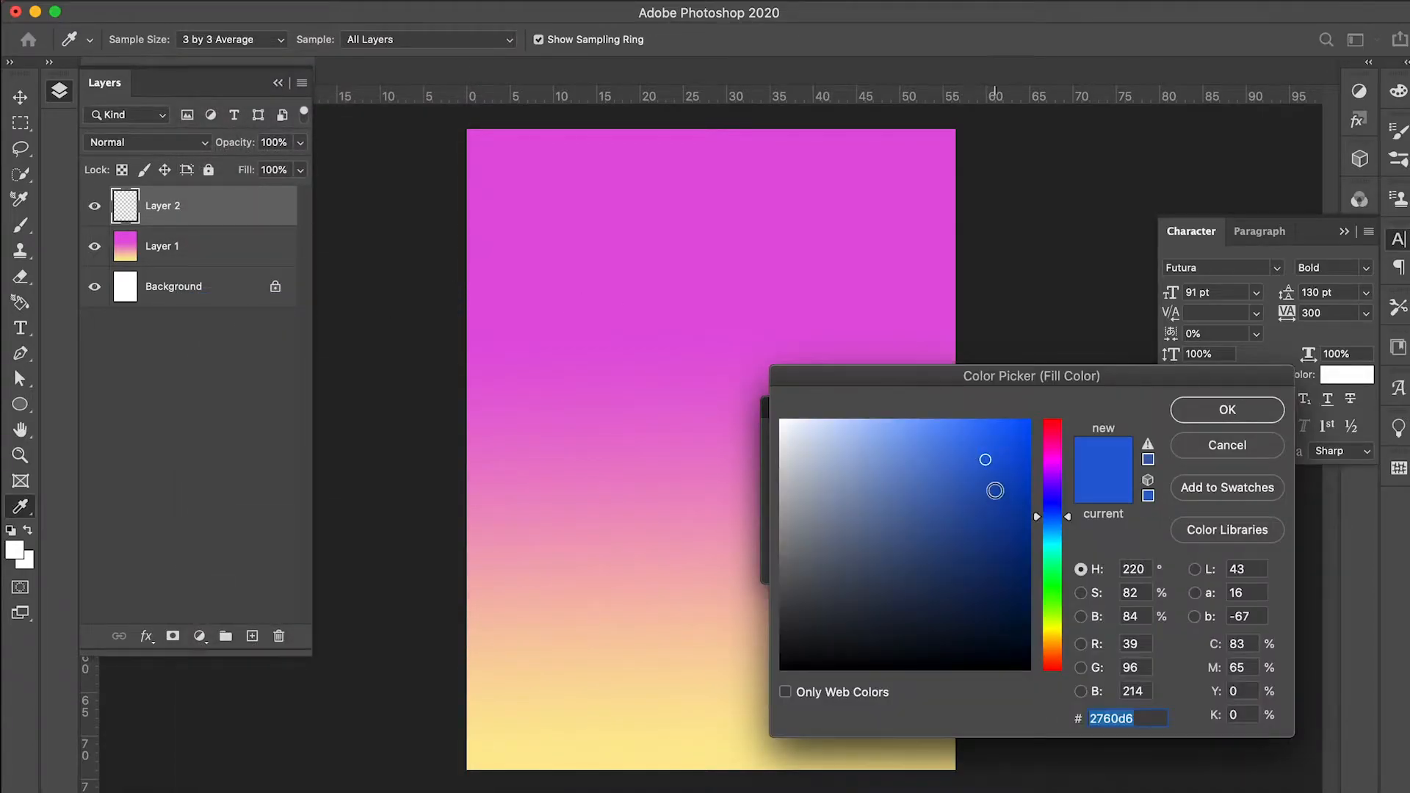
left_click(1227, 410)
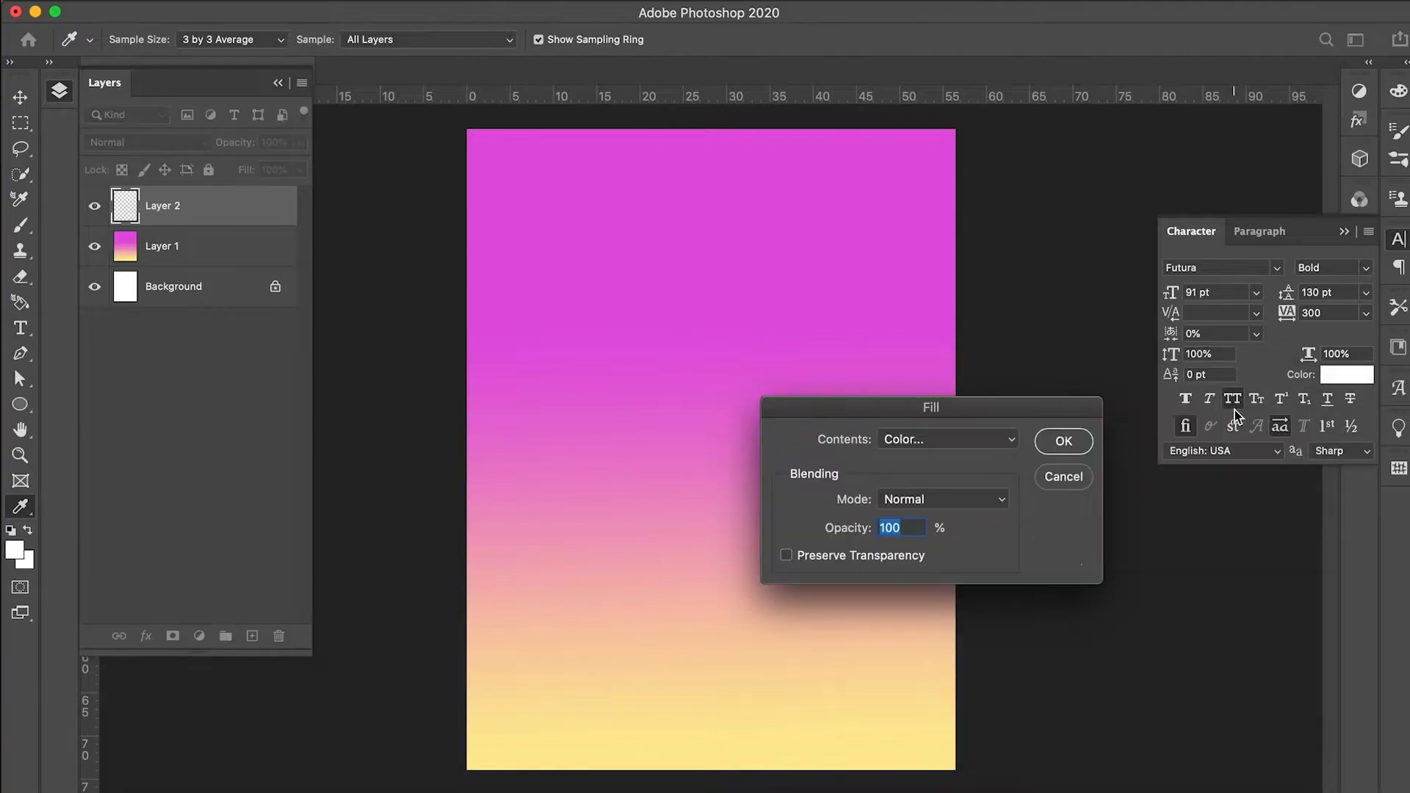
left_click(1062, 442)
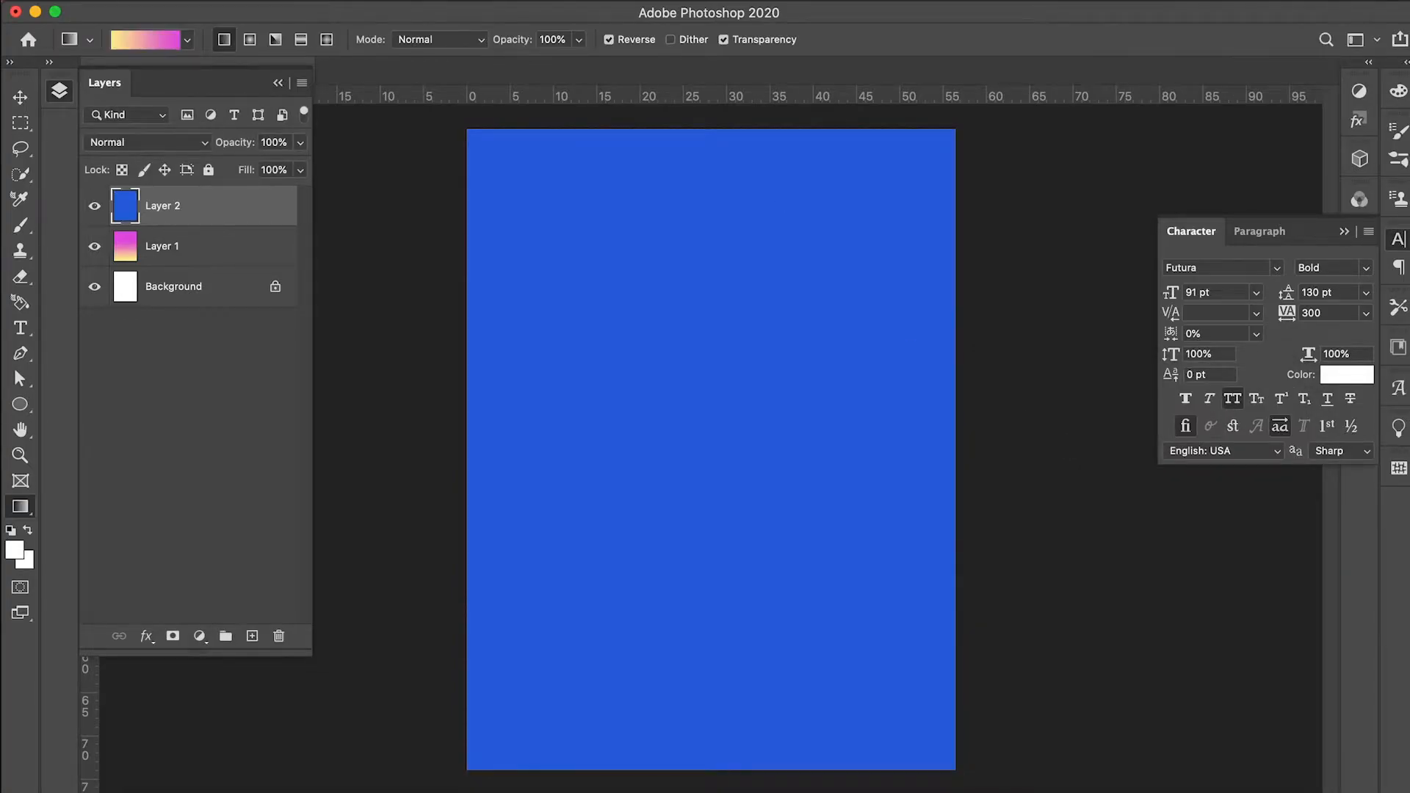
- Apply the Add Noise filter to the blue layer with an amount of 47.15% and Uniform distribution
left_click(459, 2)
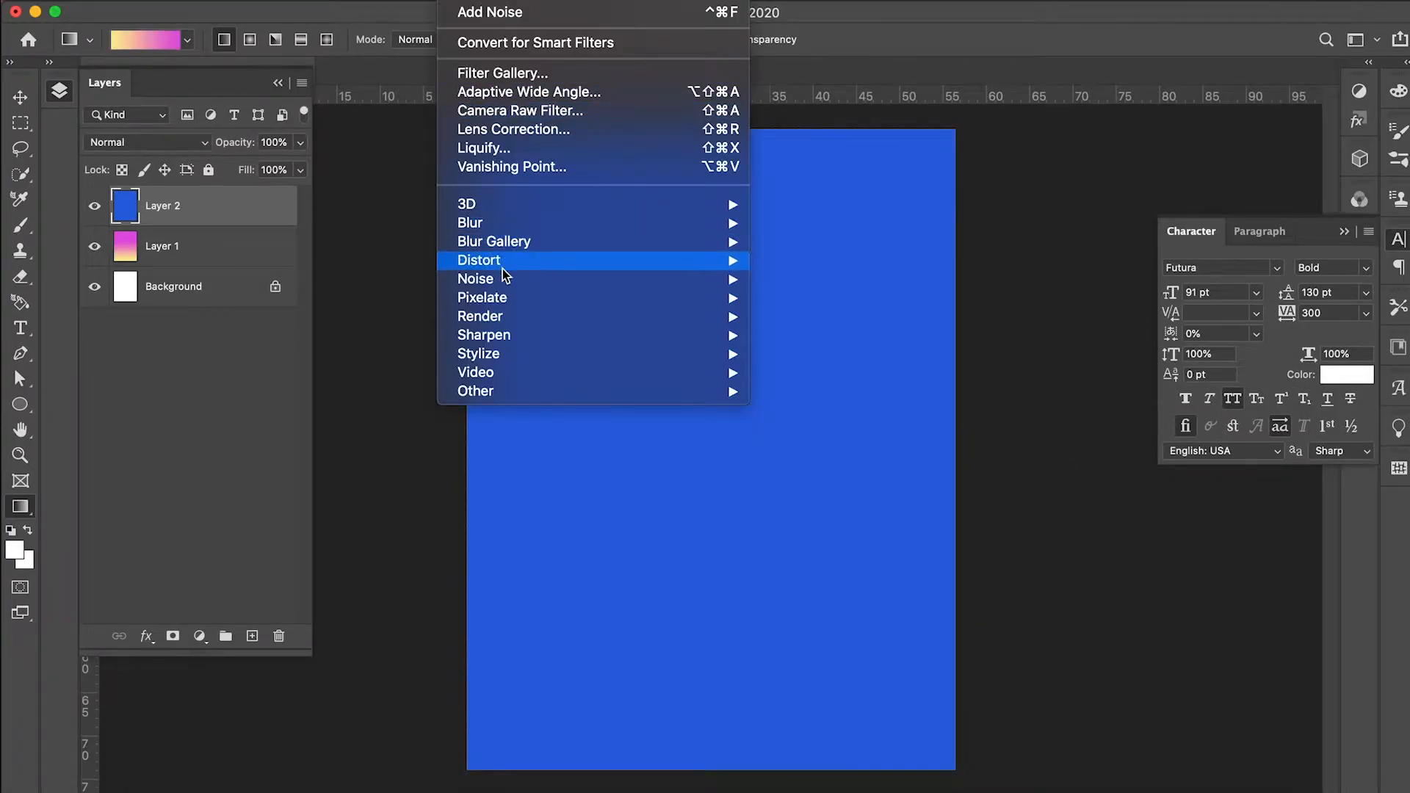
mouse_move(506, 287)
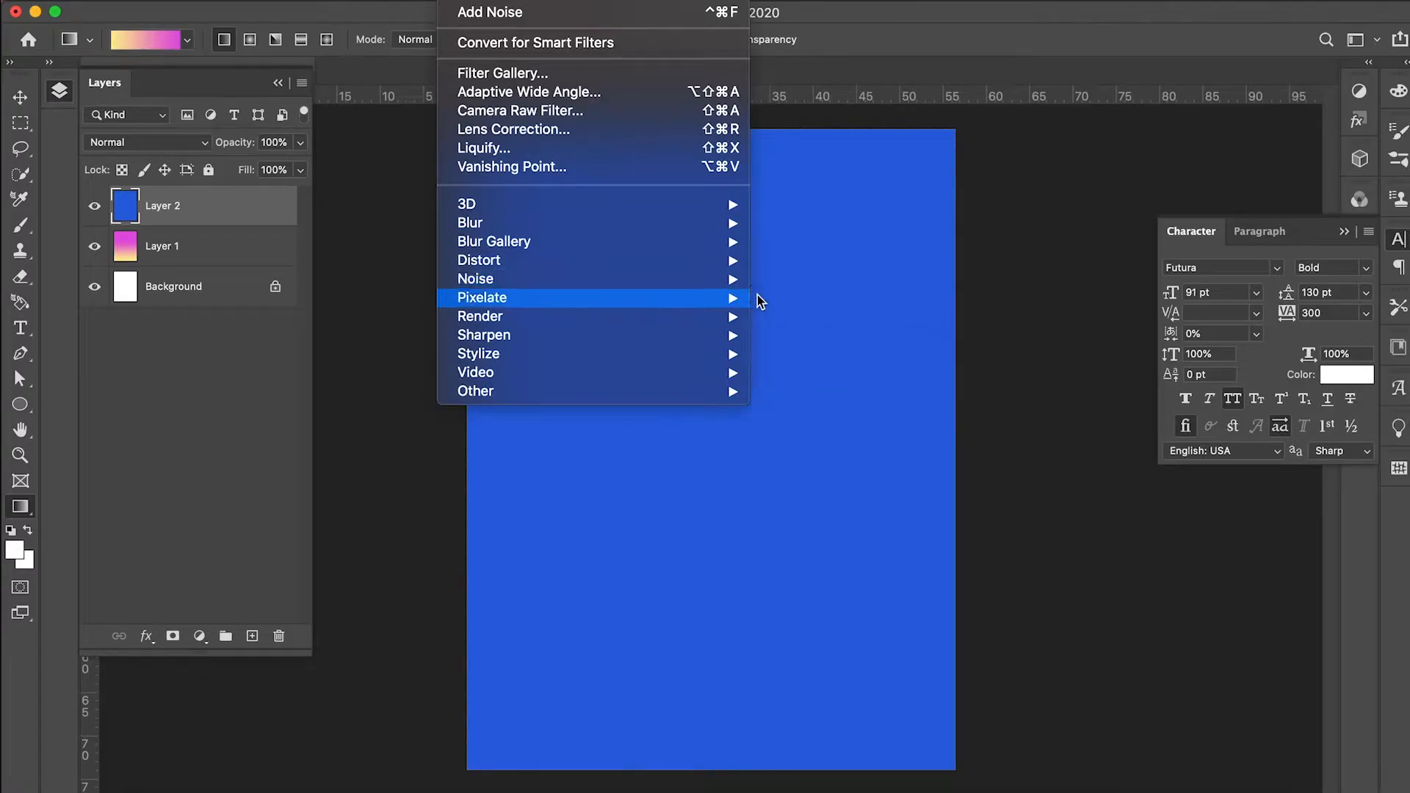
left_click(785, 280)
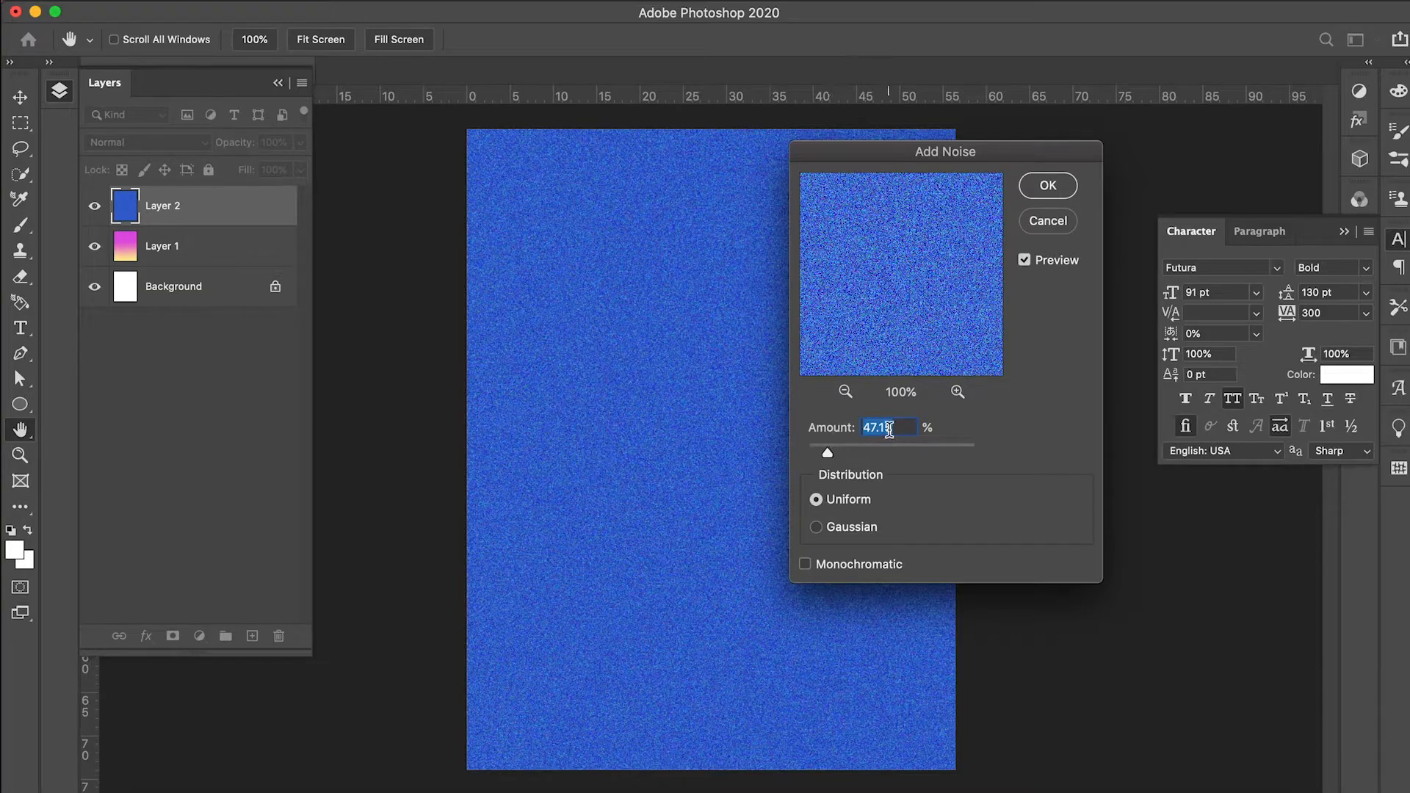
left_click(817, 528)
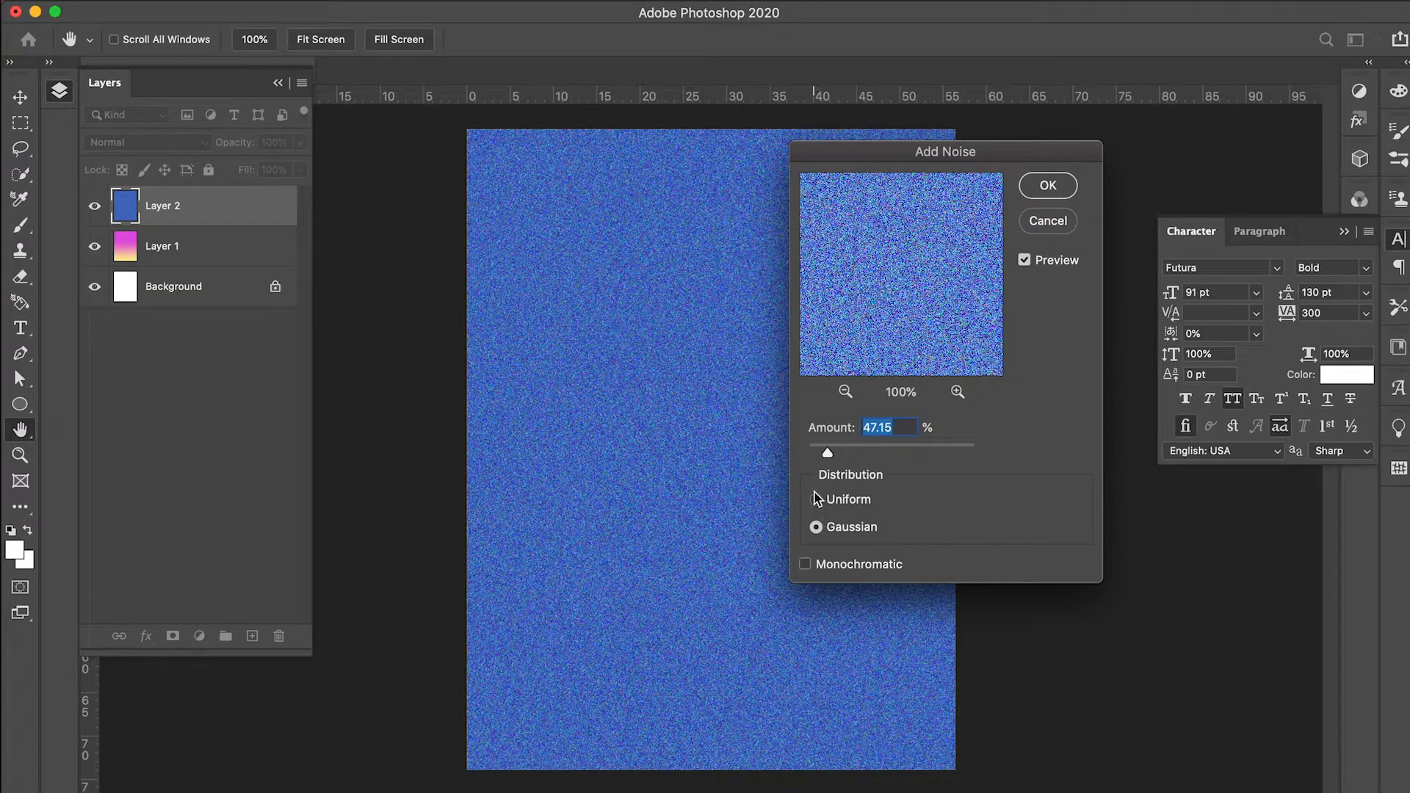
left_click(817, 499)
left_click(1048, 186)
key("g")
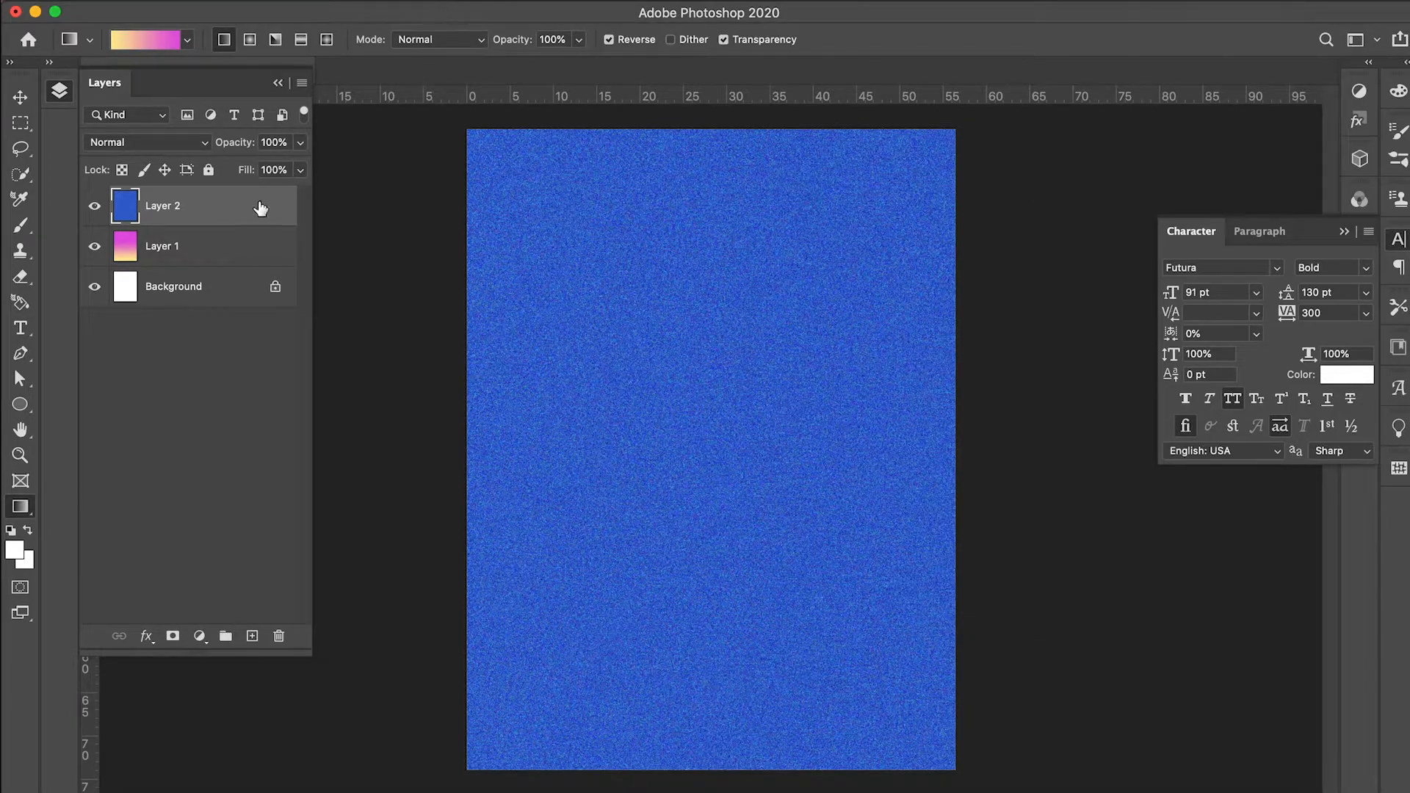
- Set the blue noise layer's blend mode to Color Burn and its opacity to 80%
left_click(204, 143)
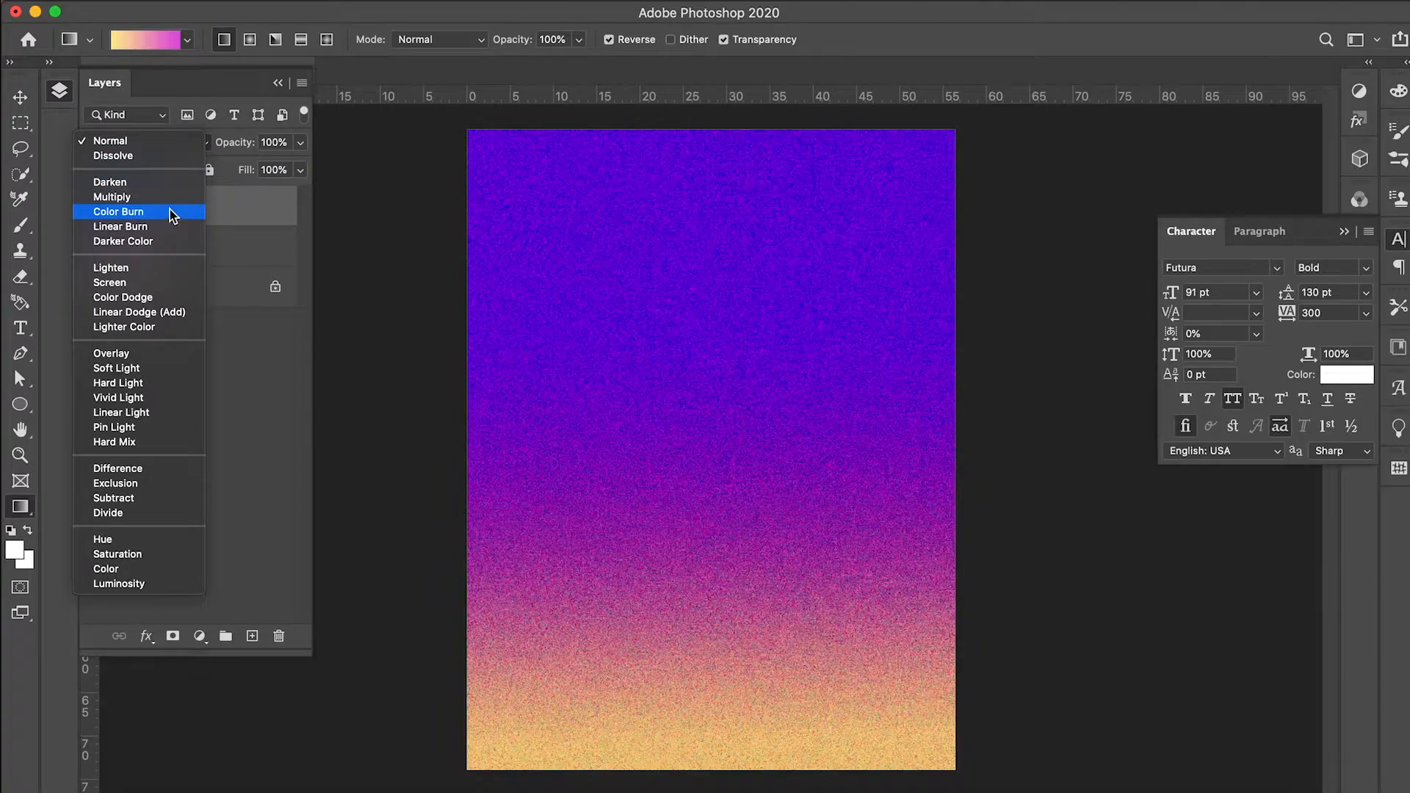
left_click(174, 215)
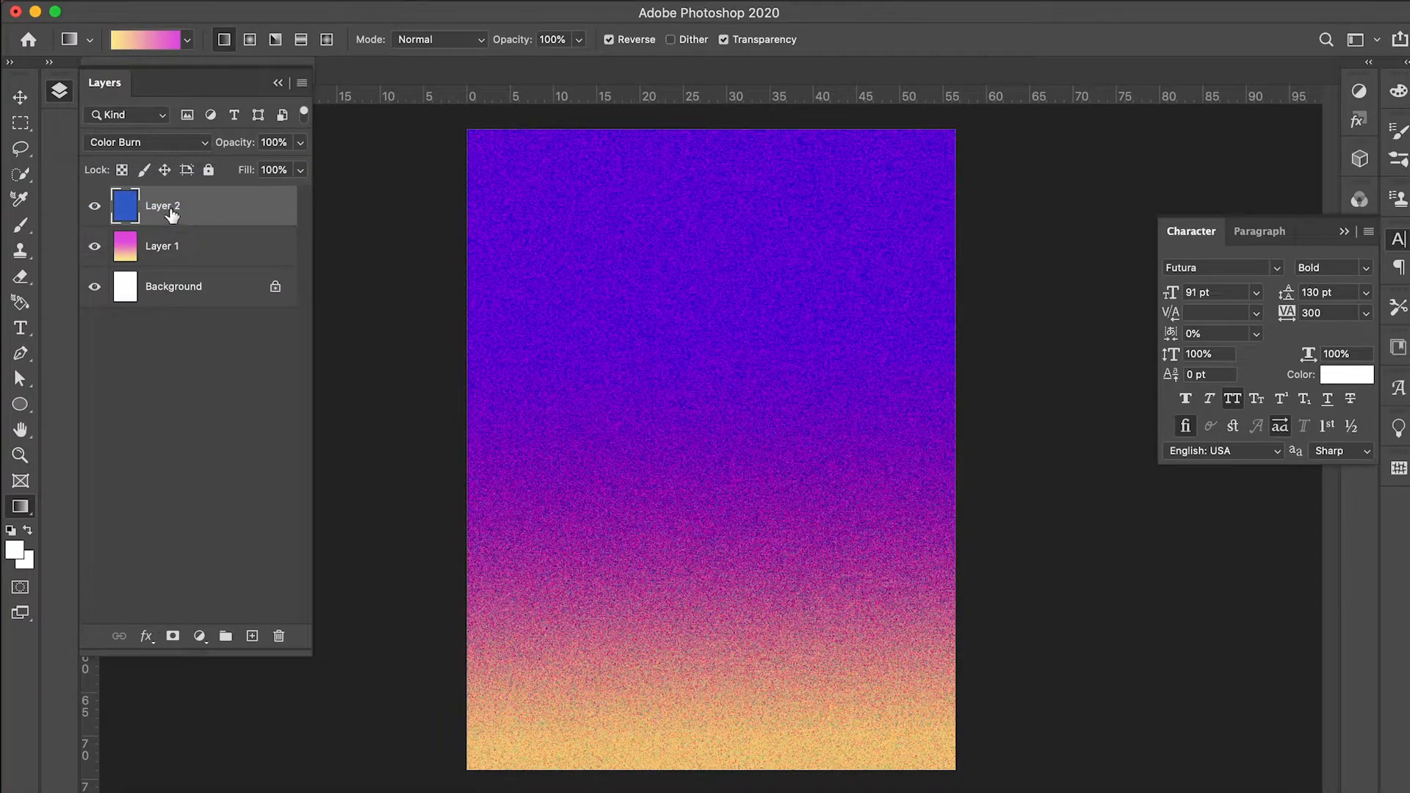
left_click(183, 145)
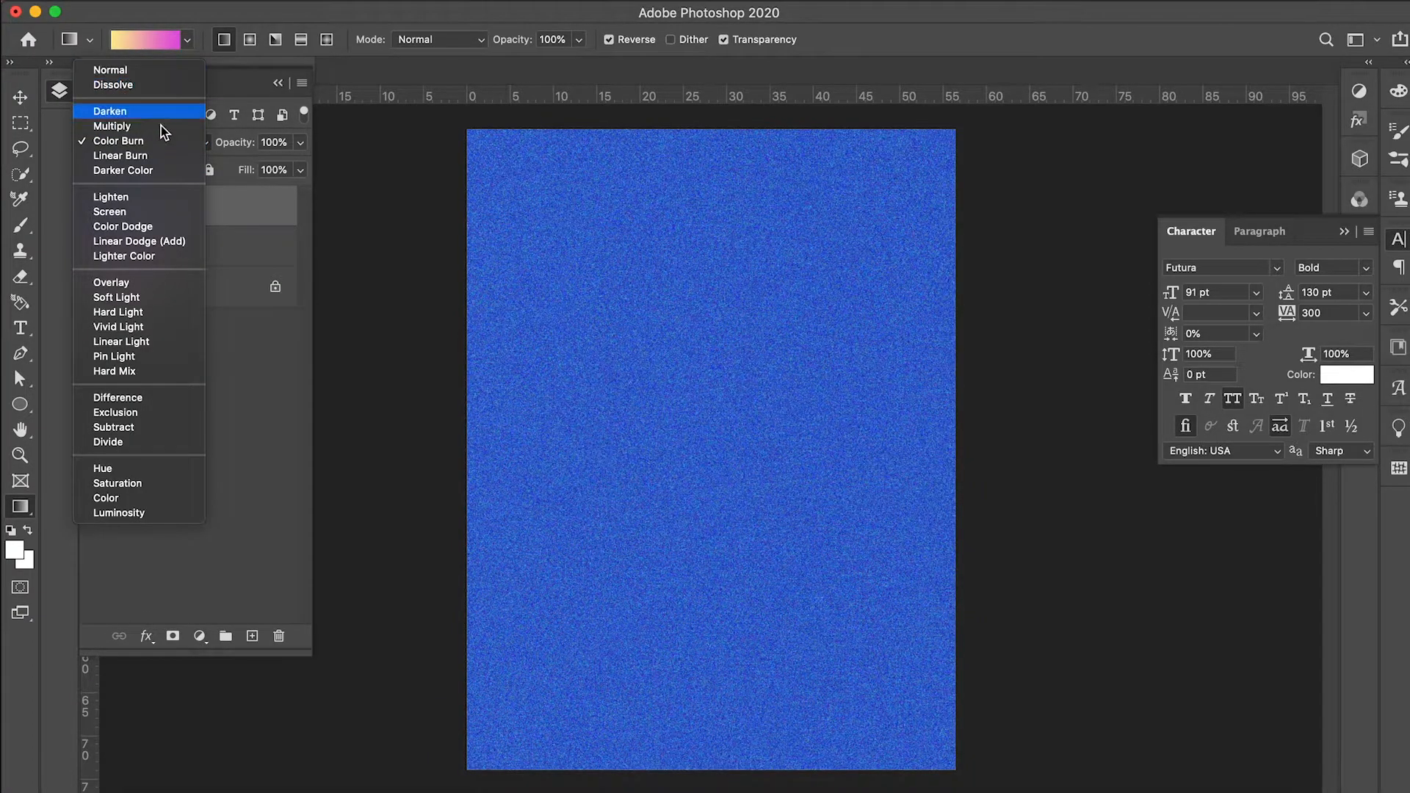
left_click(174, 141)
left_click(301, 143)
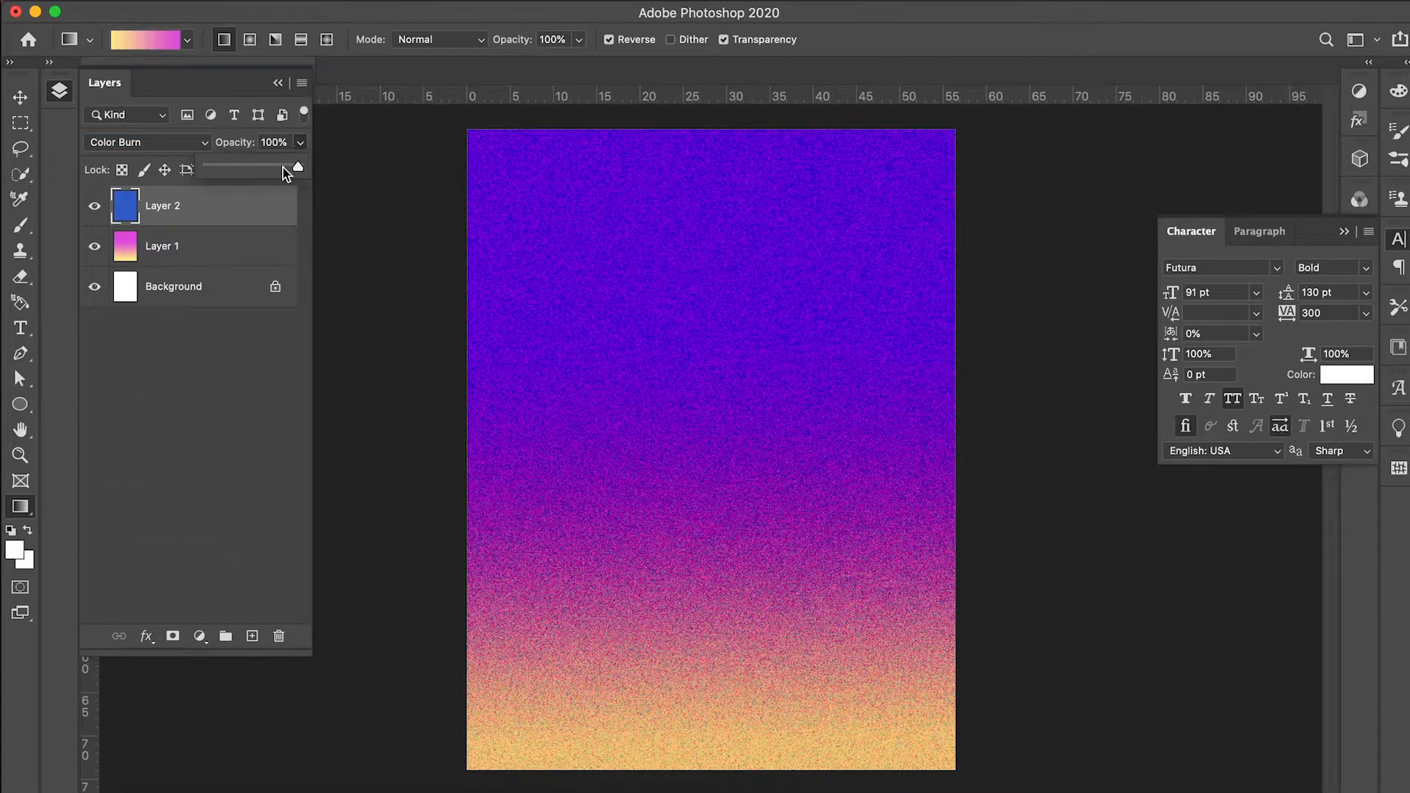
left_click_drag(295, 167, 282, 166)
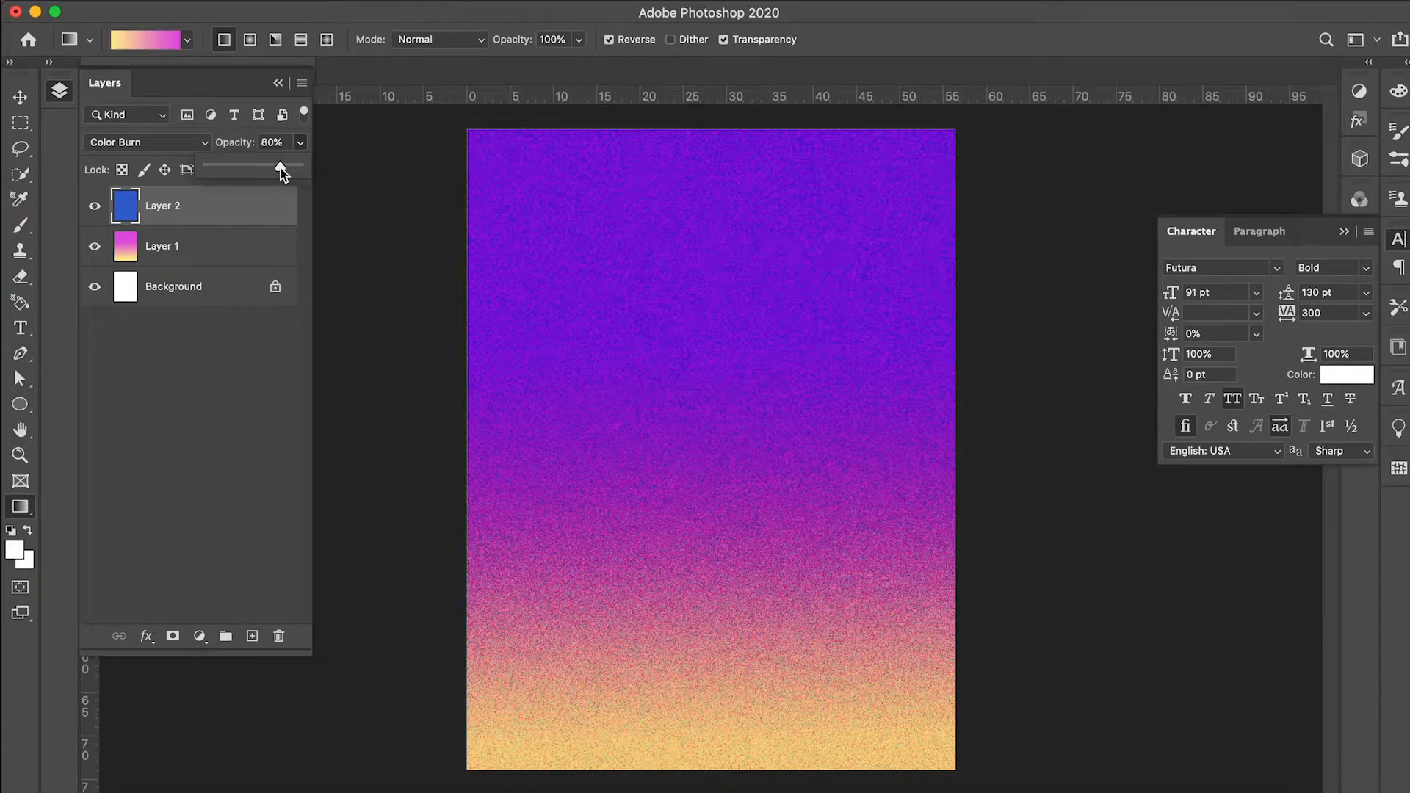
left_click(304, 131)
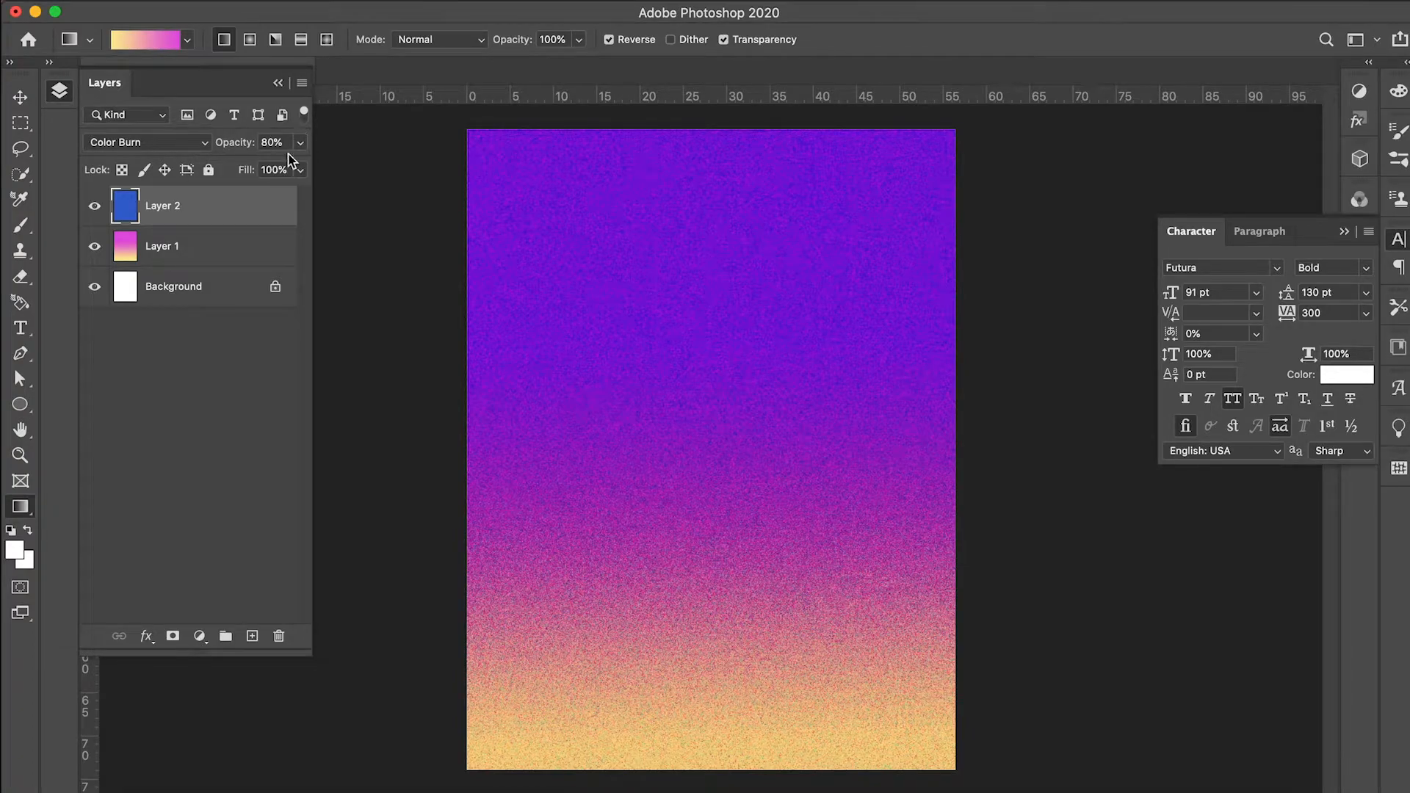
- Place the image astronaut_PNG64.png from the Texture folder into the document as an embedded object
left_click(152, 2)
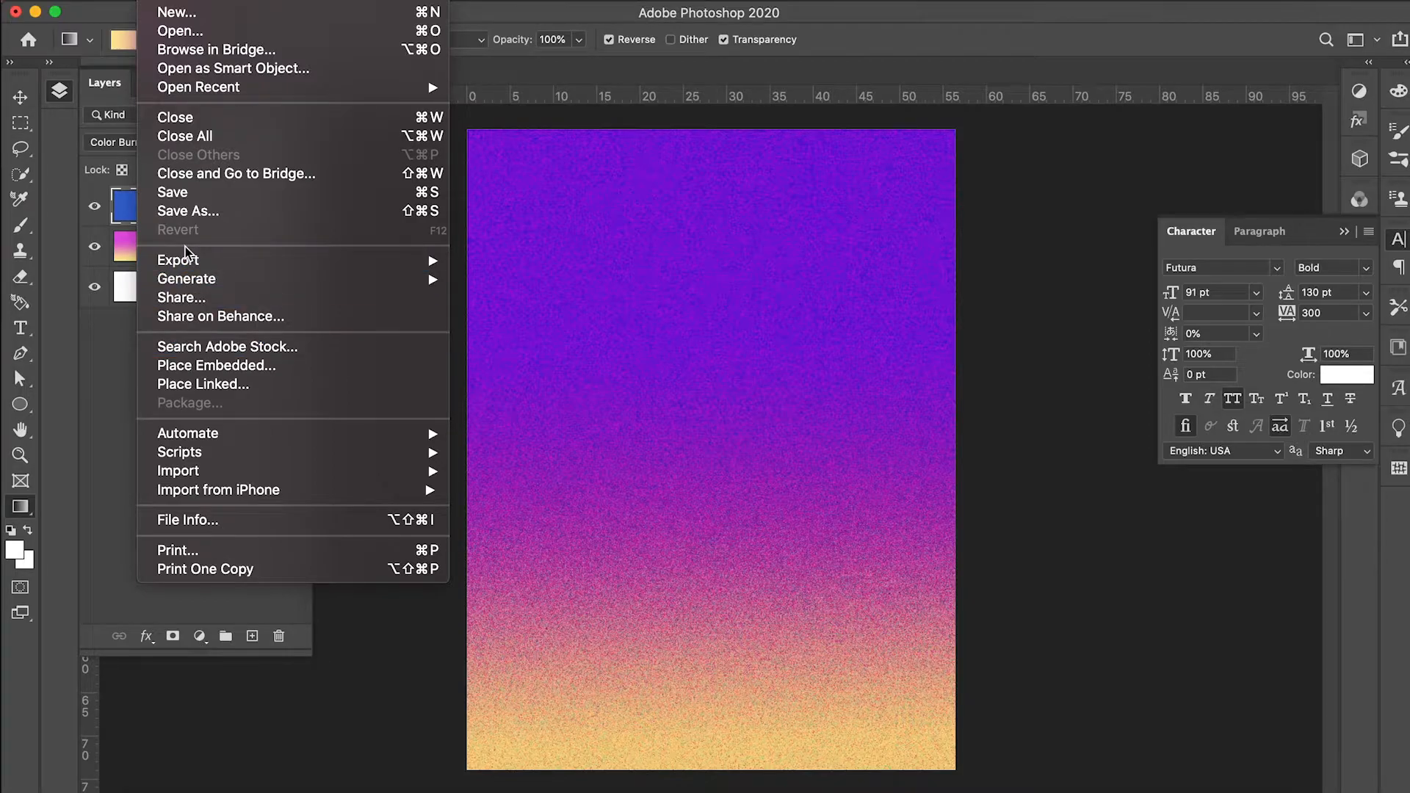
mouse_move(228, 263)
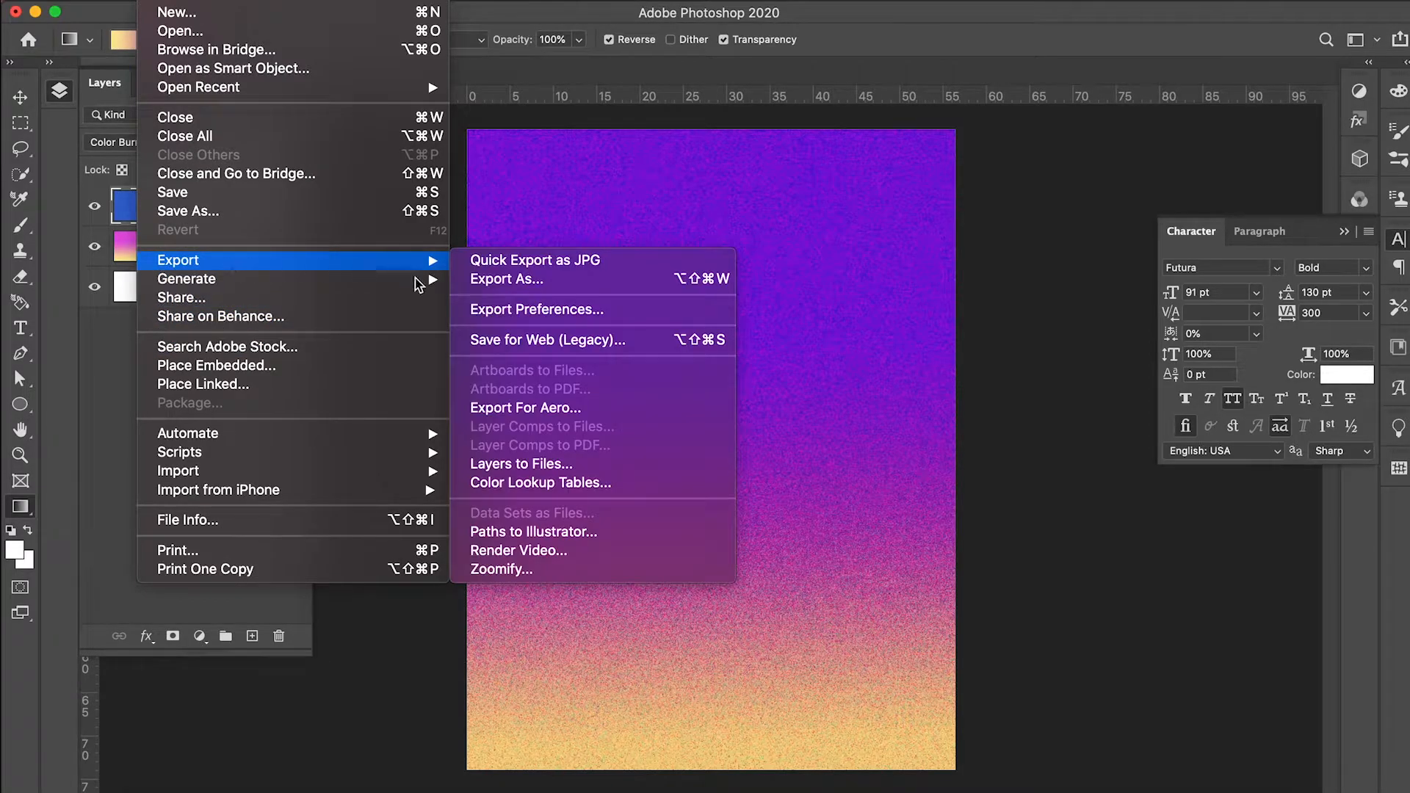
left_click(364, 370)
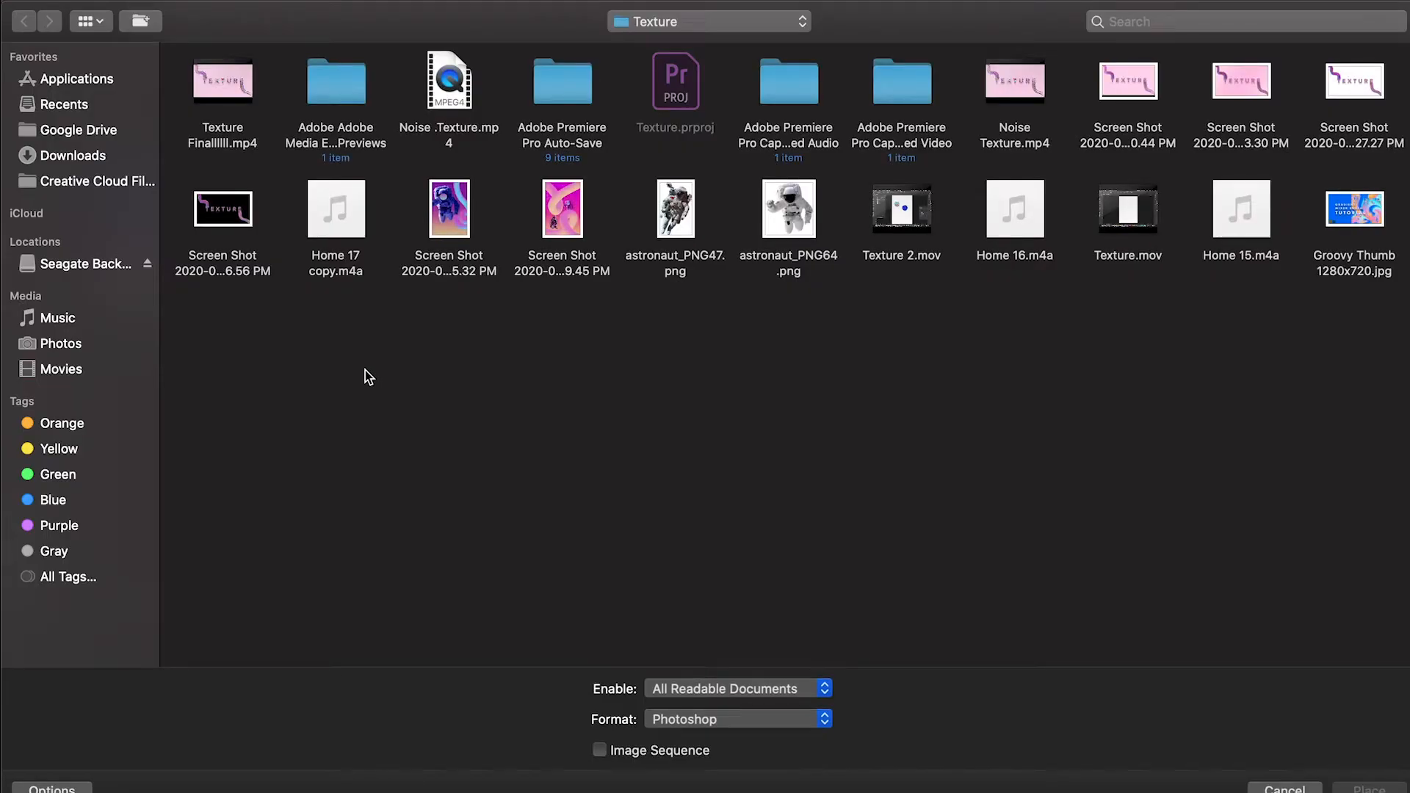
left_click(792, 219)
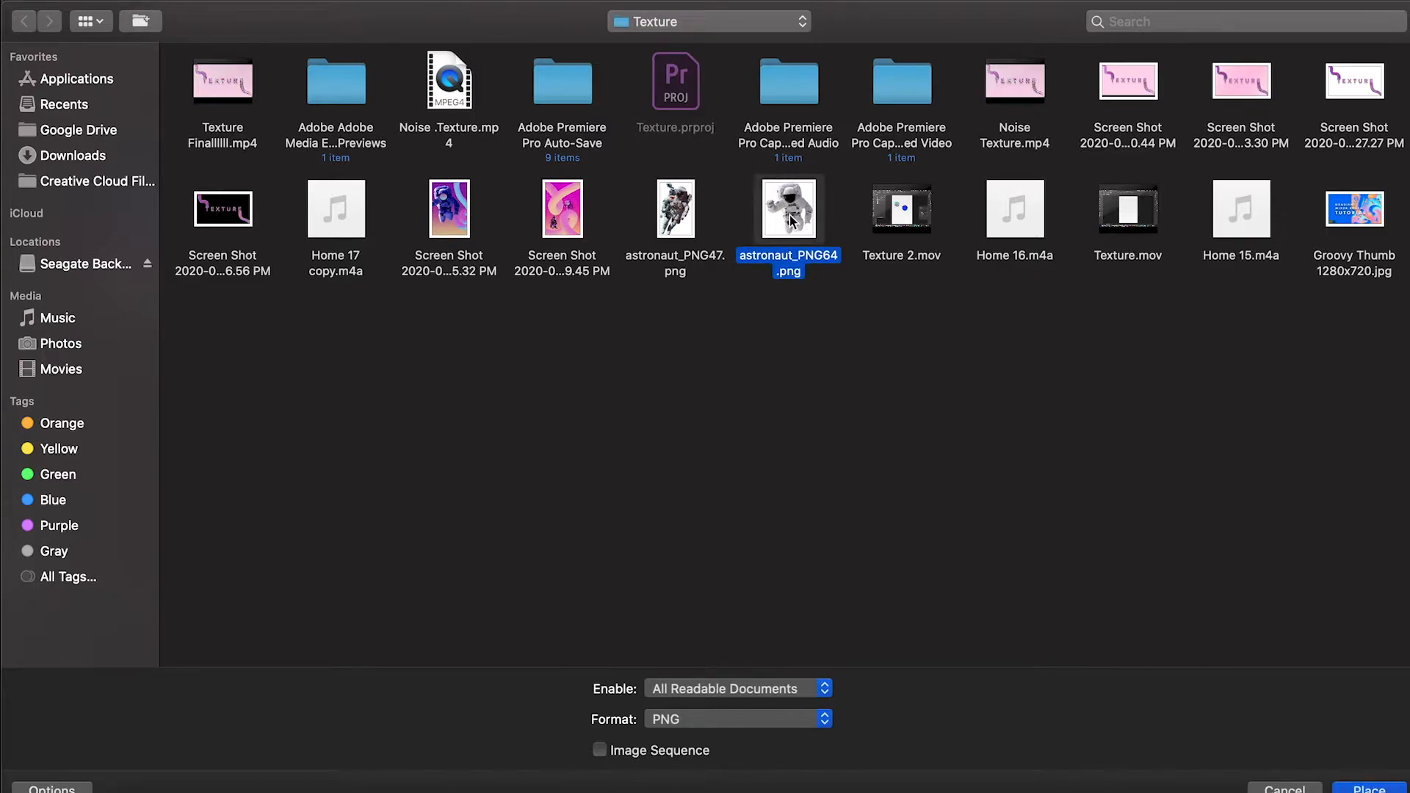
left_click(1373, 788)
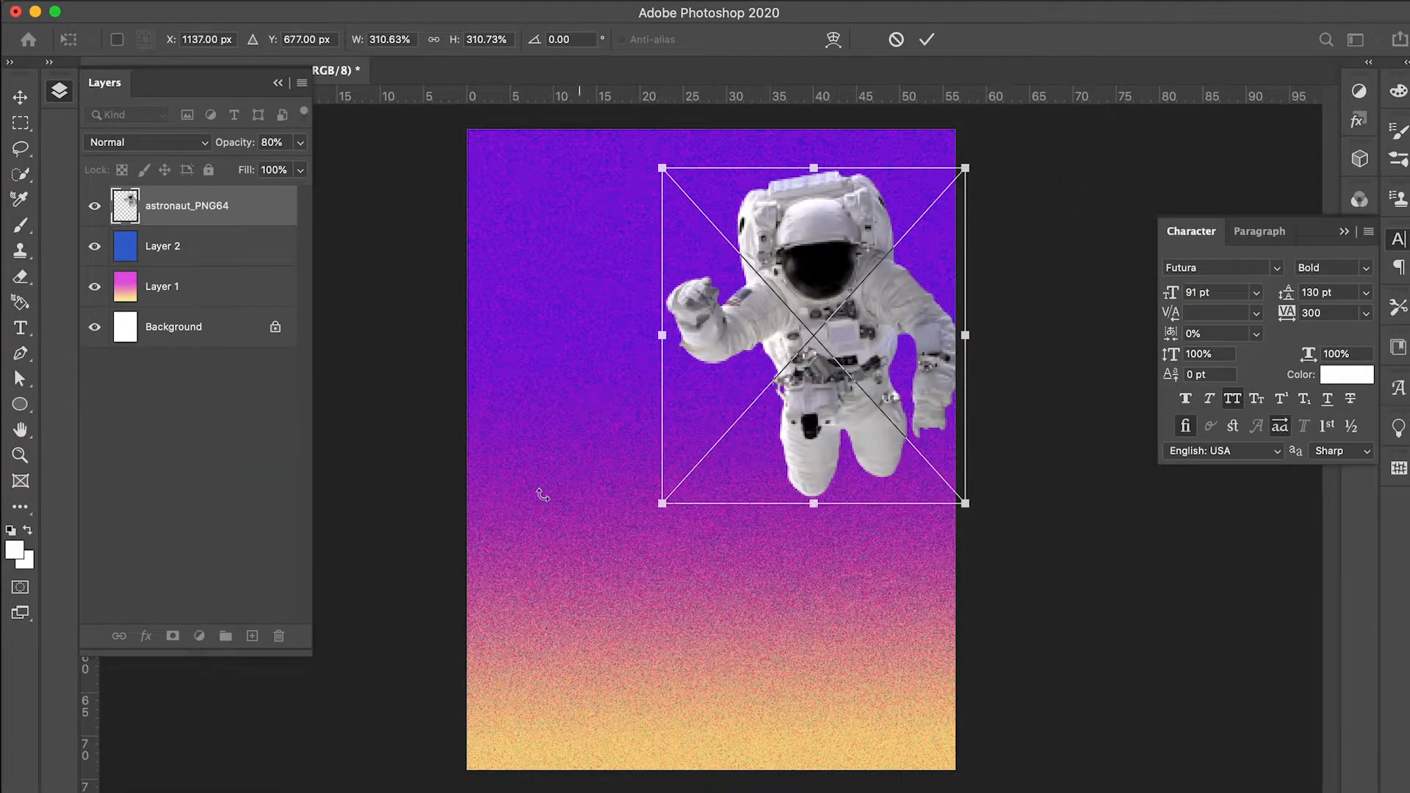
- Enlarge the placed astronaut to about 452% so it fills most of the canvas width, and commit the transformation
left_click_drag(663, 504, 528, 651)
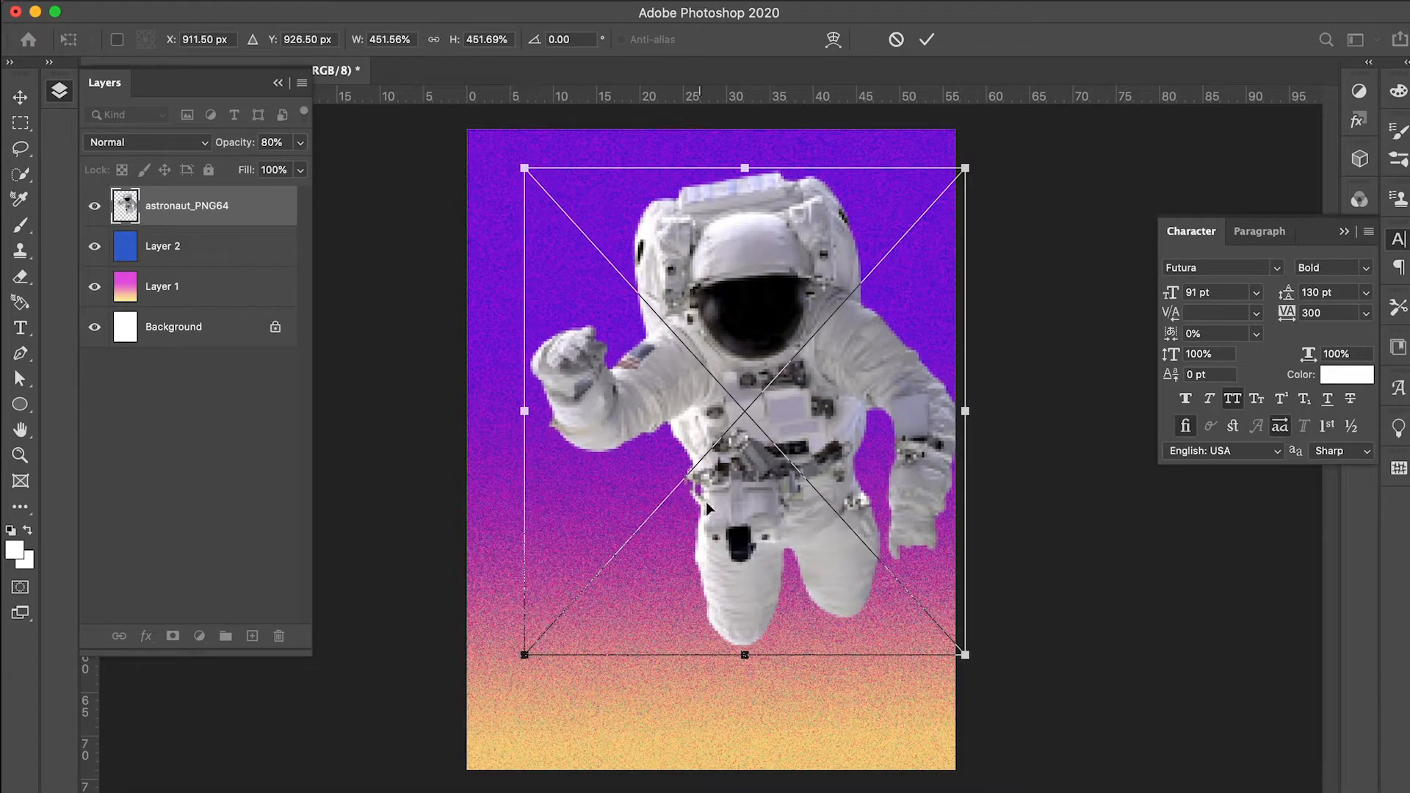
key("Return")
key("g")
left_click(760, 478)
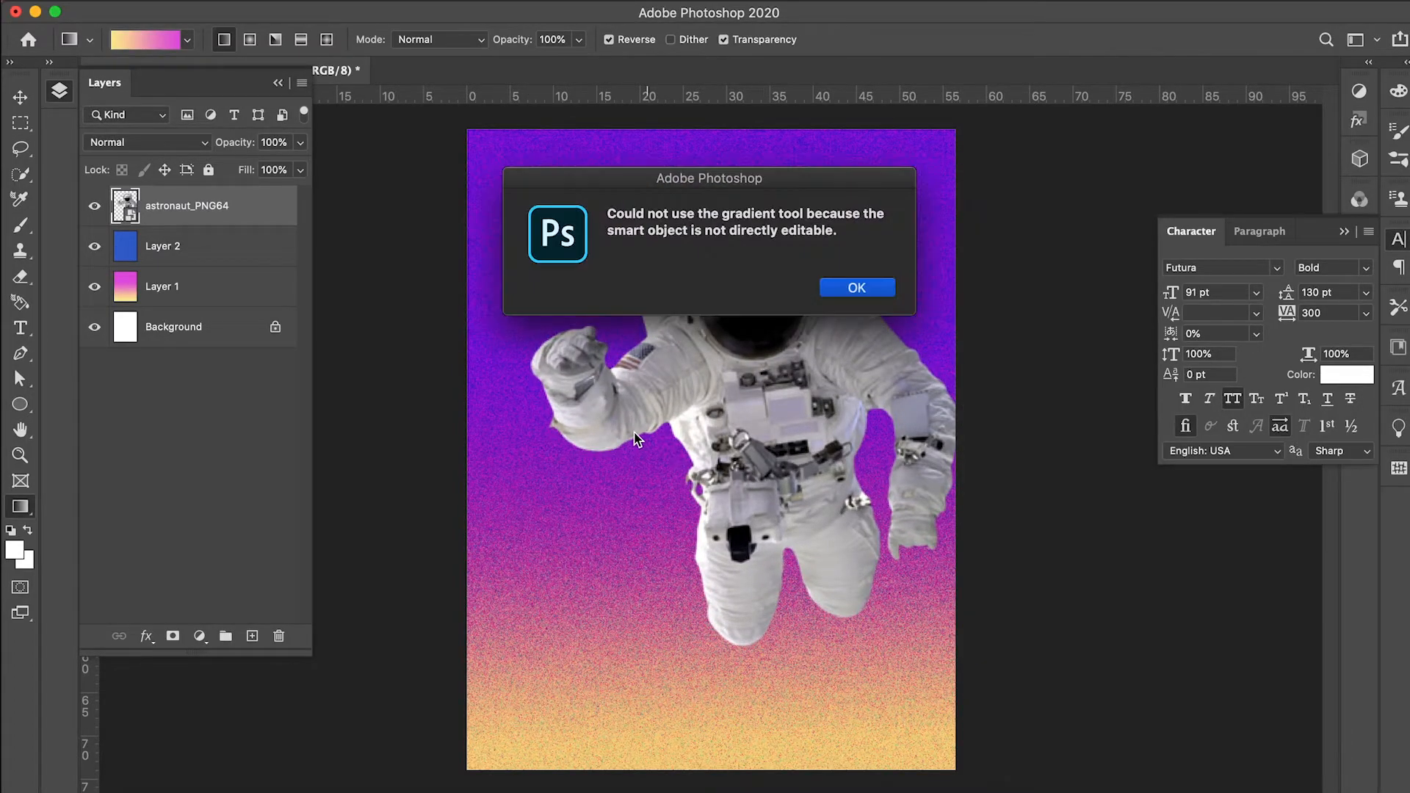
left_click(869, 284)
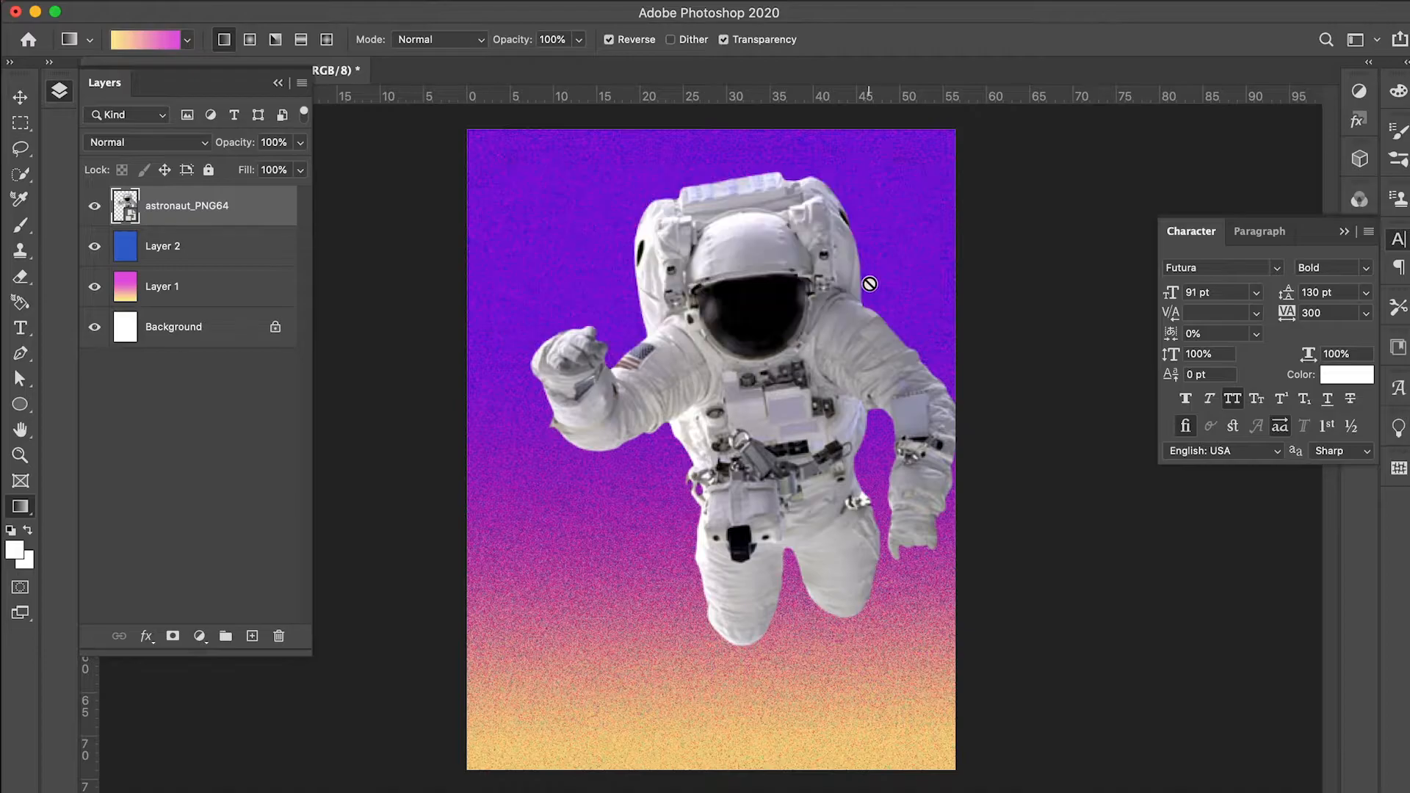
- Move the astronaut up and toward the canvas's left edge so its raised arm is cropped by the edge
left_click(19, 96)
left_click_drag(711, 327, 734, 346)
left_click_drag(639, 297, 624, 323)
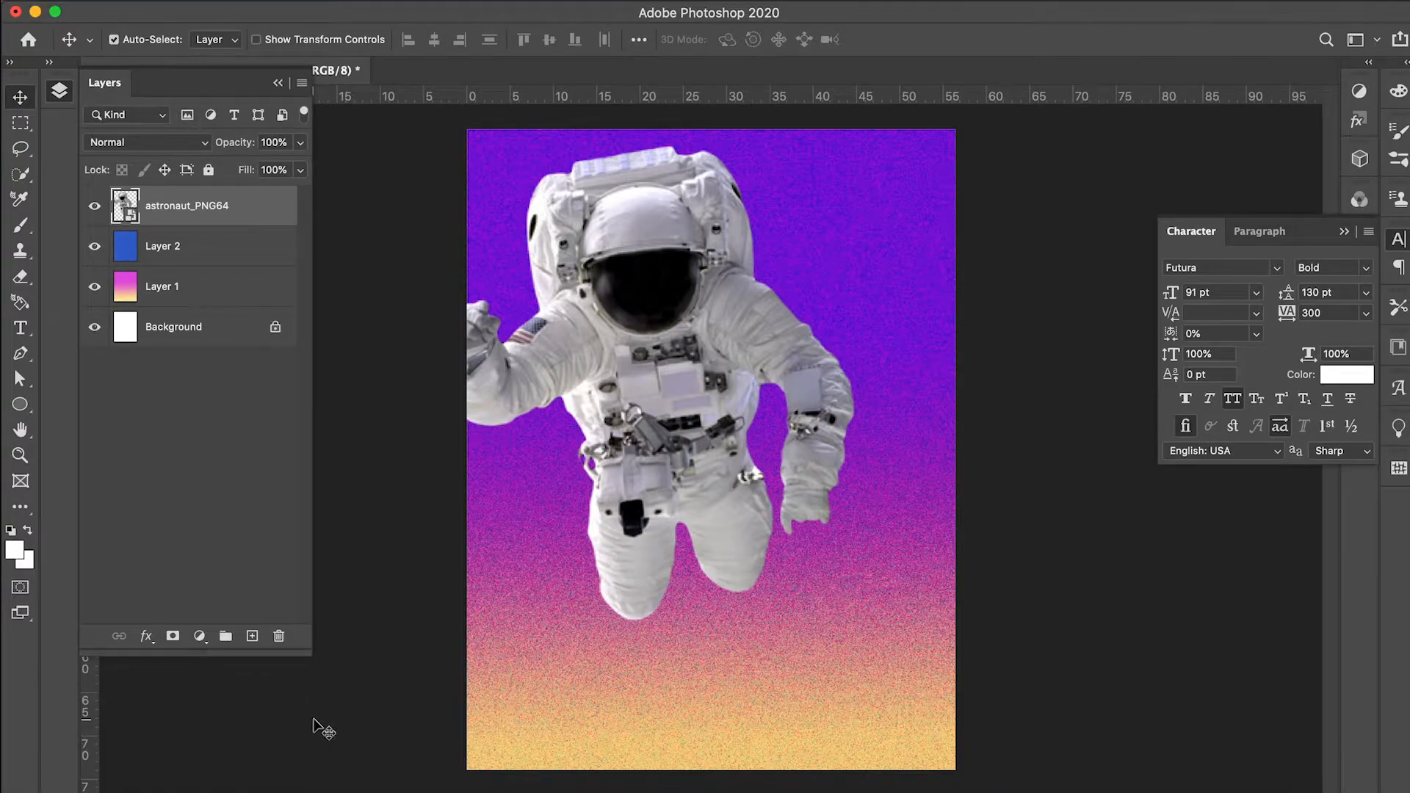
- Add a Brightness/Contrast adjustment layer above the astronaut with brightness -66 and contrast 29
left_click(199, 637)
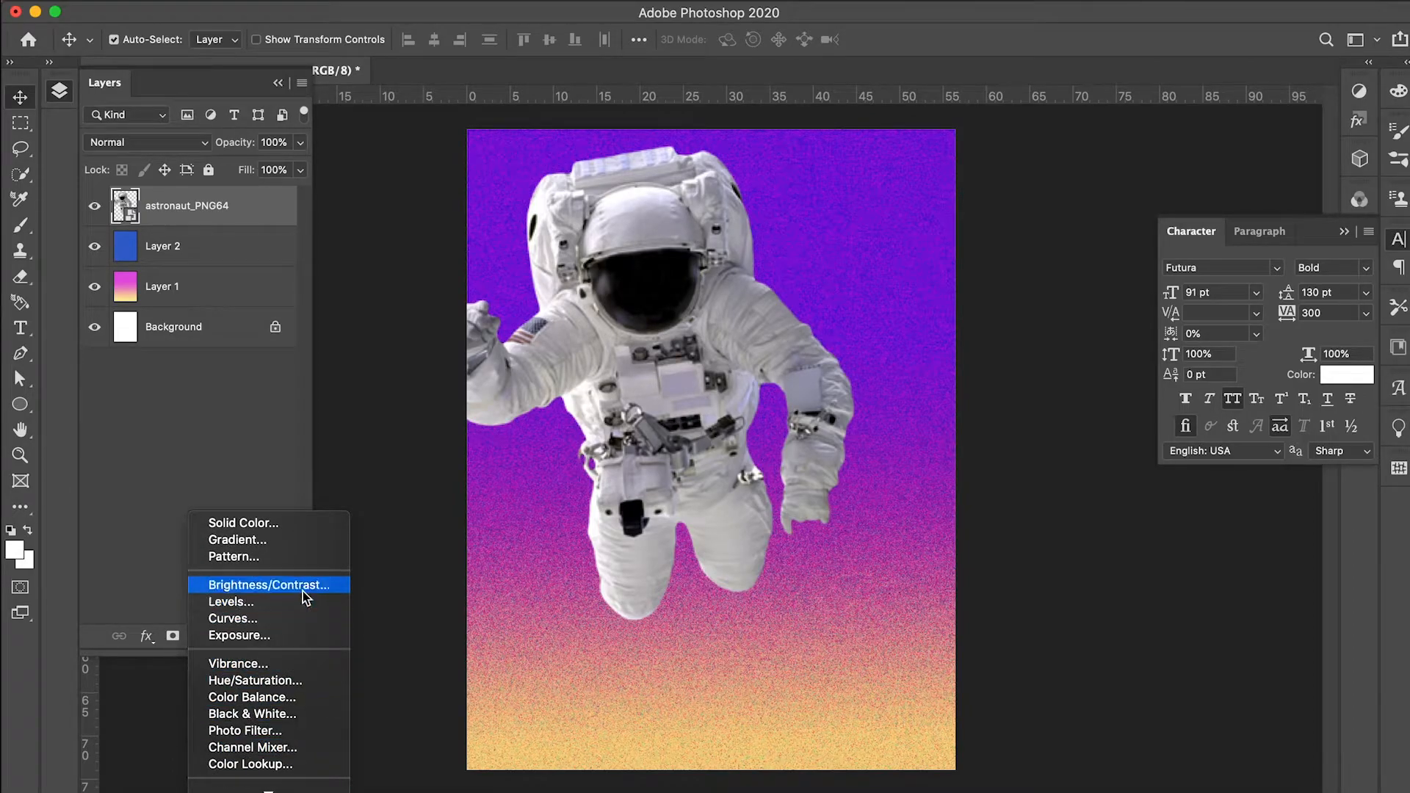
left_click(301, 586)
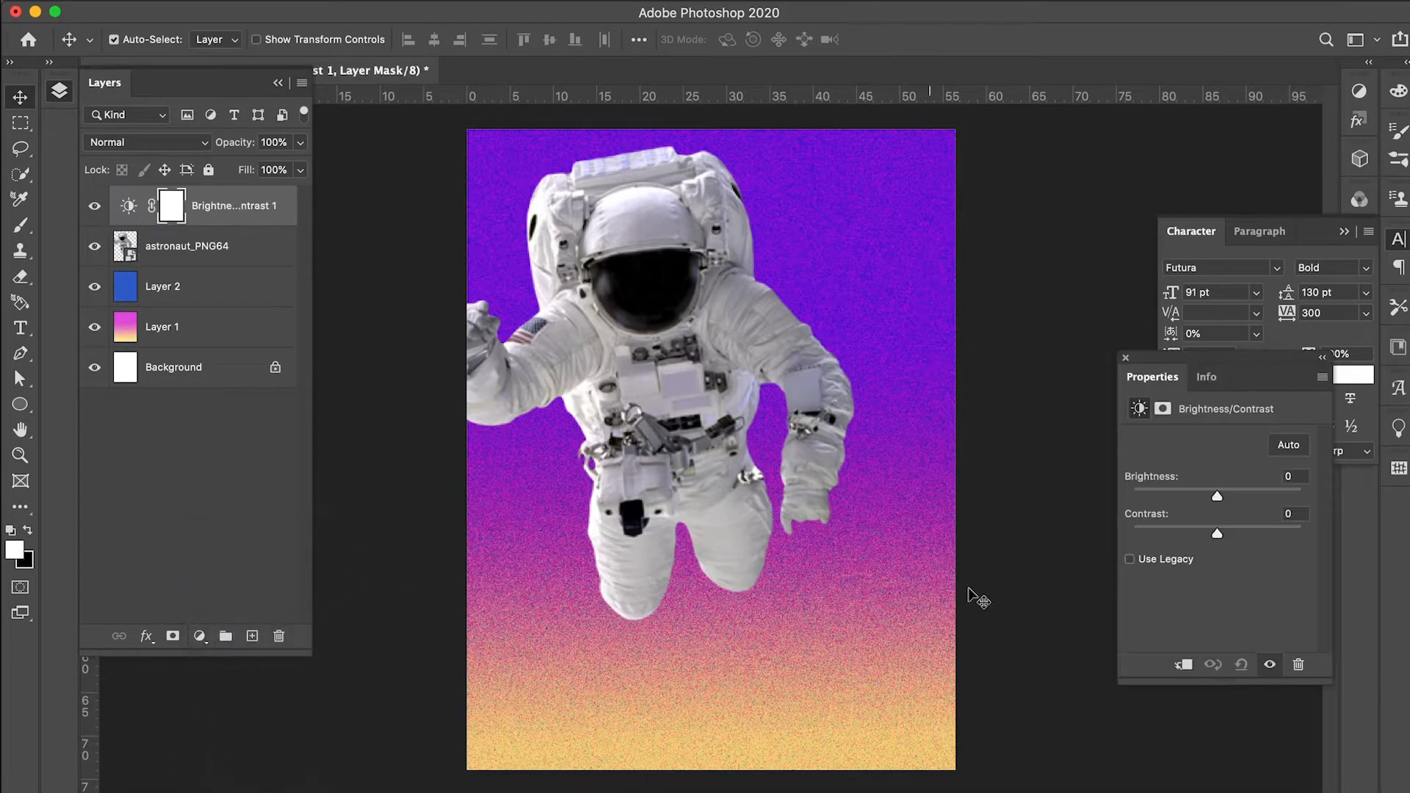
left_click(1238, 535)
mouse_move(1239, 535)
left_mouse_down()
mouse_move(1258, 529)
mouse_move(1199, 540)
mouse_move(1239, 536)
left_mouse_up()
left_click(1194, 497)
mouse_move(1194, 496)
left_mouse_down()
mouse_move(1162, 497)
mouse_move(1213, 495)
mouse_move(1172, 501)
left_mouse_up()
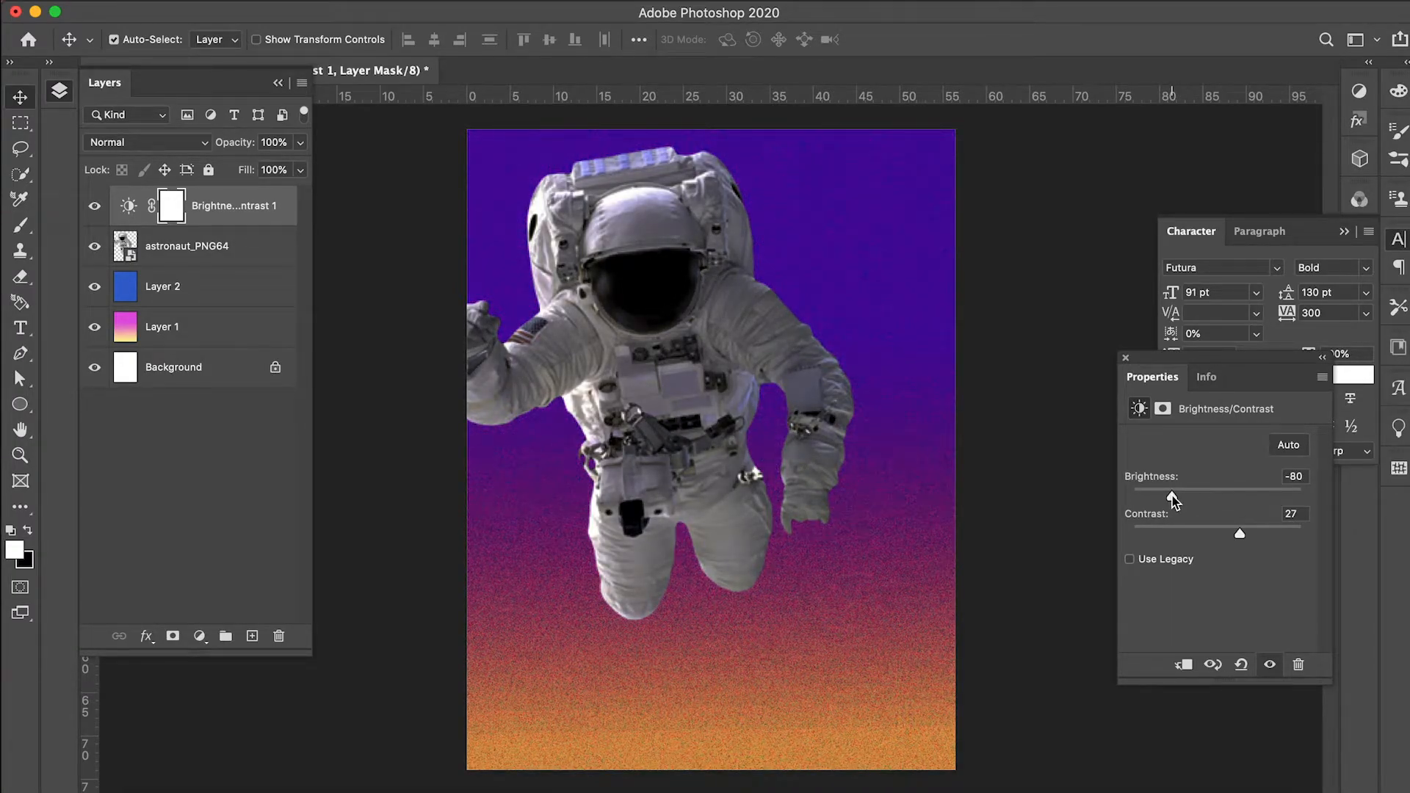
left_click_drag(1170, 495, 1183, 492)
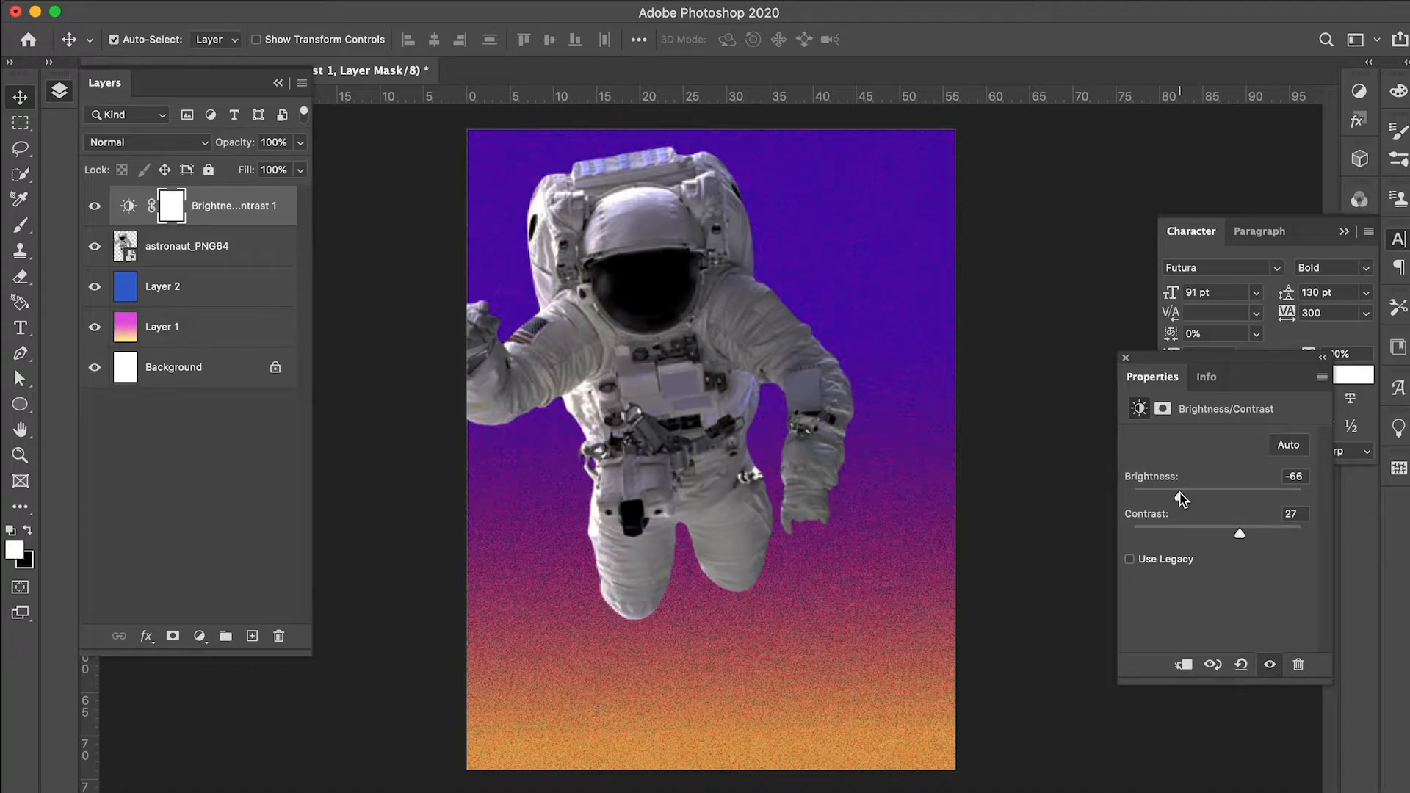
left_click_drag(1240, 531, 1241, 531)
- Add a Color Balance adjustment layer with midtones at about -88 Magenta–Green and +77 Yellow–Blue, shifted slightly toward cyan
left_click(199, 636)
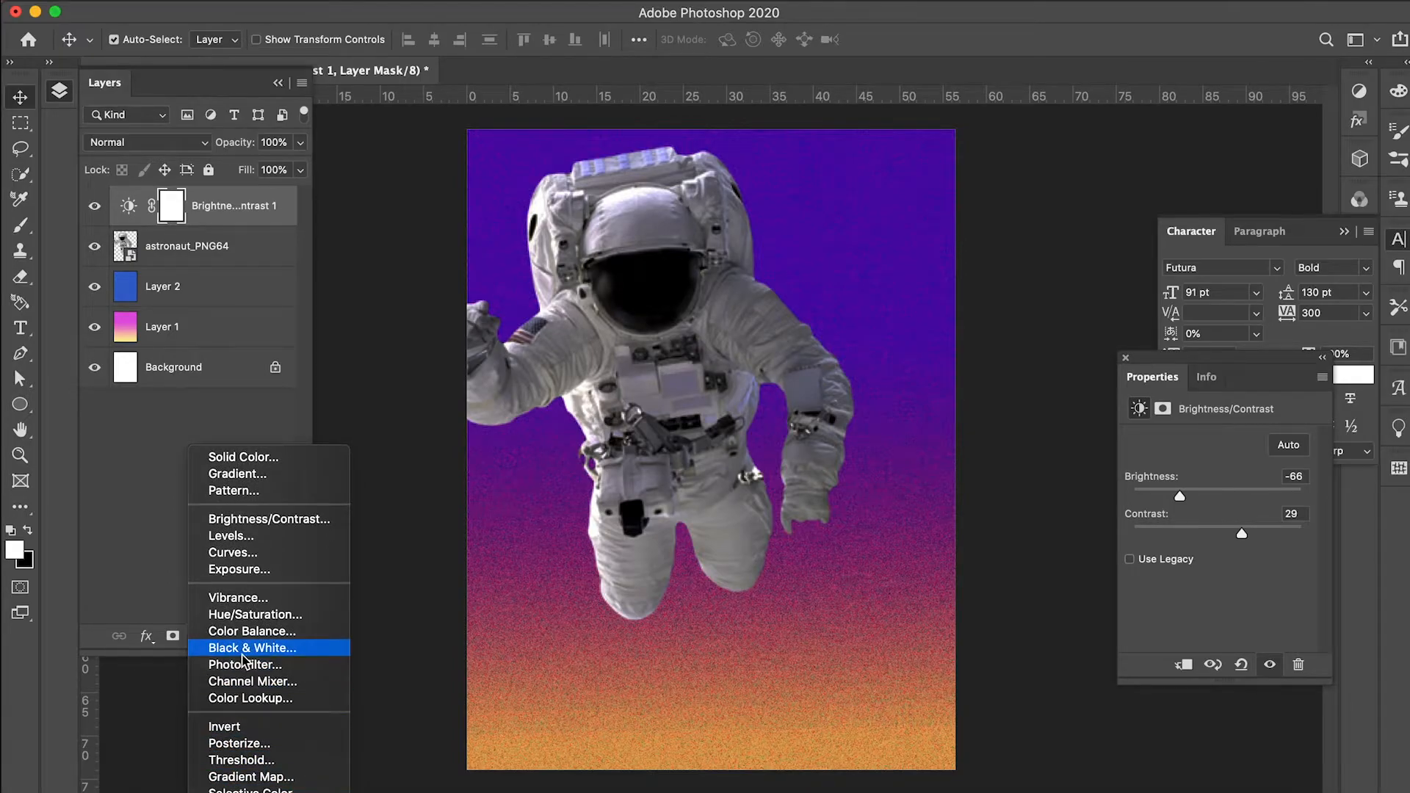
left_click(252, 631)
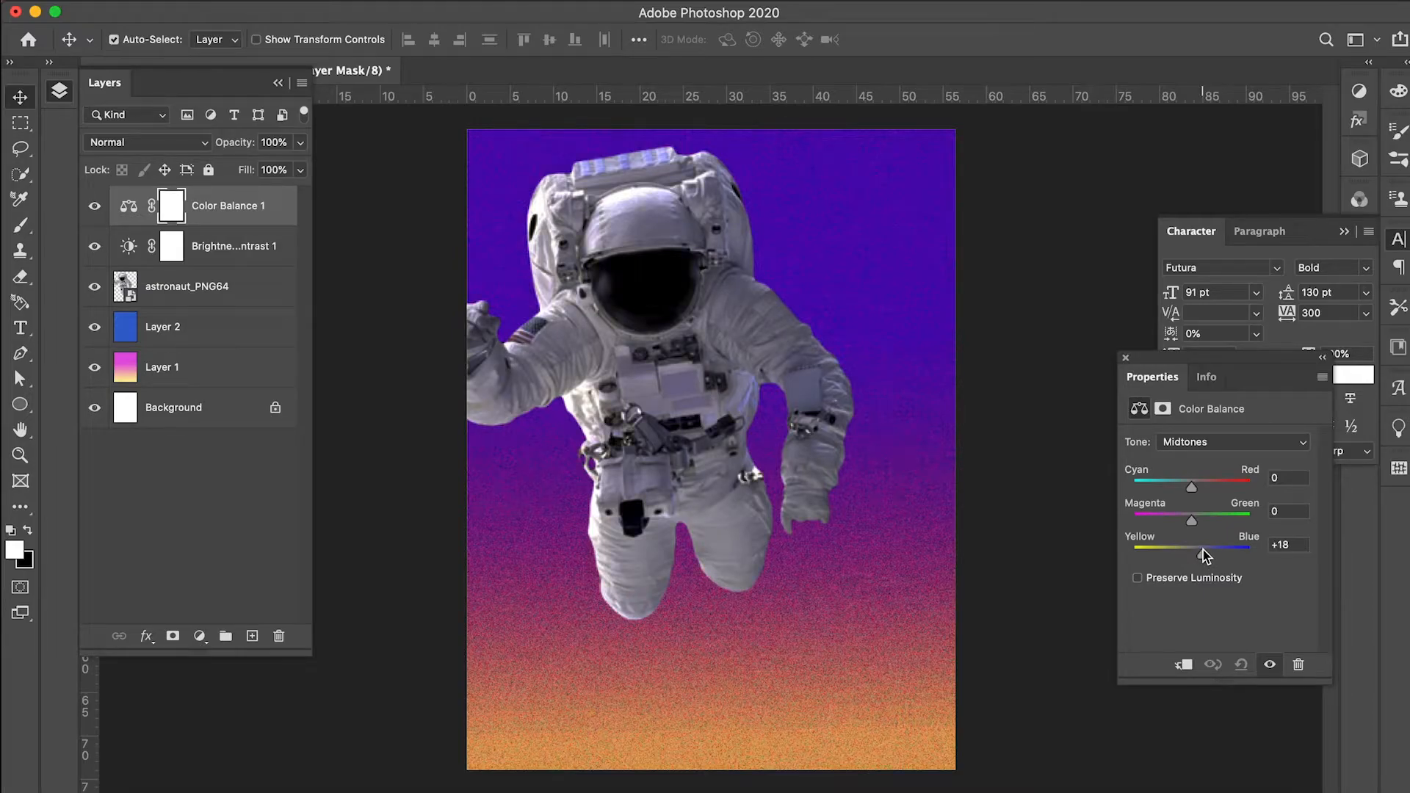
left_click_drag(1202, 548, 1220, 551)
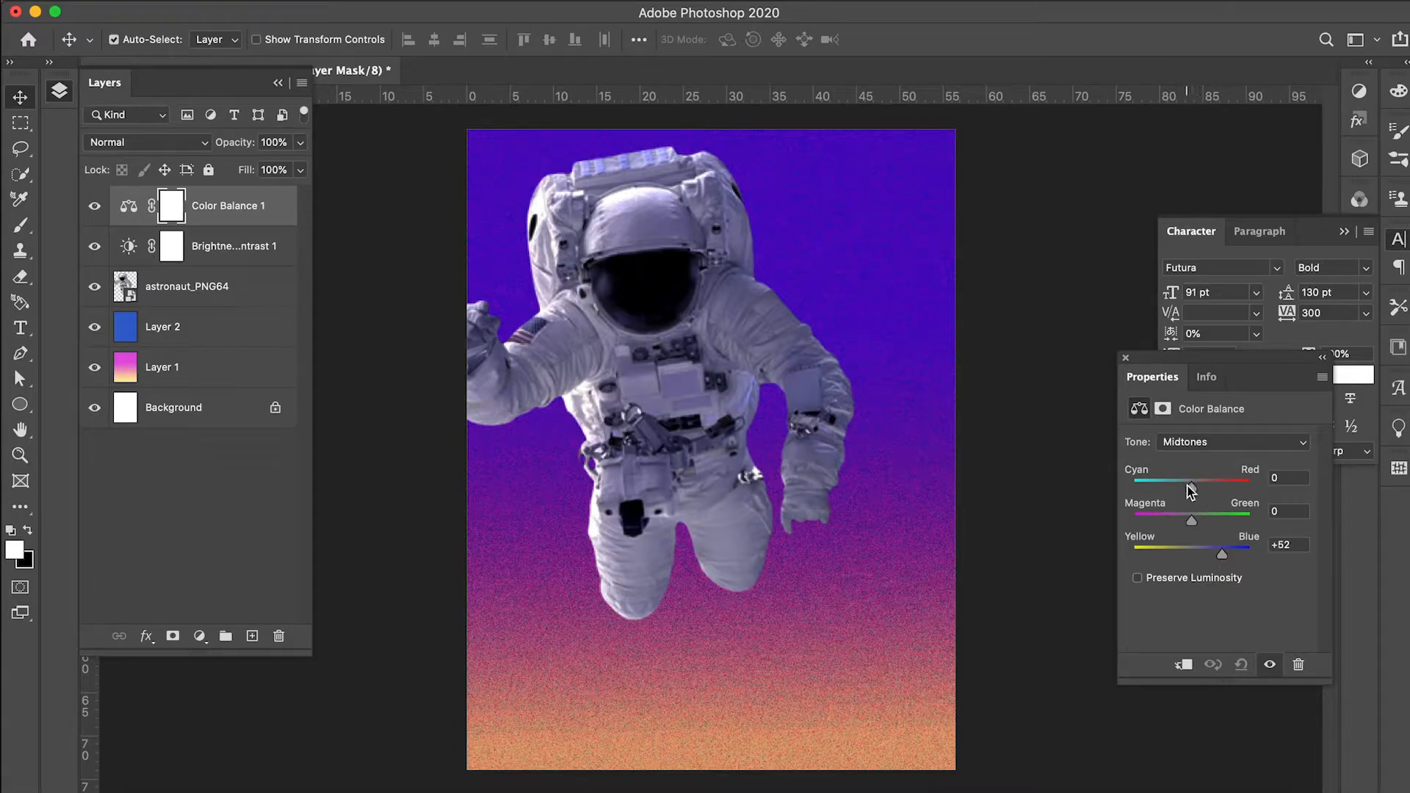
left_click_drag(1190, 491, 1174, 522)
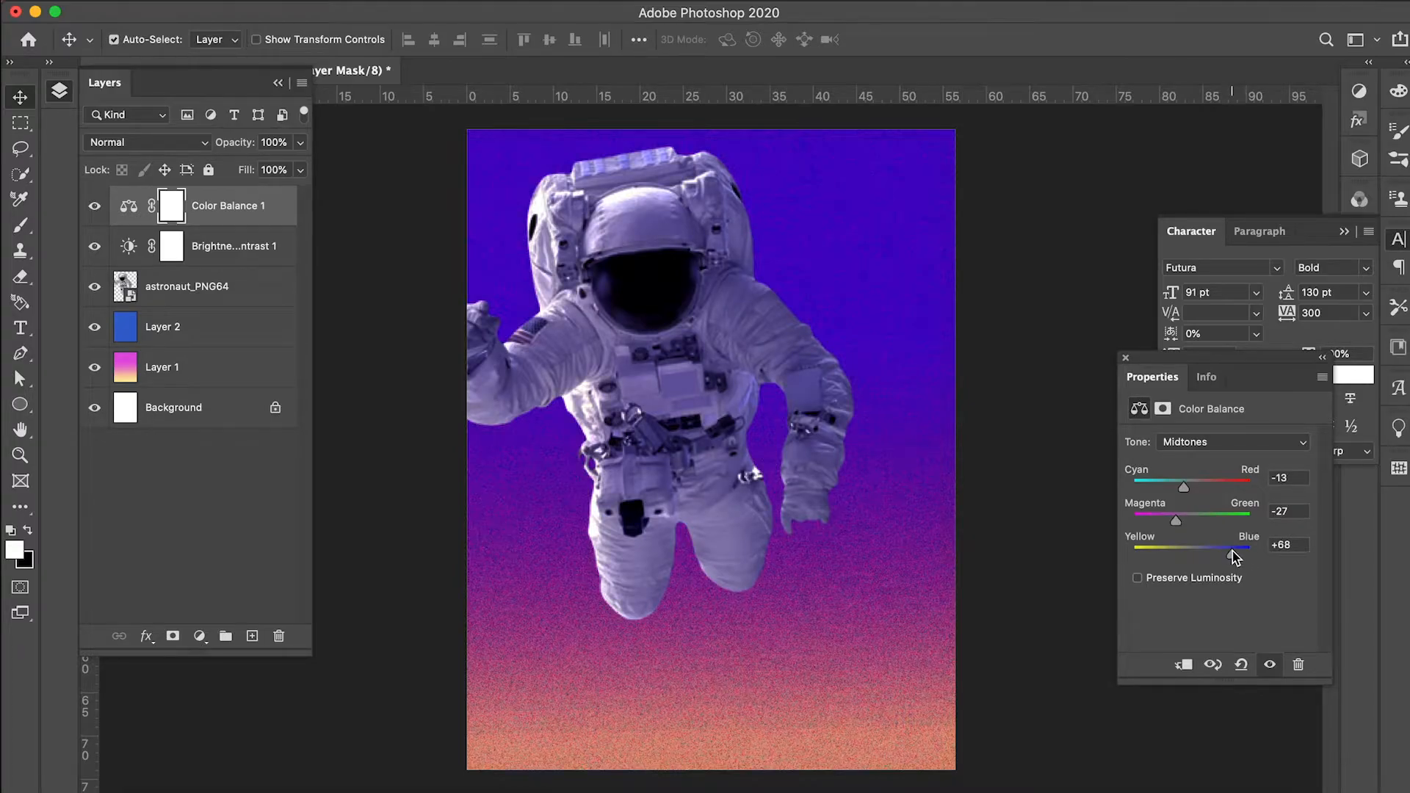
left_click_drag(1232, 551, 1142, 522)
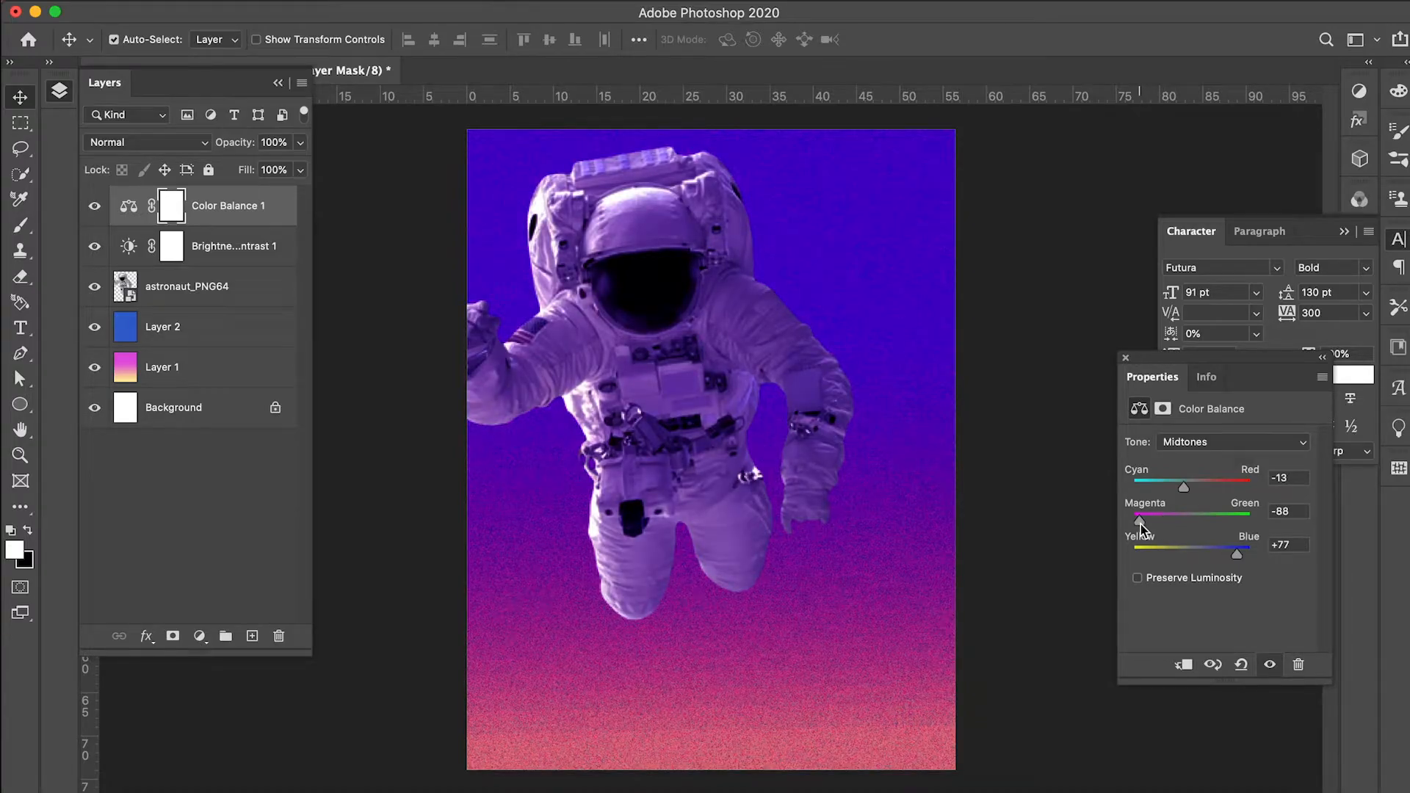
left_click_drag(1143, 523, 1167, 492)
left_click_drag(1172, 483, 1178, 483)
- Merge the Color Balance, Brightness/Contrast and astronaut_PNG64 layers into a single layer
left_click(213, 250, "shift")
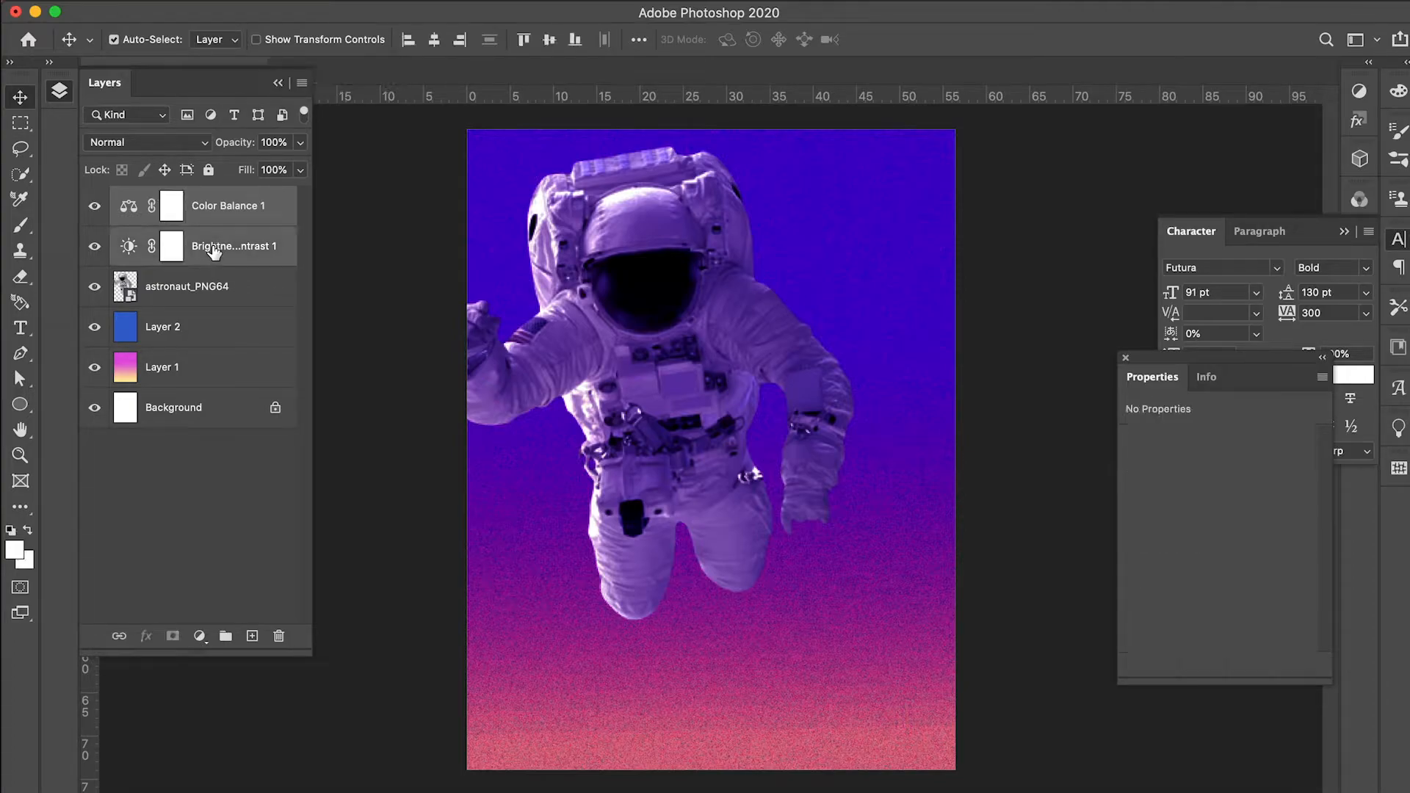
left_click(212, 293, "shift")
right_click(213, 294)
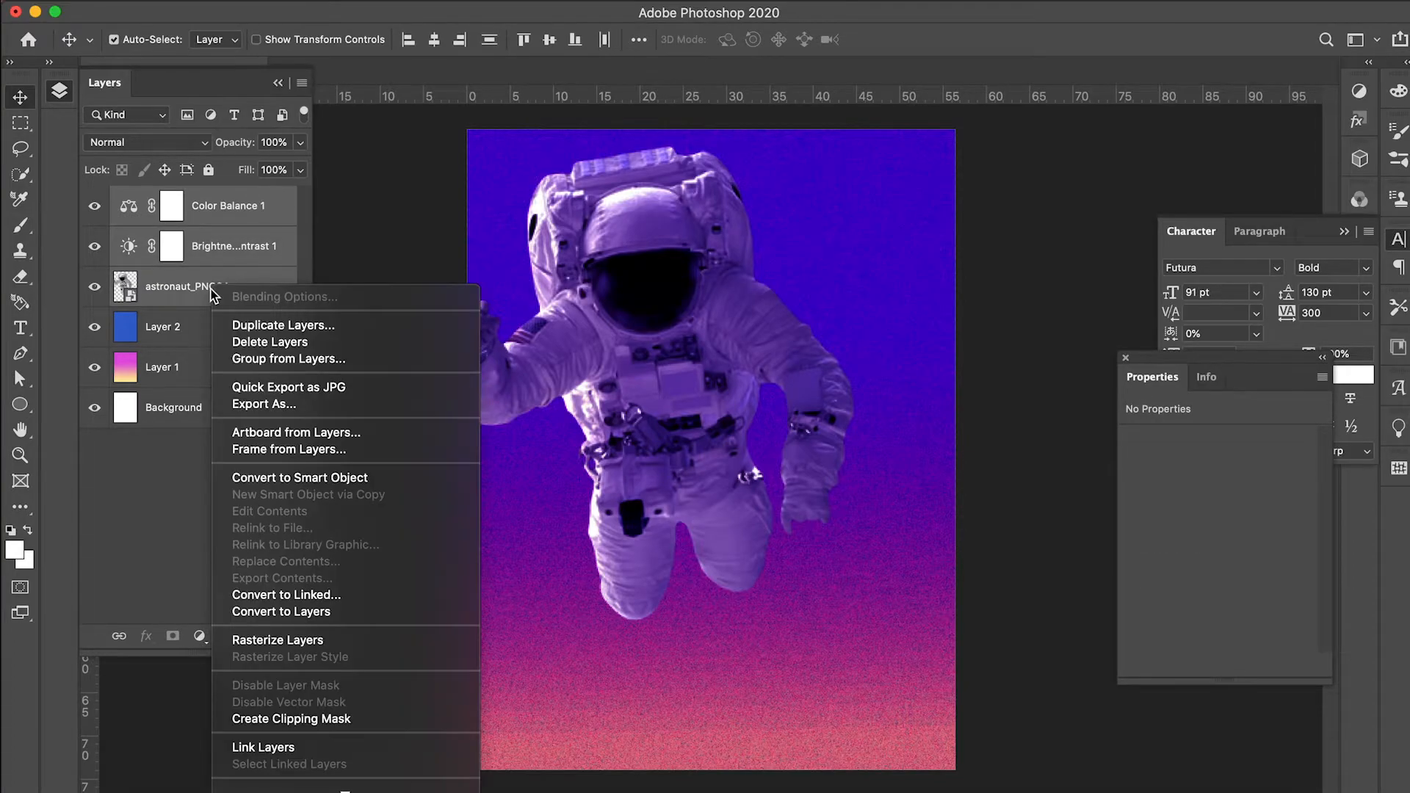
scroll(294, 734, "down", 5)
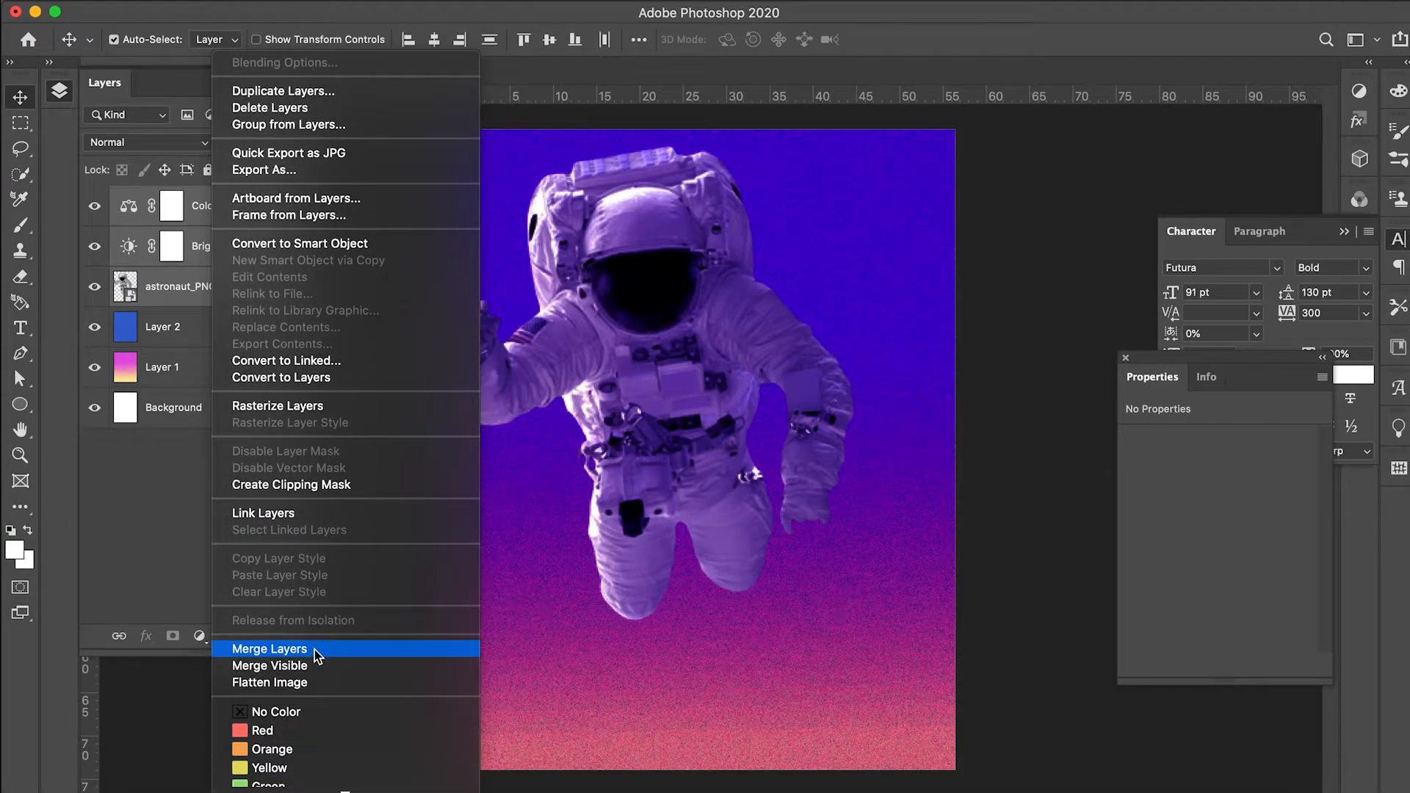
left_click(314, 651)
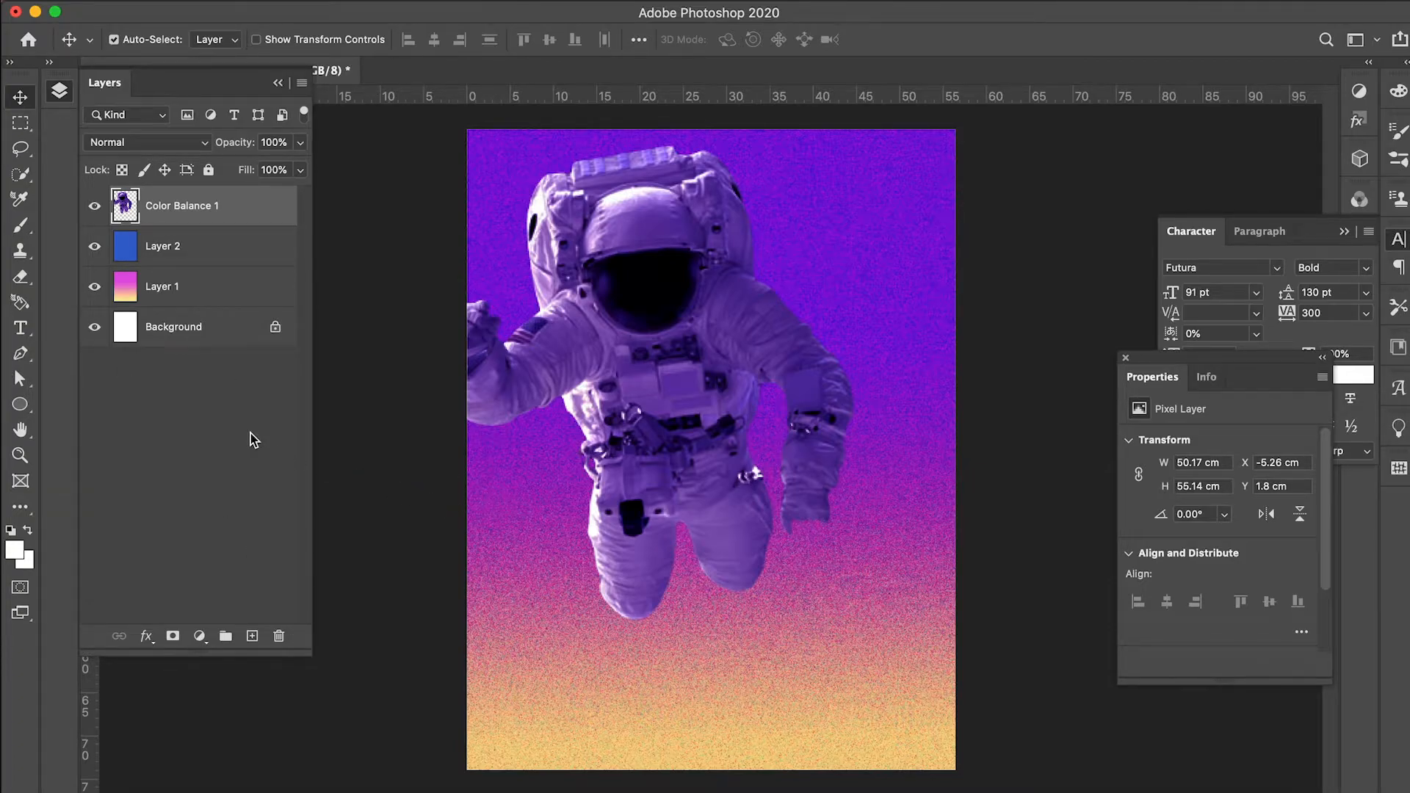
- Add a new layer and draw a circle about 336 px wide over the astronaut's helmet visor with the Ellipse tool
left_click(259, 639)
left_click(16, 406)
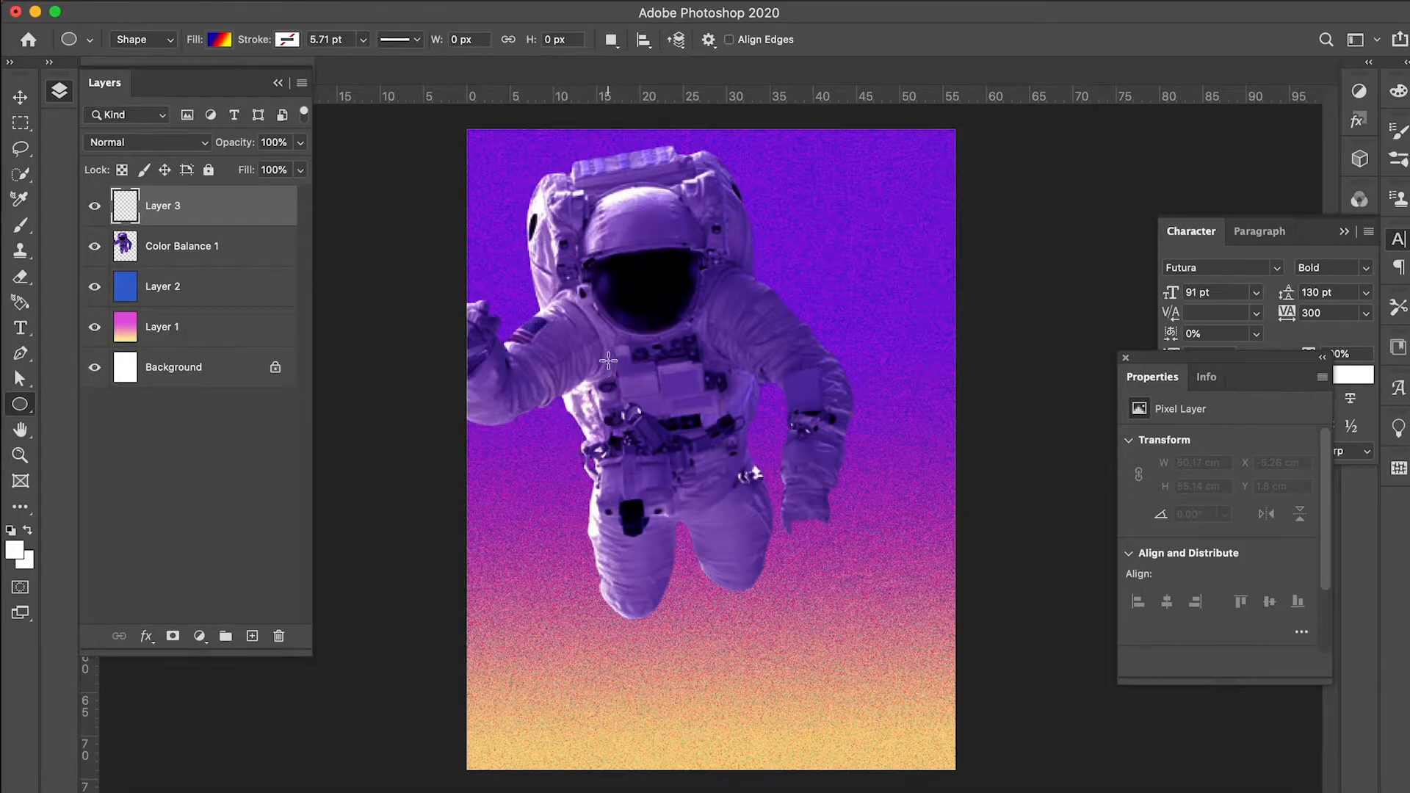
left_click_drag(603, 245, 713, 349)
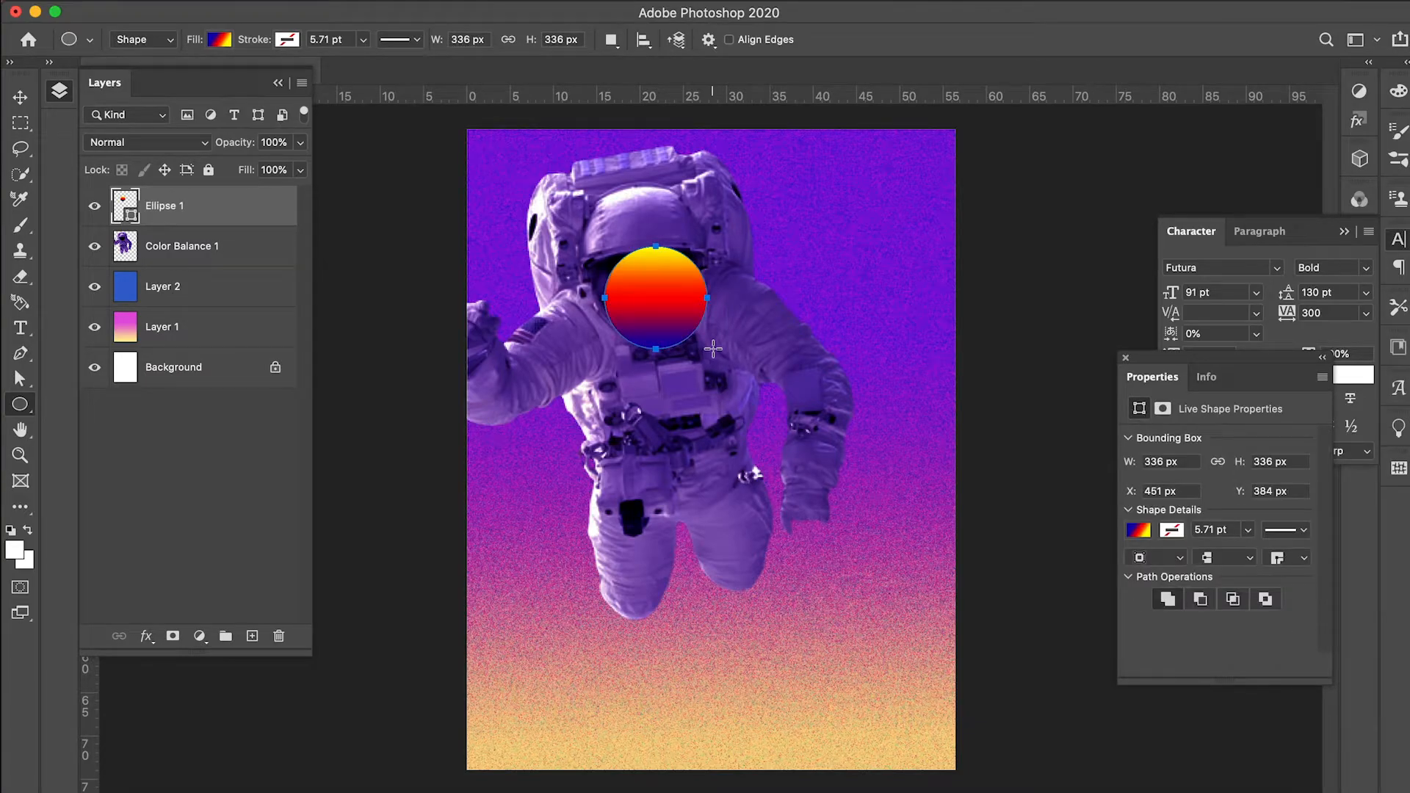
- Fill the circle with the linear magenta-to-cyan gradient preset and shift its magenta stop inward
left_click(218, 40)
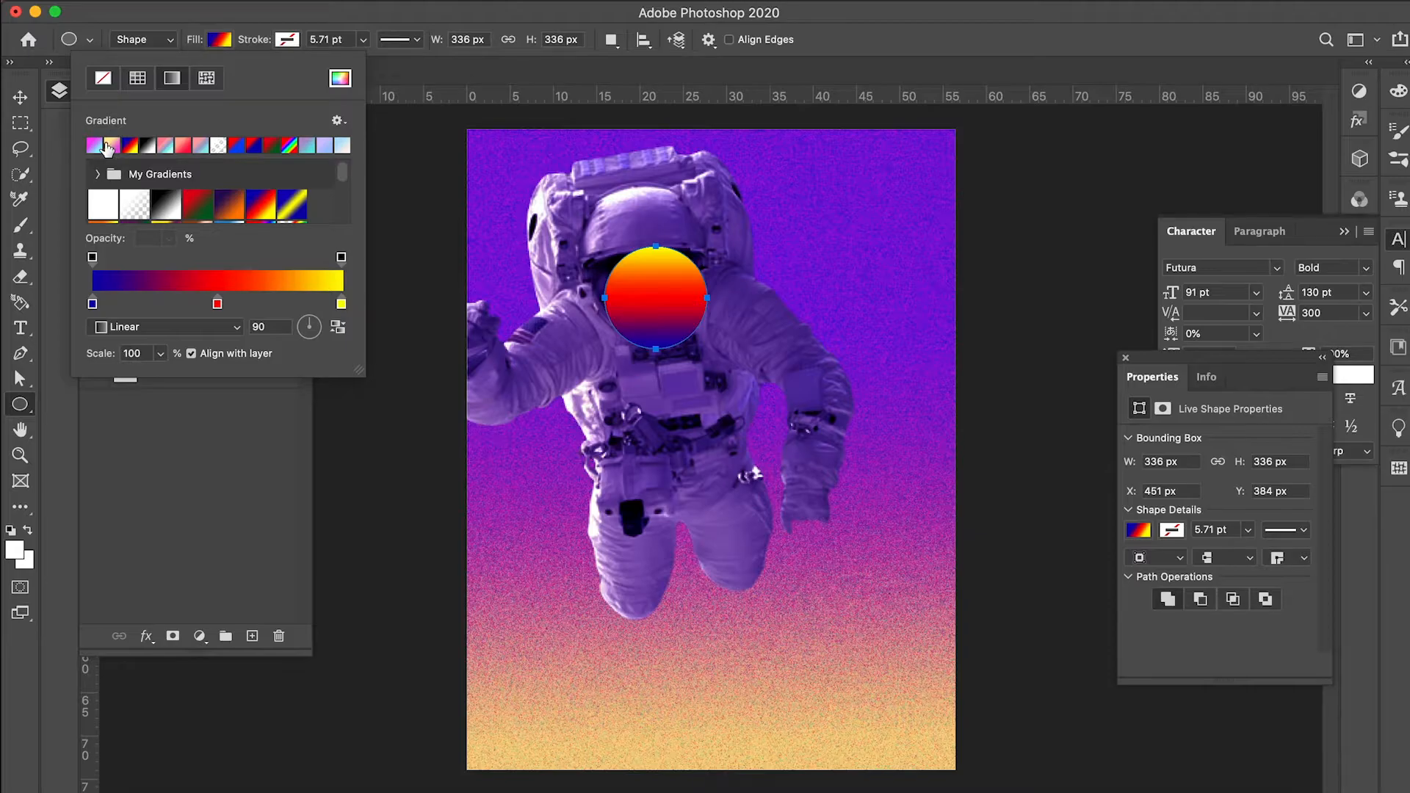
left_click(95, 147)
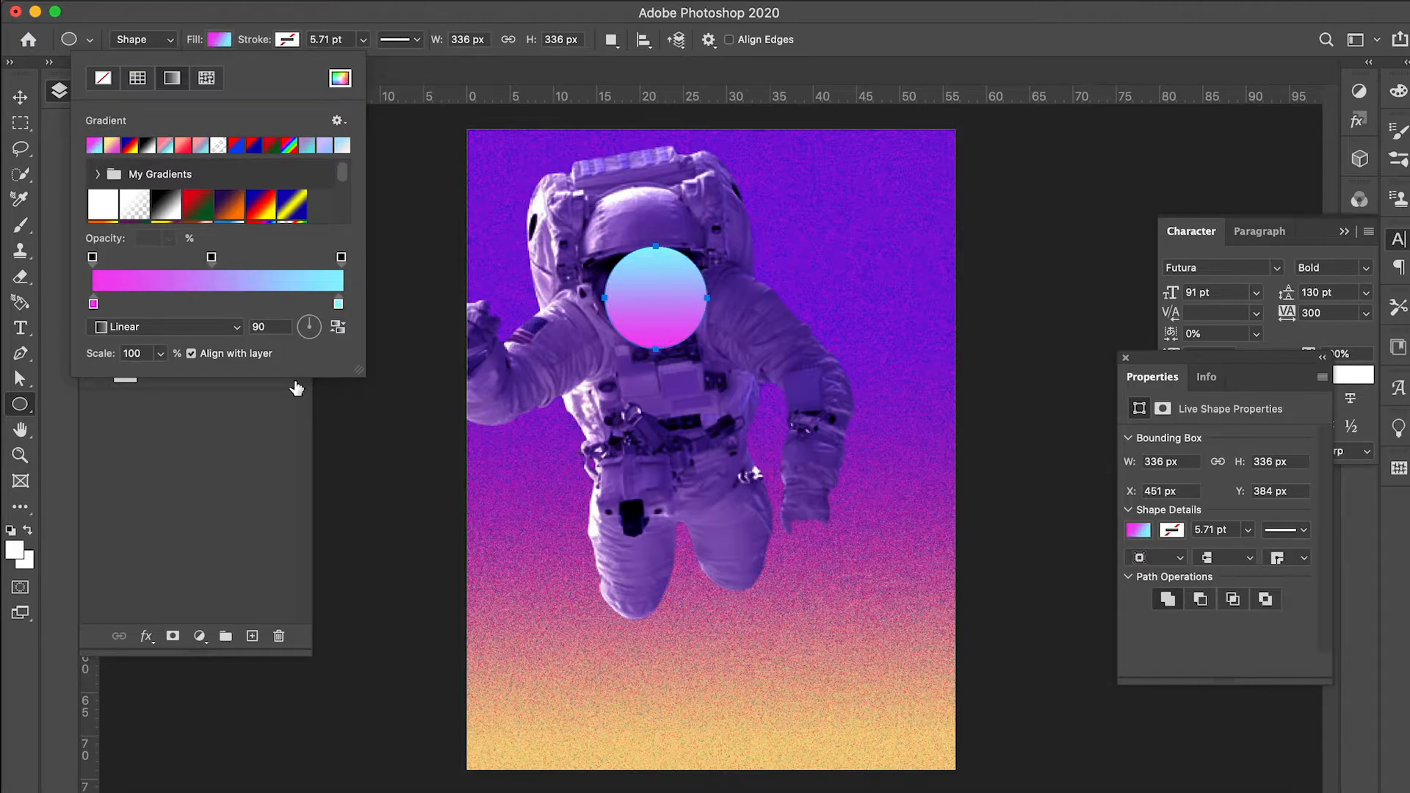
left_click_drag(96, 300, 143, 307)
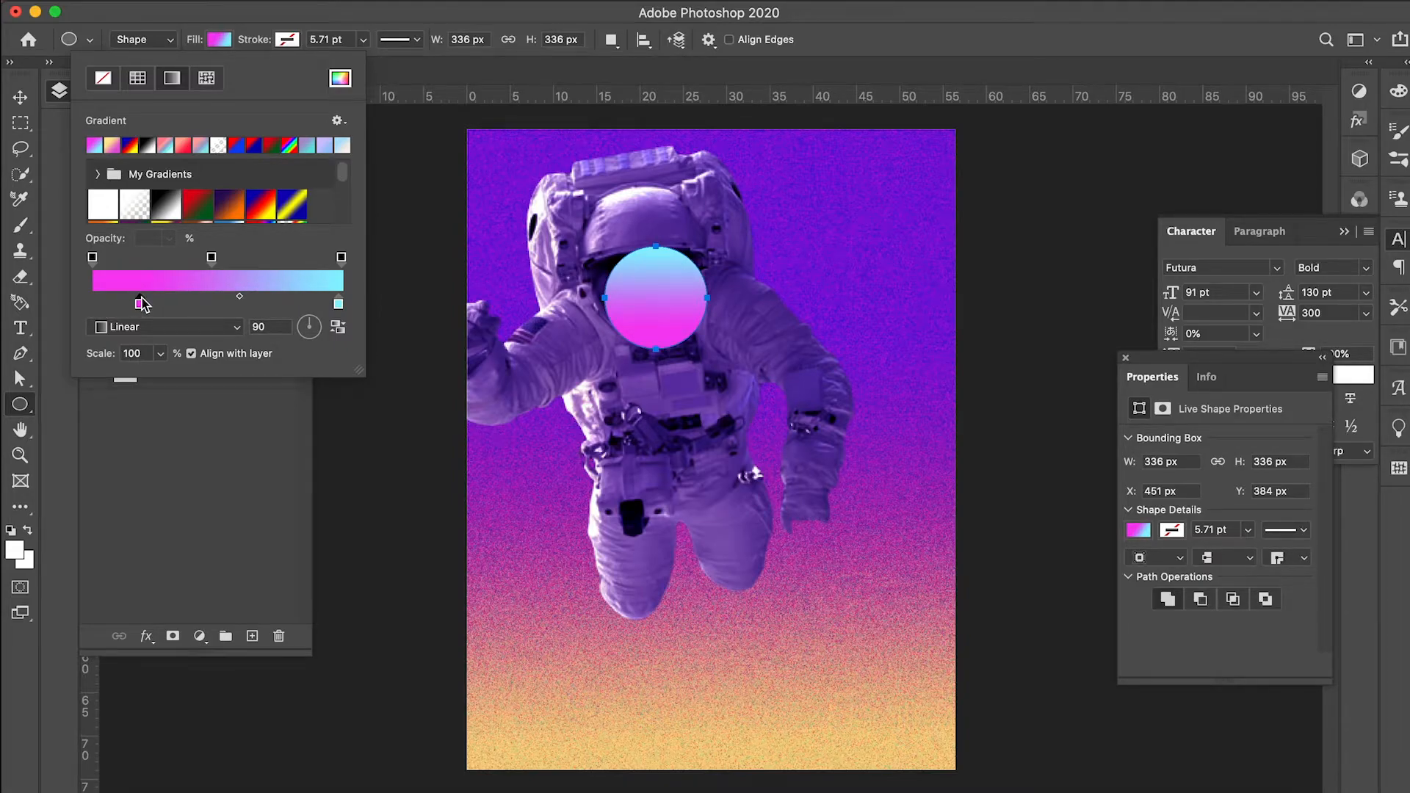
left_click(228, 12)
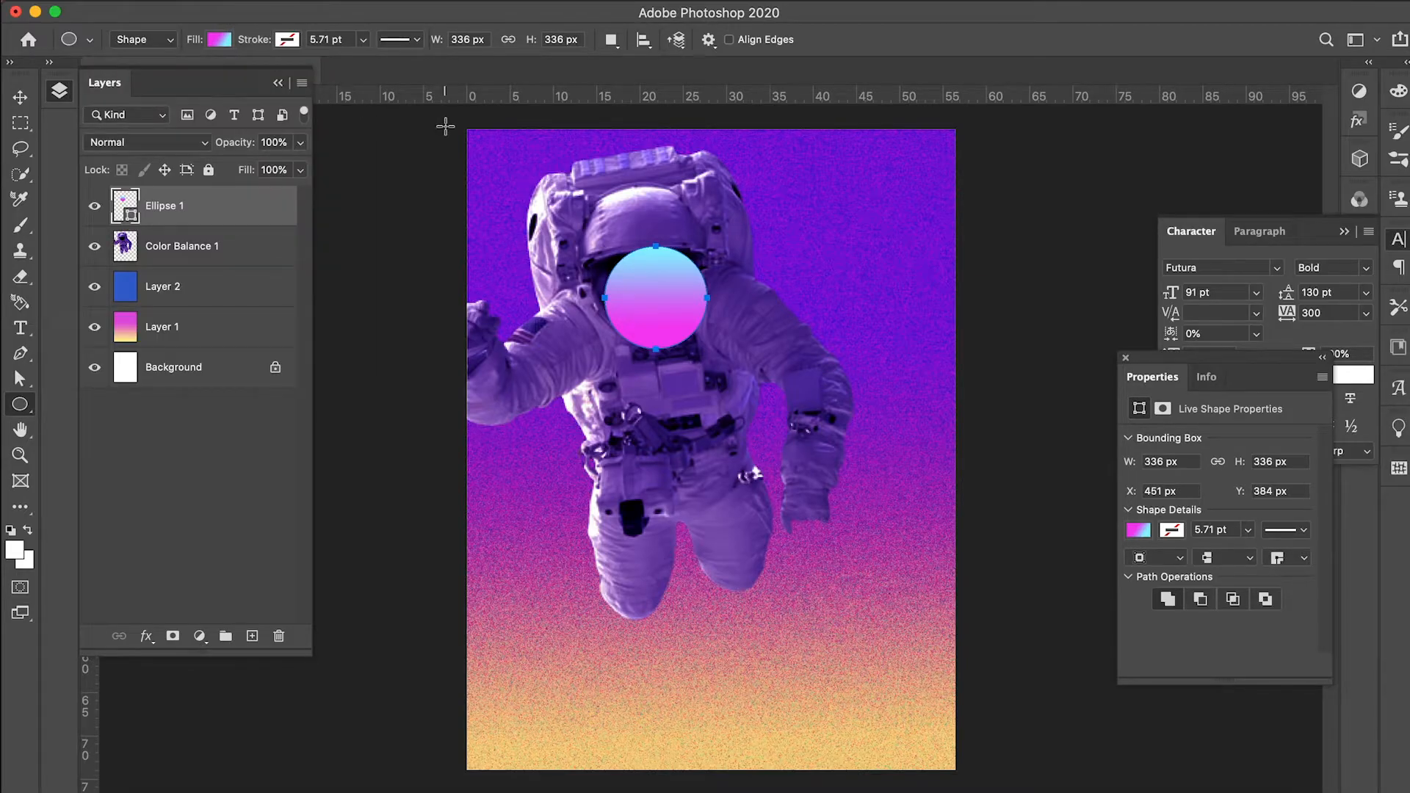
- Rasterize the circle and apply the Add Noise filter with an amount of about 70% and Uniform distribution
left_click(457, 2)
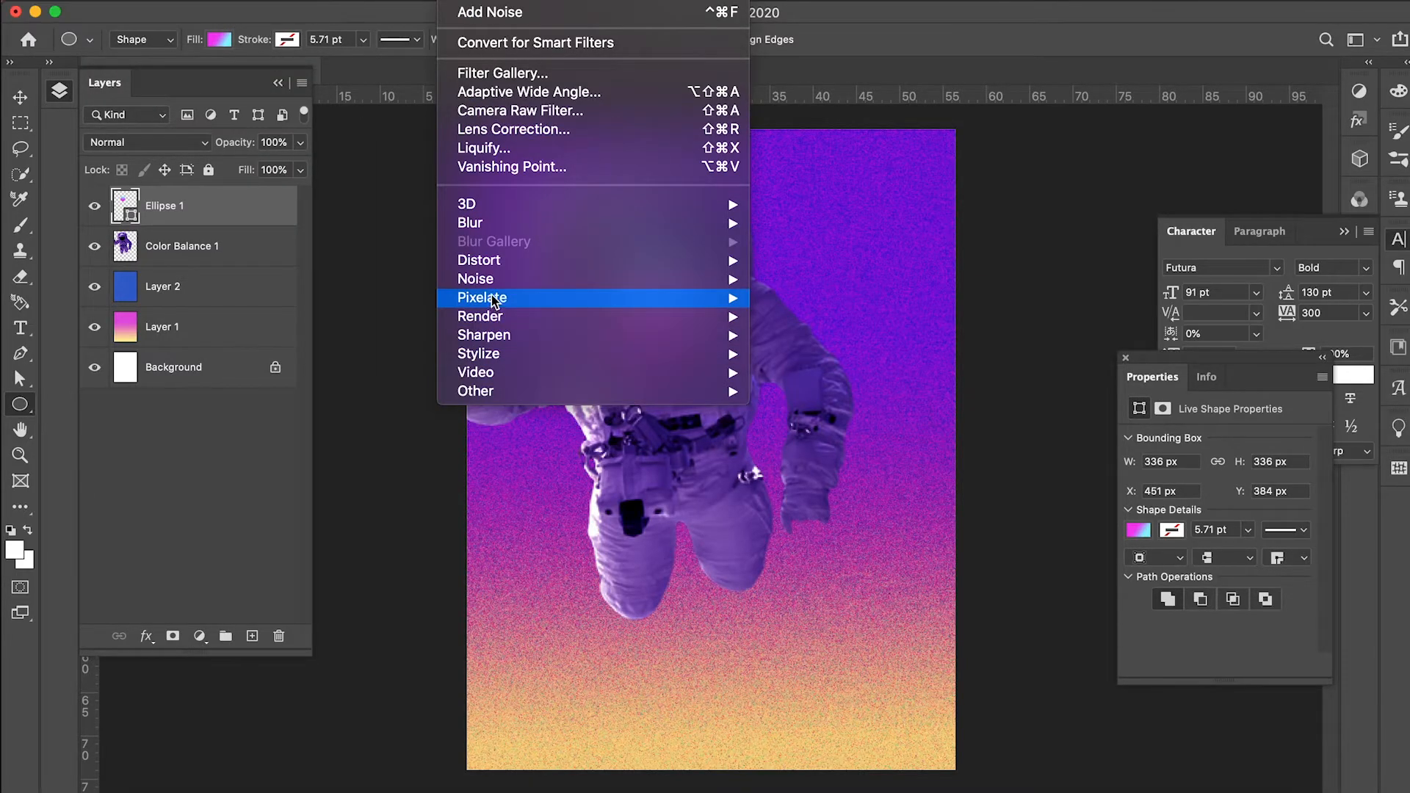
mouse_move(494, 287)
left_click(818, 283)
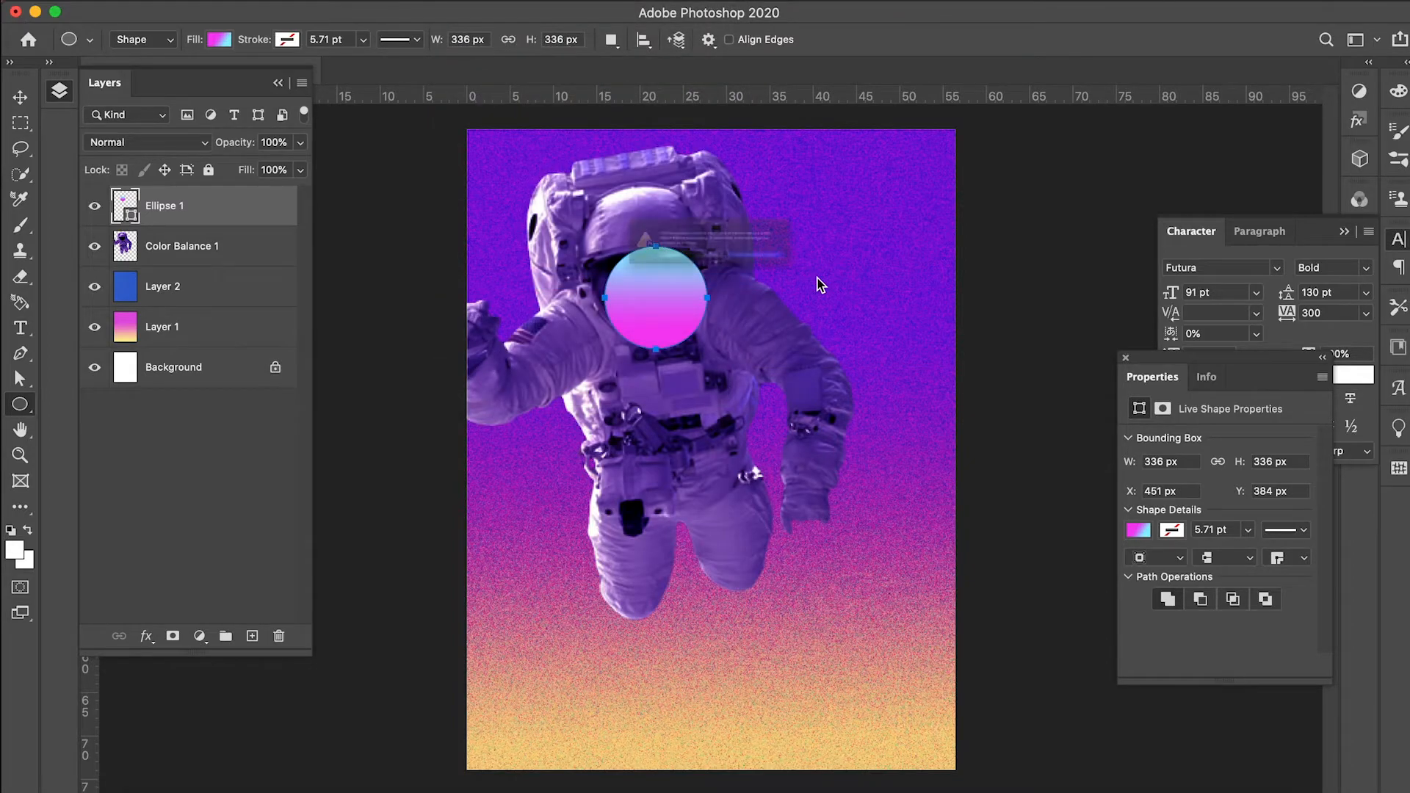
left_click(738, 287)
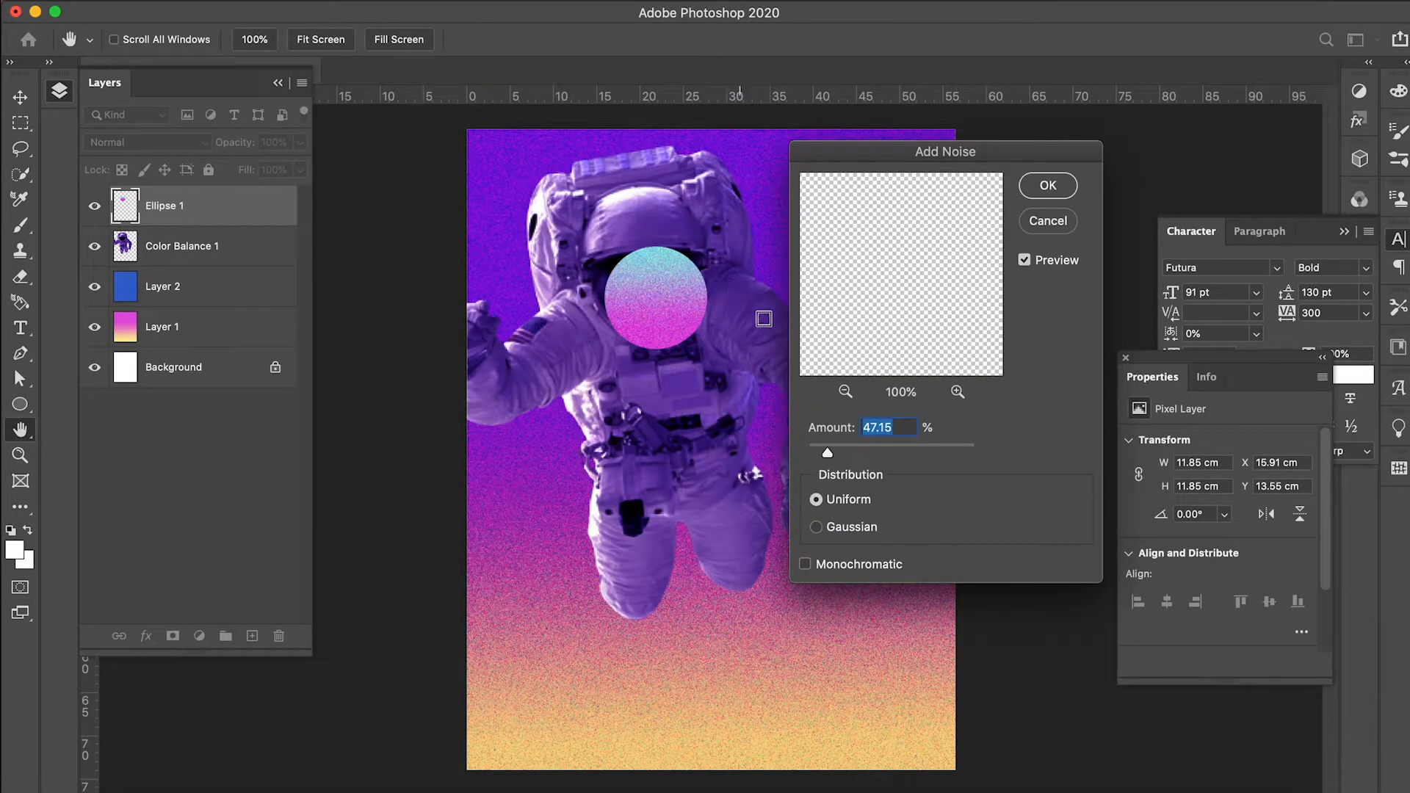
left_click_drag(827, 452, 839, 456)
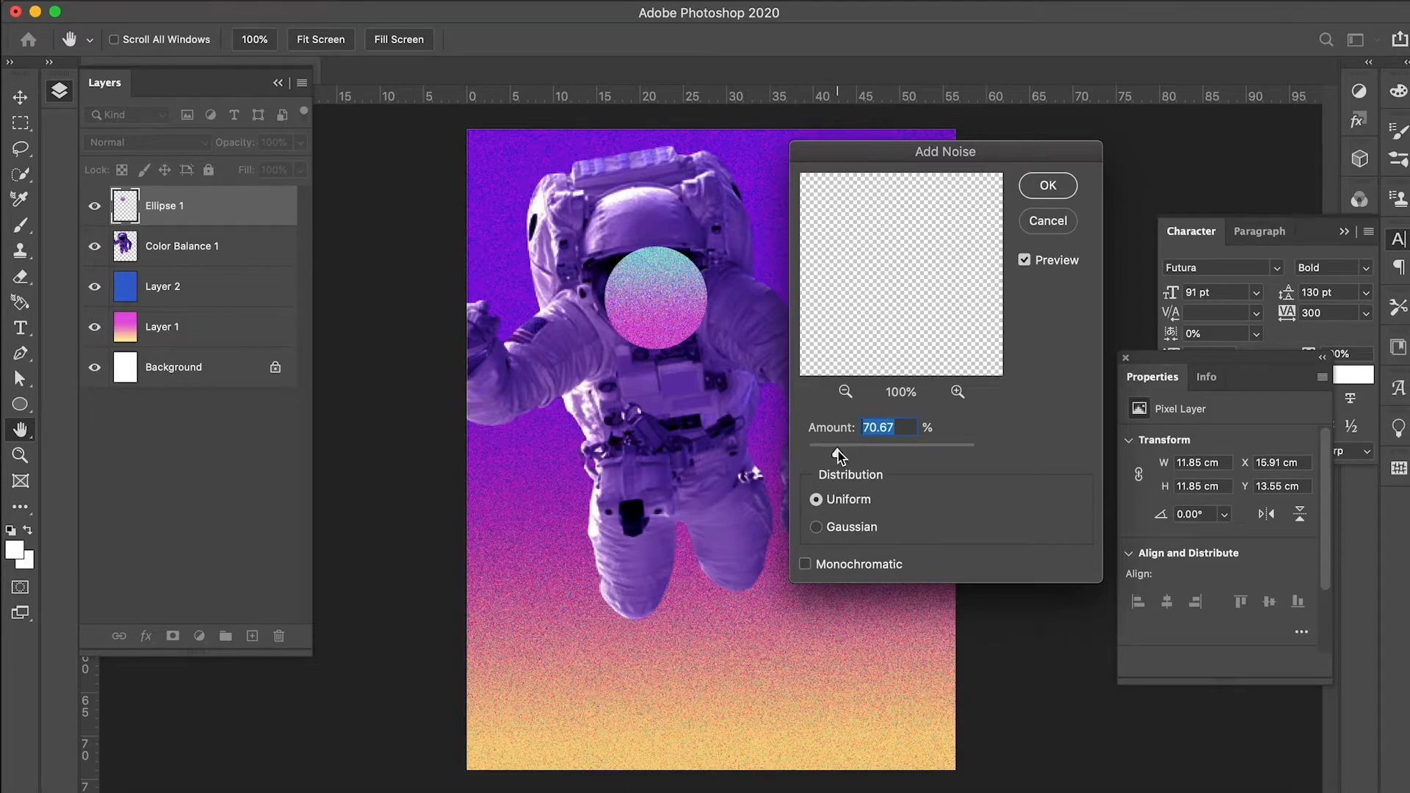
left_click_drag(839, 451, 840, 449)
left_click(1048, 185)
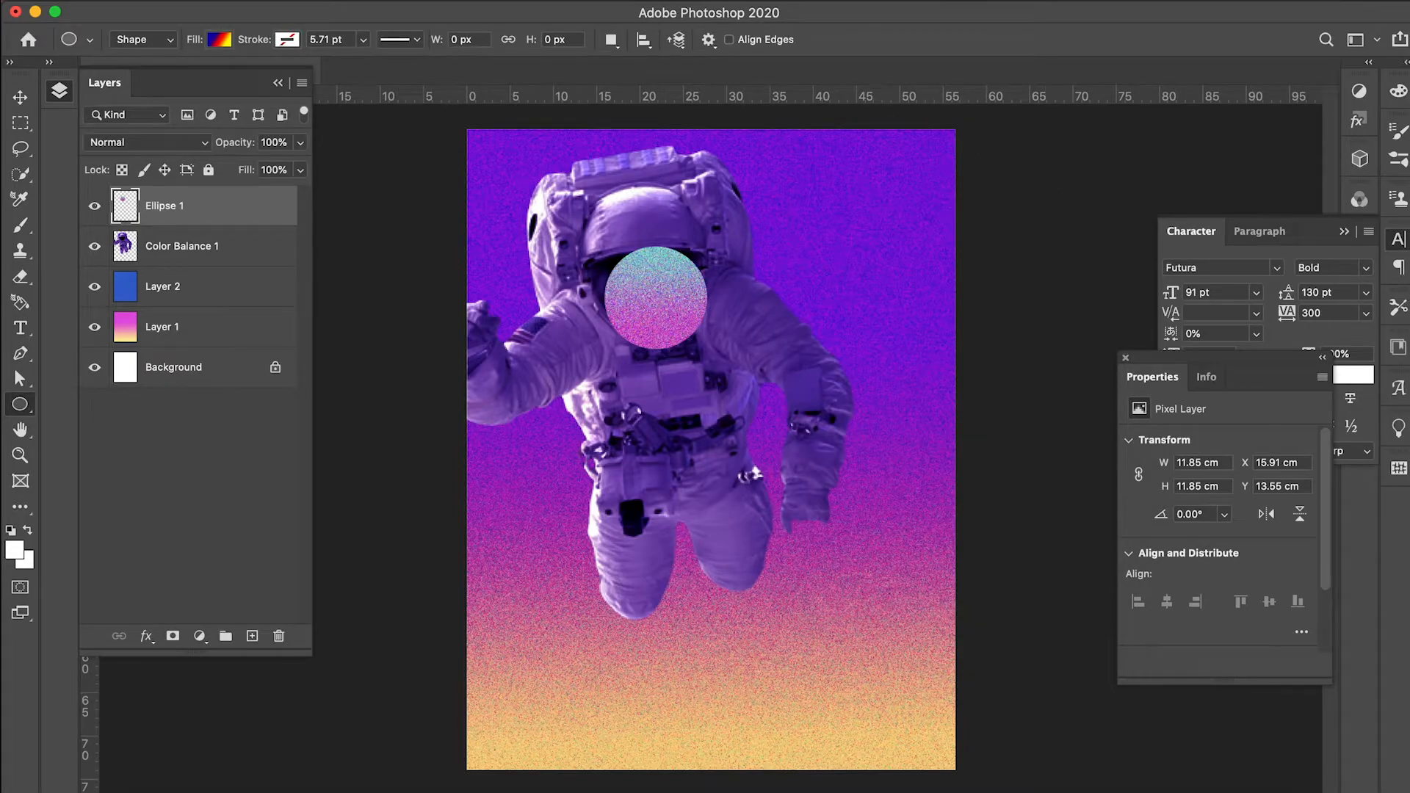
- Apply the Crystallize filter to the noisy circle with a cell size of 5
left_click(459, 1)
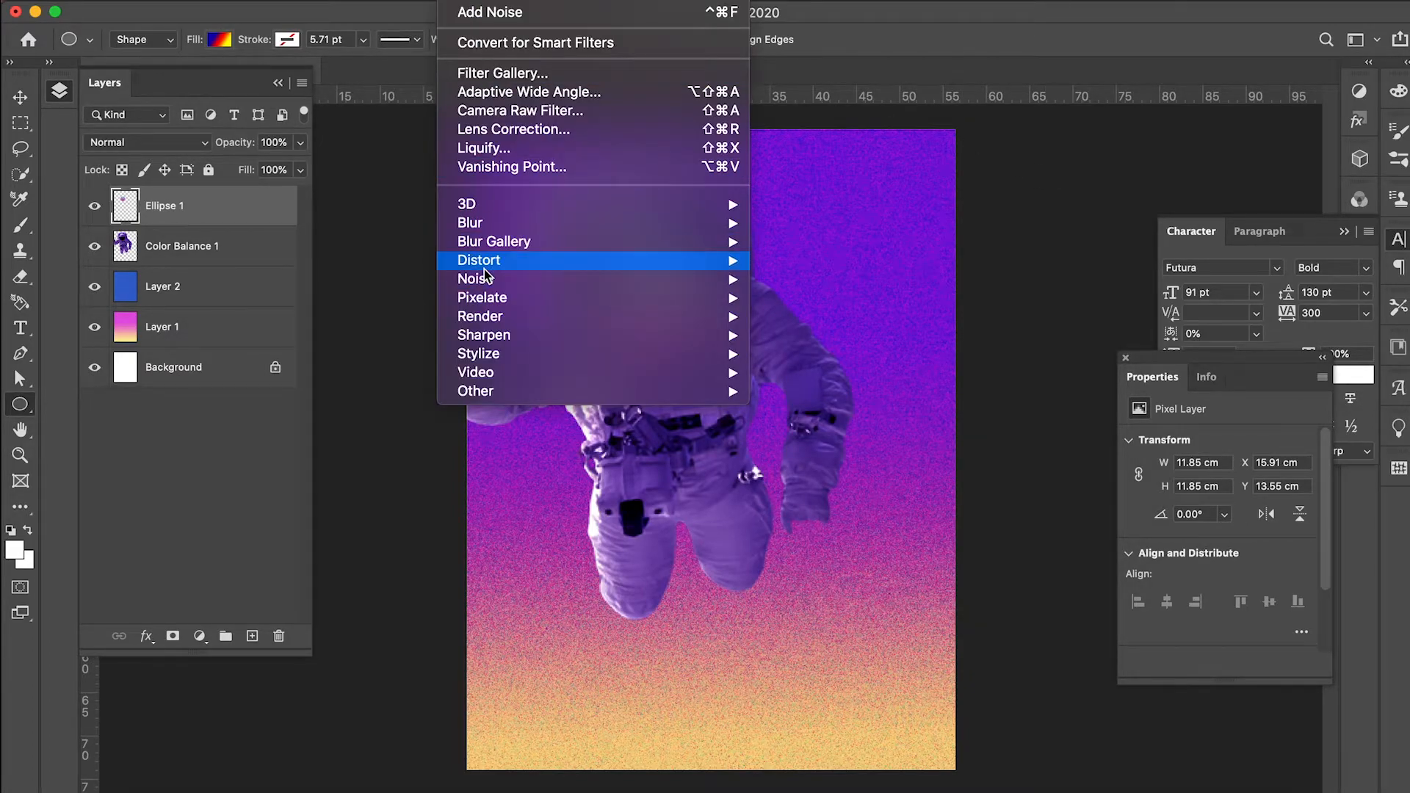
mouse_move(485, 300)
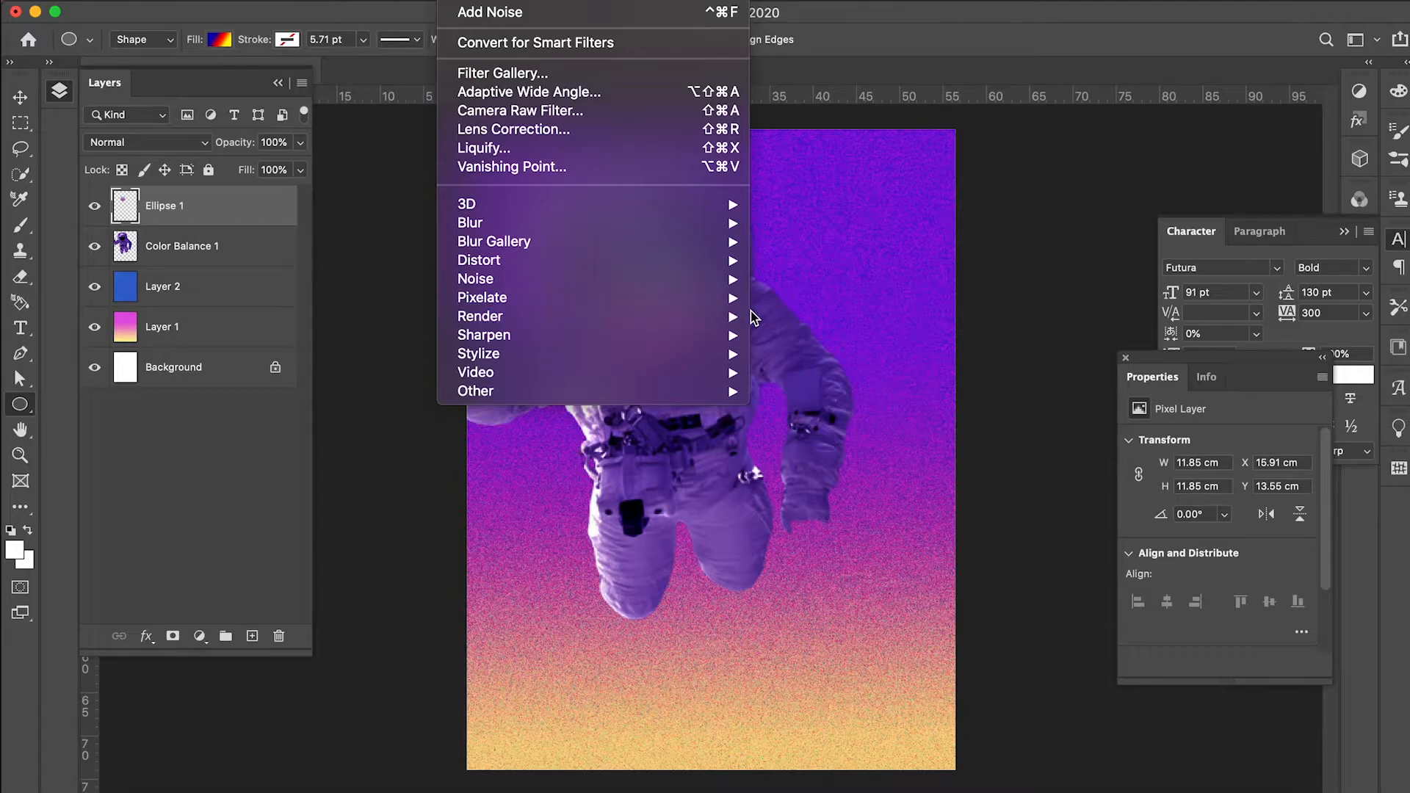
left_click(791, 317)
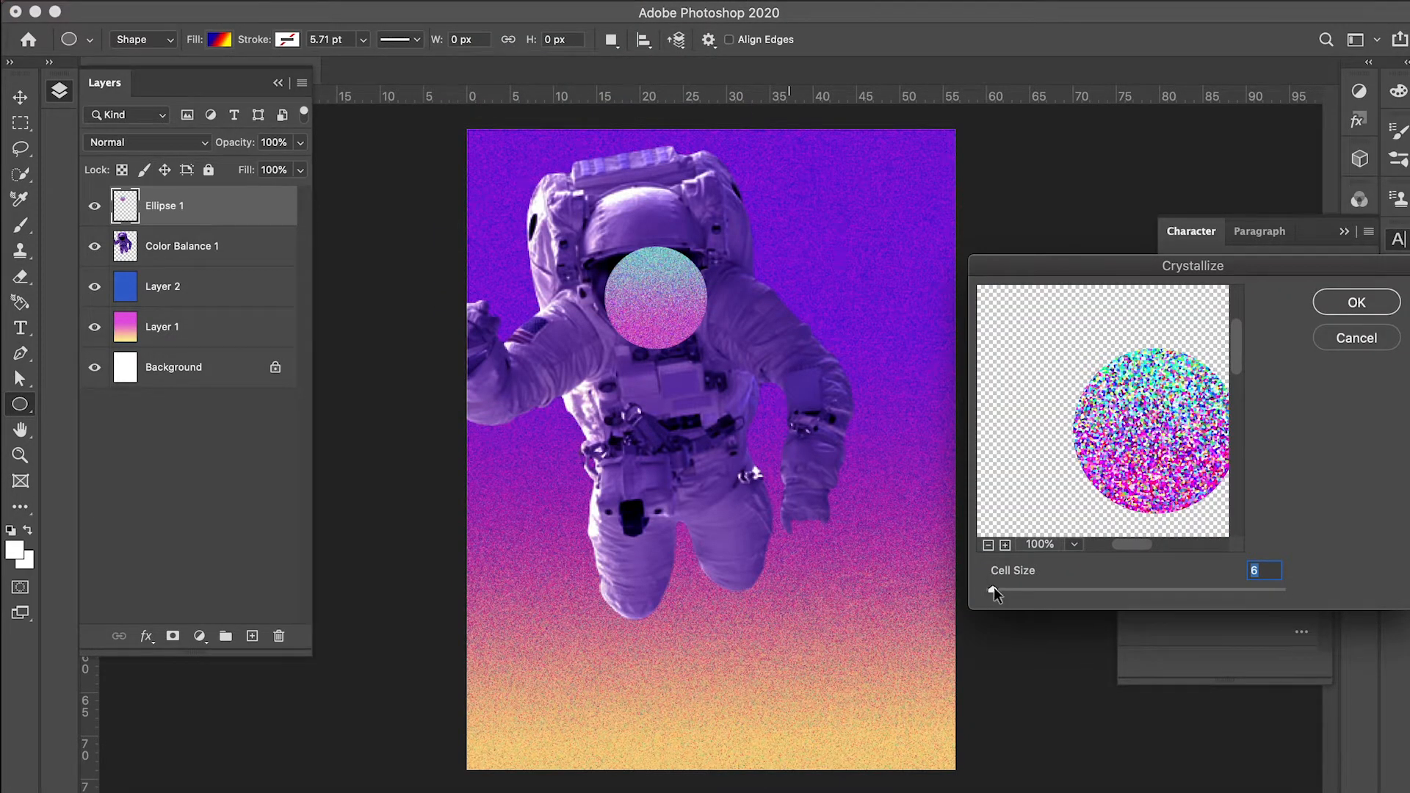
left_click_drag(997, 591, 998, 590)
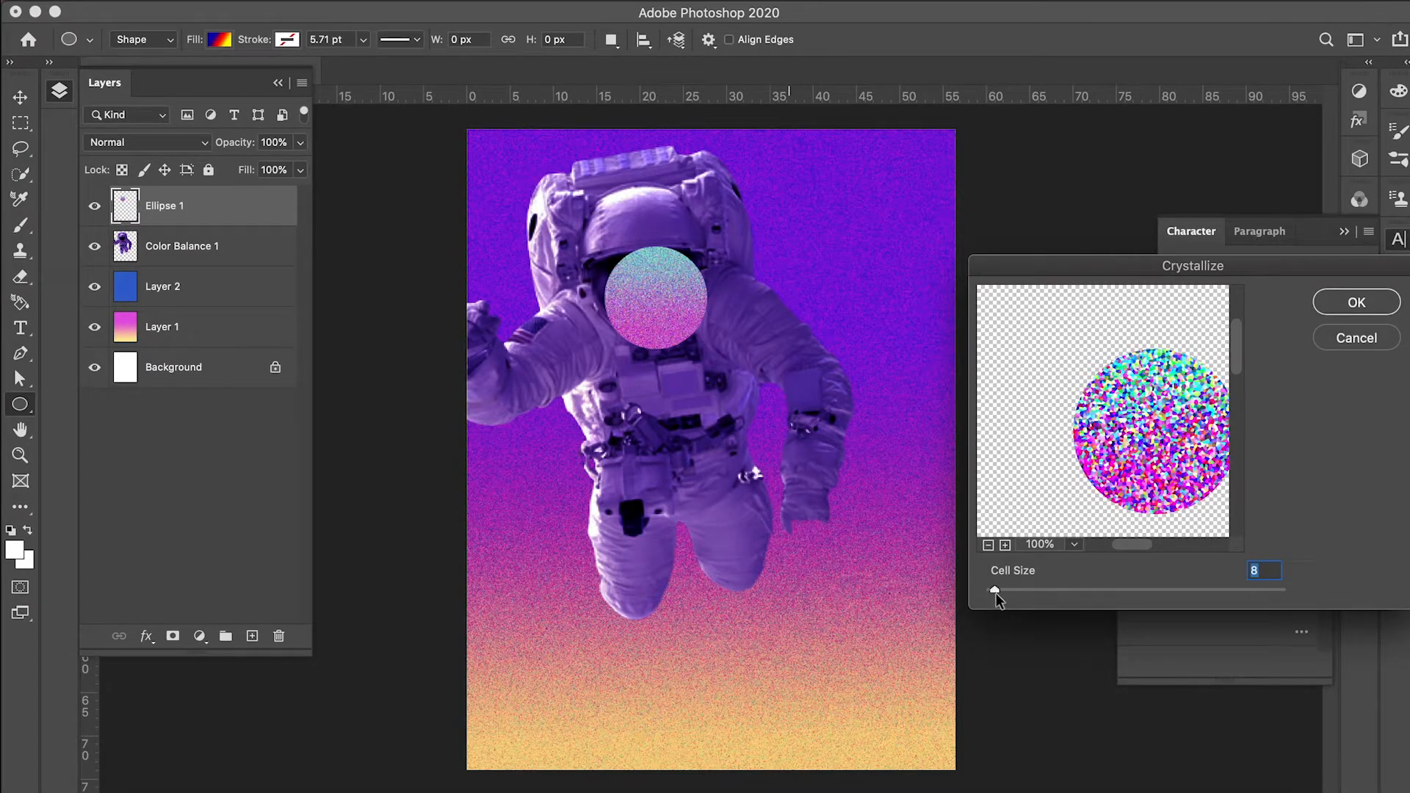
mouse_move(994, 591)
left_mouse_down()
mouse_move(1020, 592)
mouse_move(991, 592)
left_mouse_up()
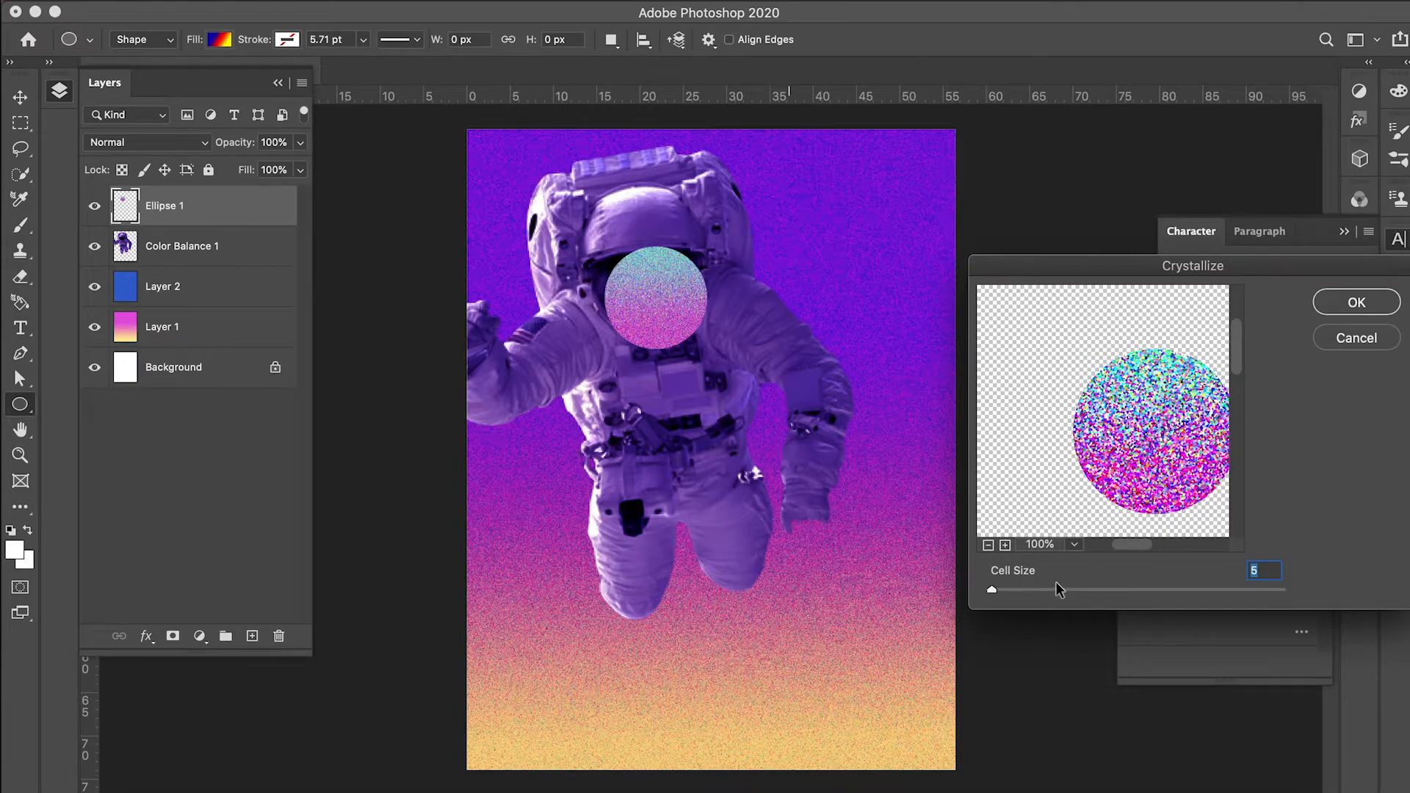
left_click(1358, 304)
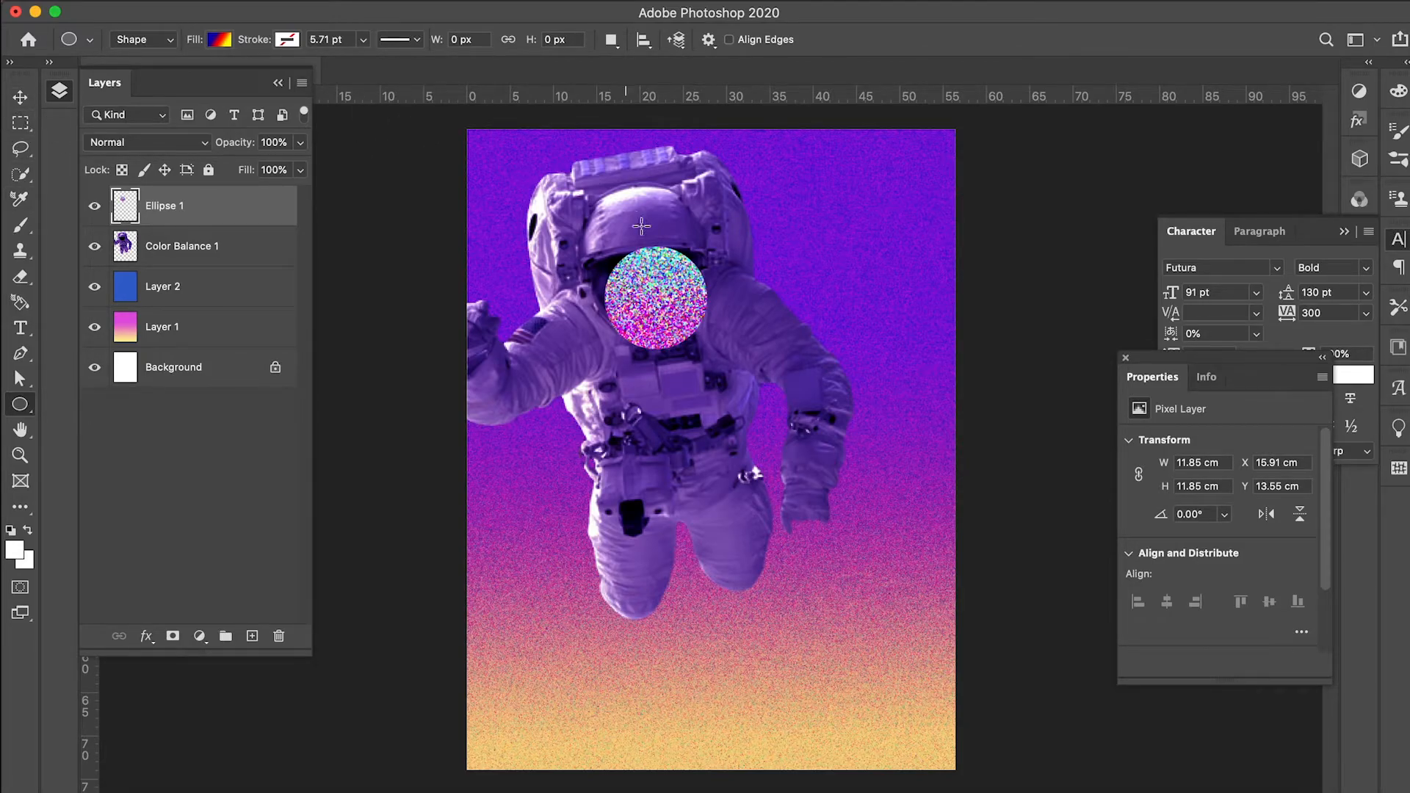
- Center the circle on the helmet visor and scale it down to about 11.5 cm wide, then commit the transformation
key("ctrl+t")
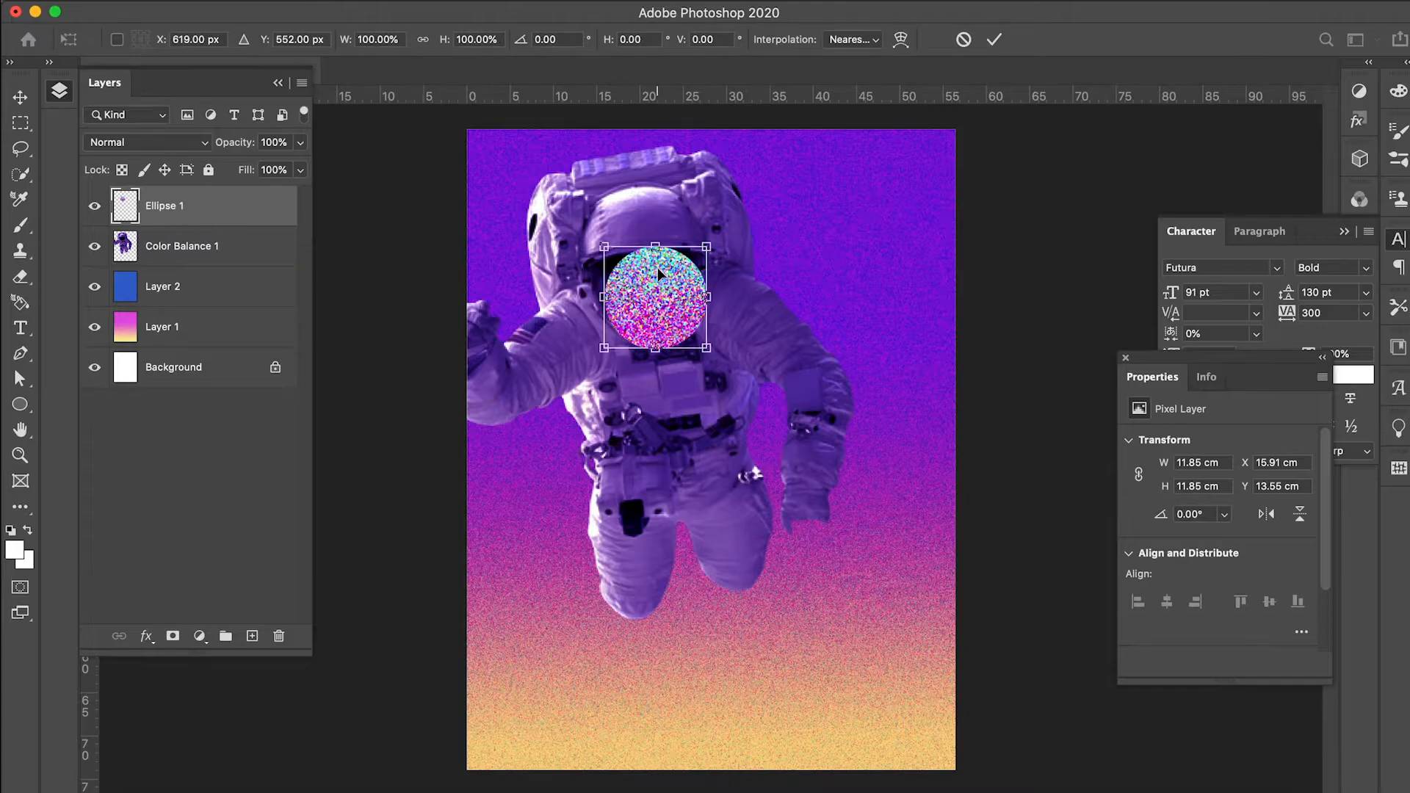
left_click_drag(659, 272, 647, 291)
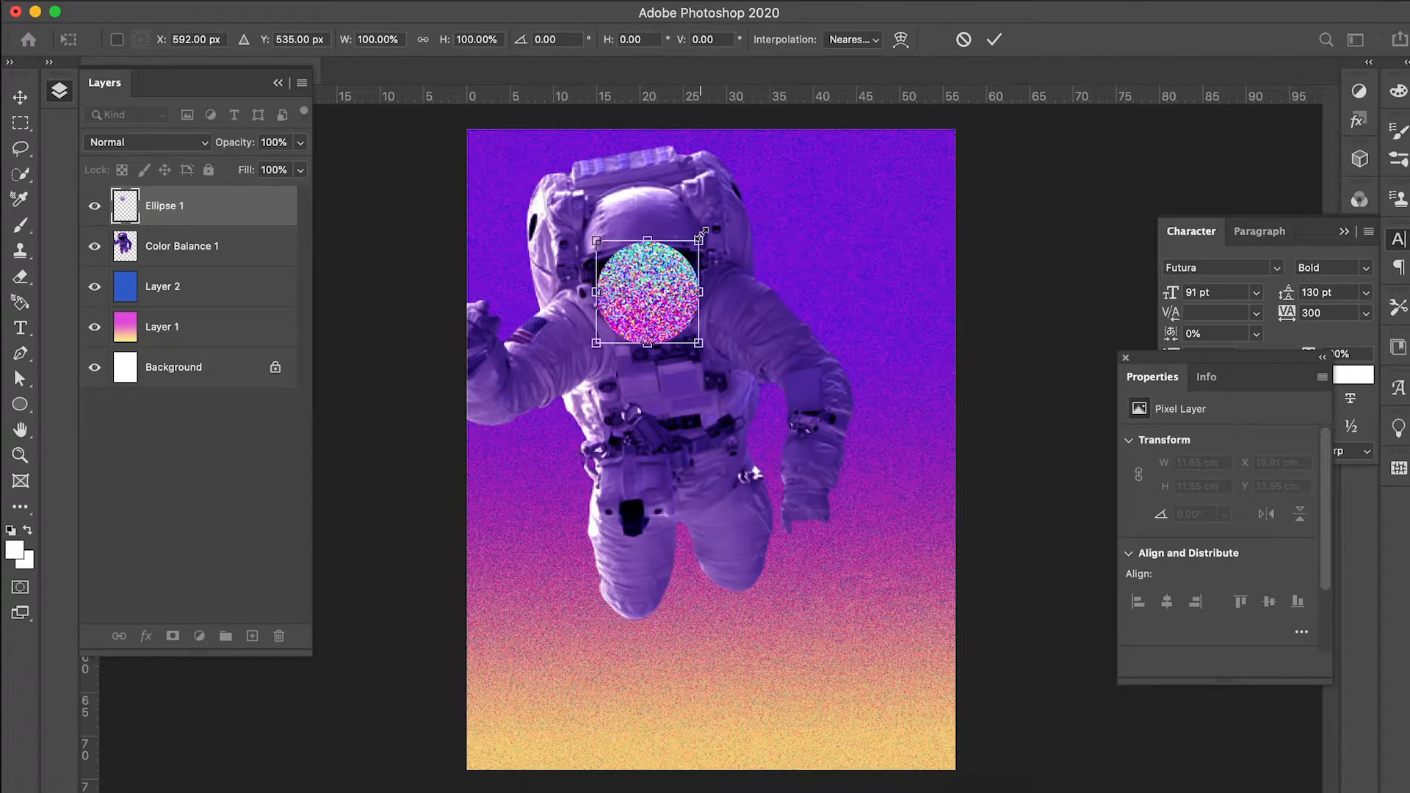
left_click_drag(700, 232, 698, 237)
key("Return")
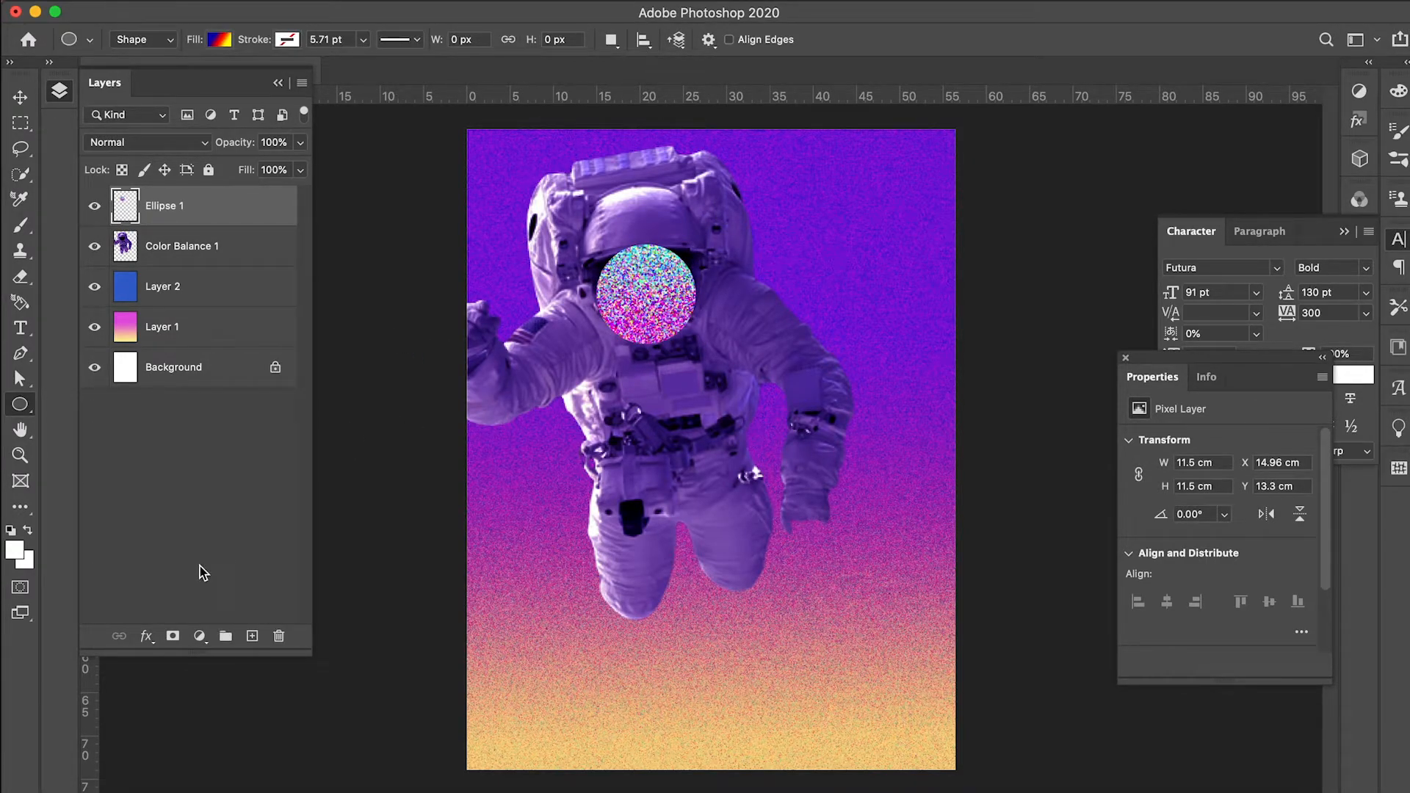
- Add a new layer above the visor circle and switch to the Mixer Brush tool
left_click(252, 636)
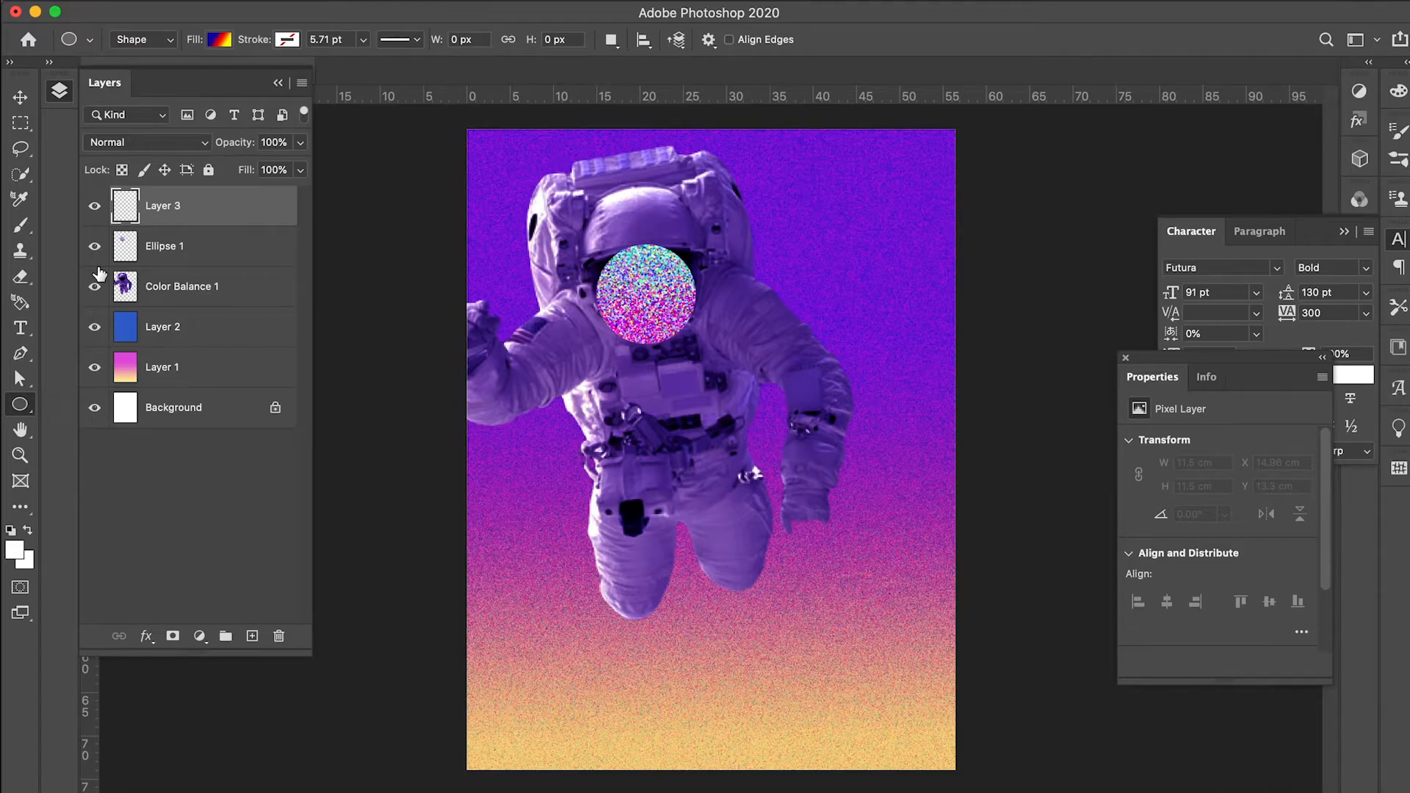
left_click(28, 232)
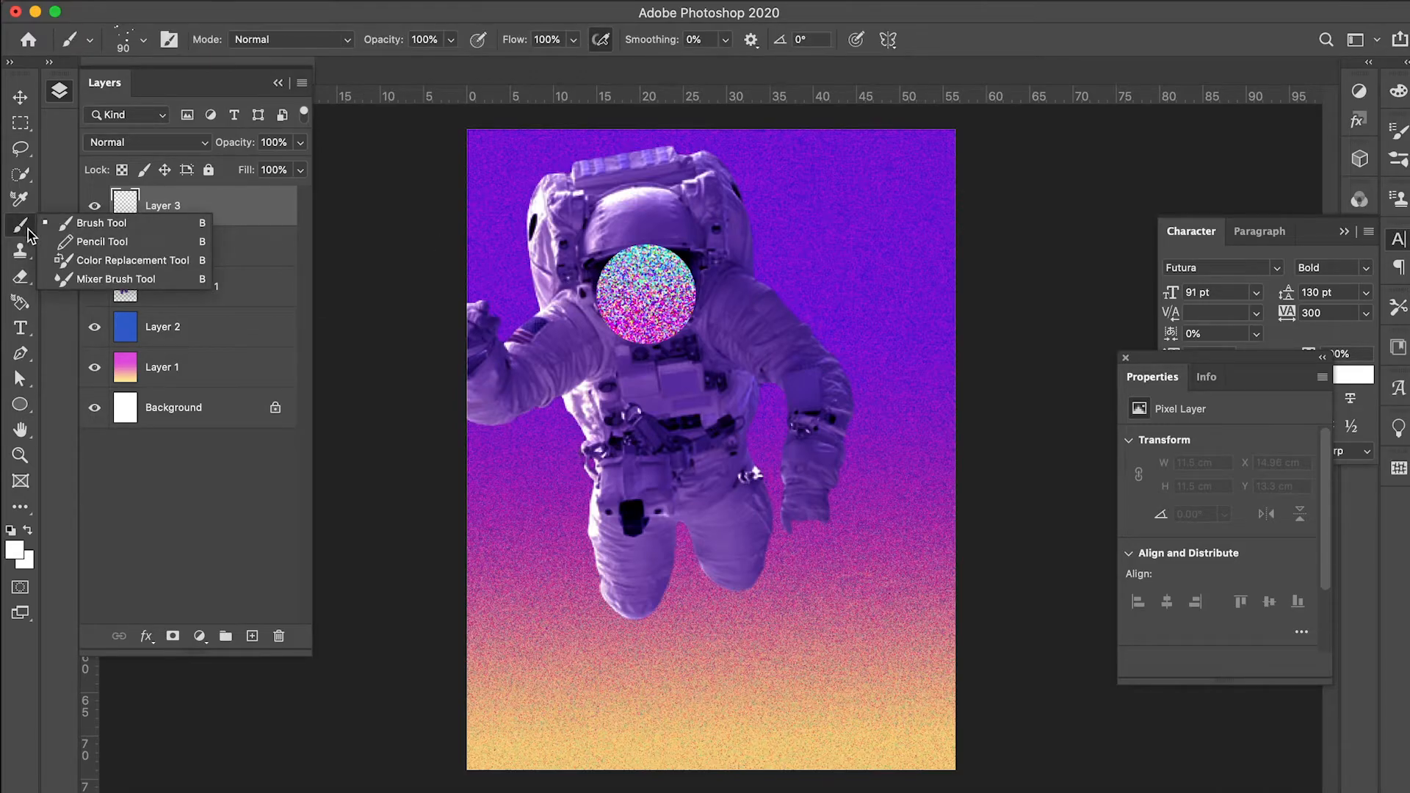
left_click_drag(28, 232, 88, 279)
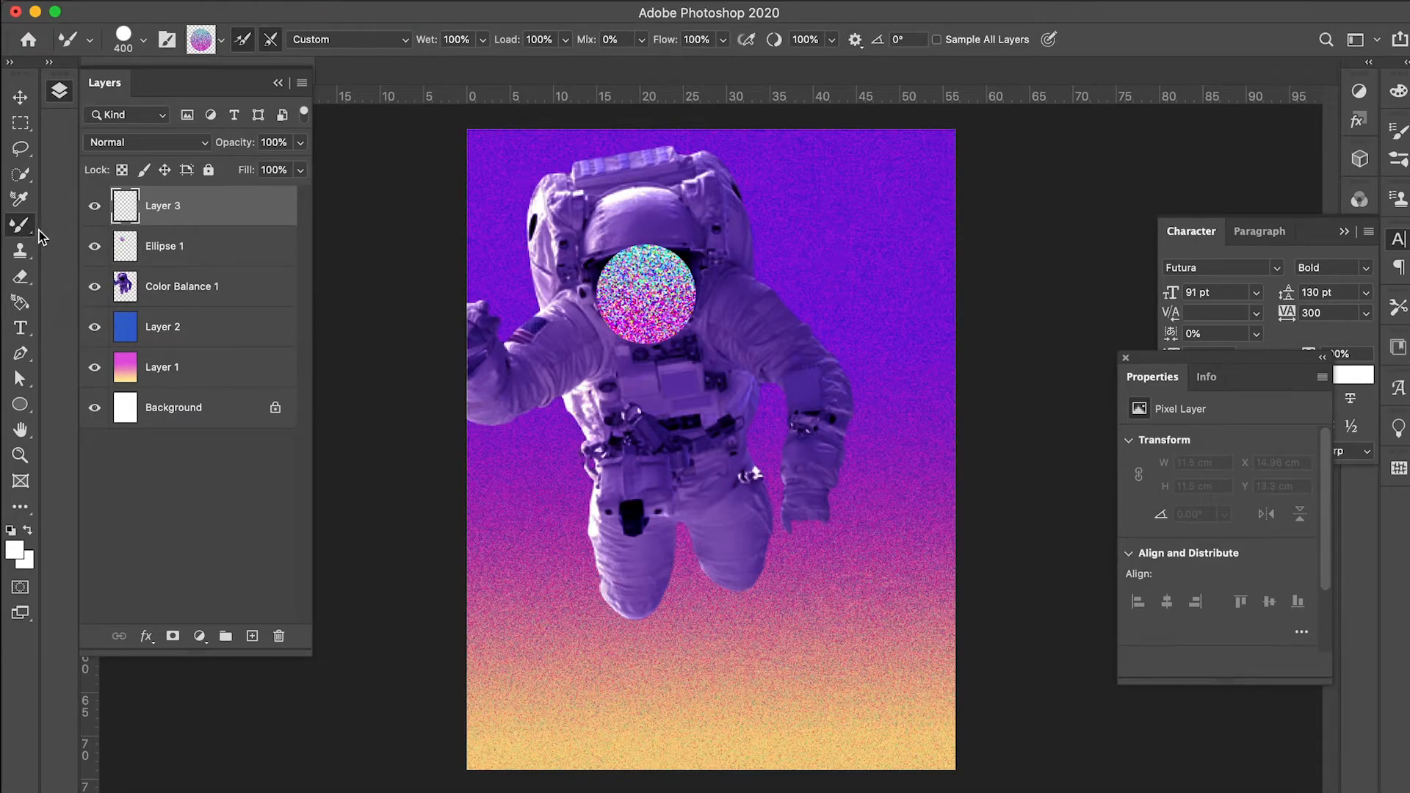
- Clean the Mixer Brush and load it with the visor circle's colors from the Ellipse 1 layer at a 300 px size
left_click(223, 43)
left_click(229, 77)
left_click(213, 258)
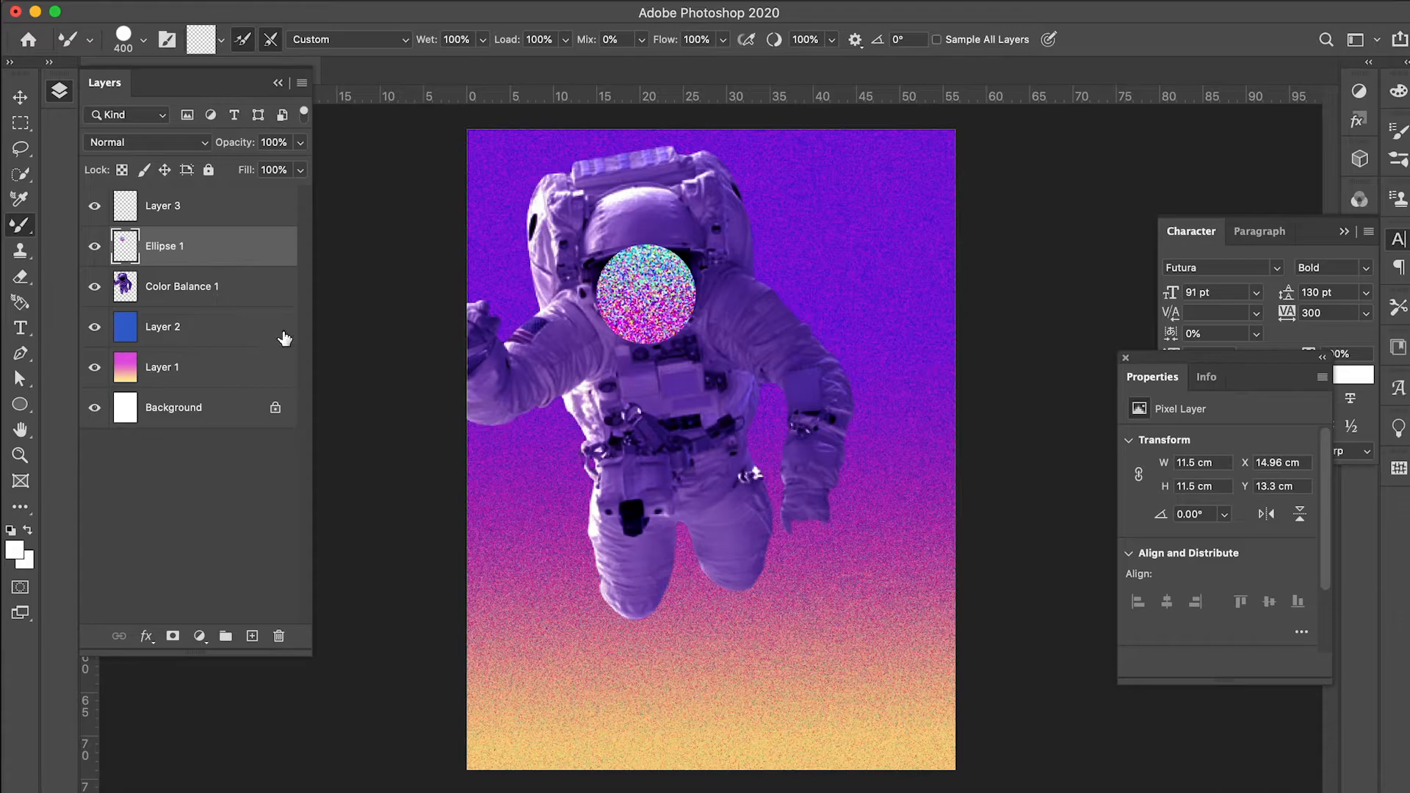
key("bracketleft")
key("bracketleft")
left_click(648, 297, "alt")
- Paint a 150 px curved stroke on Layer 3 from the astronaut's lower hand past the canvas edge, and move the layer below the astronaut
left_click(217, 205)
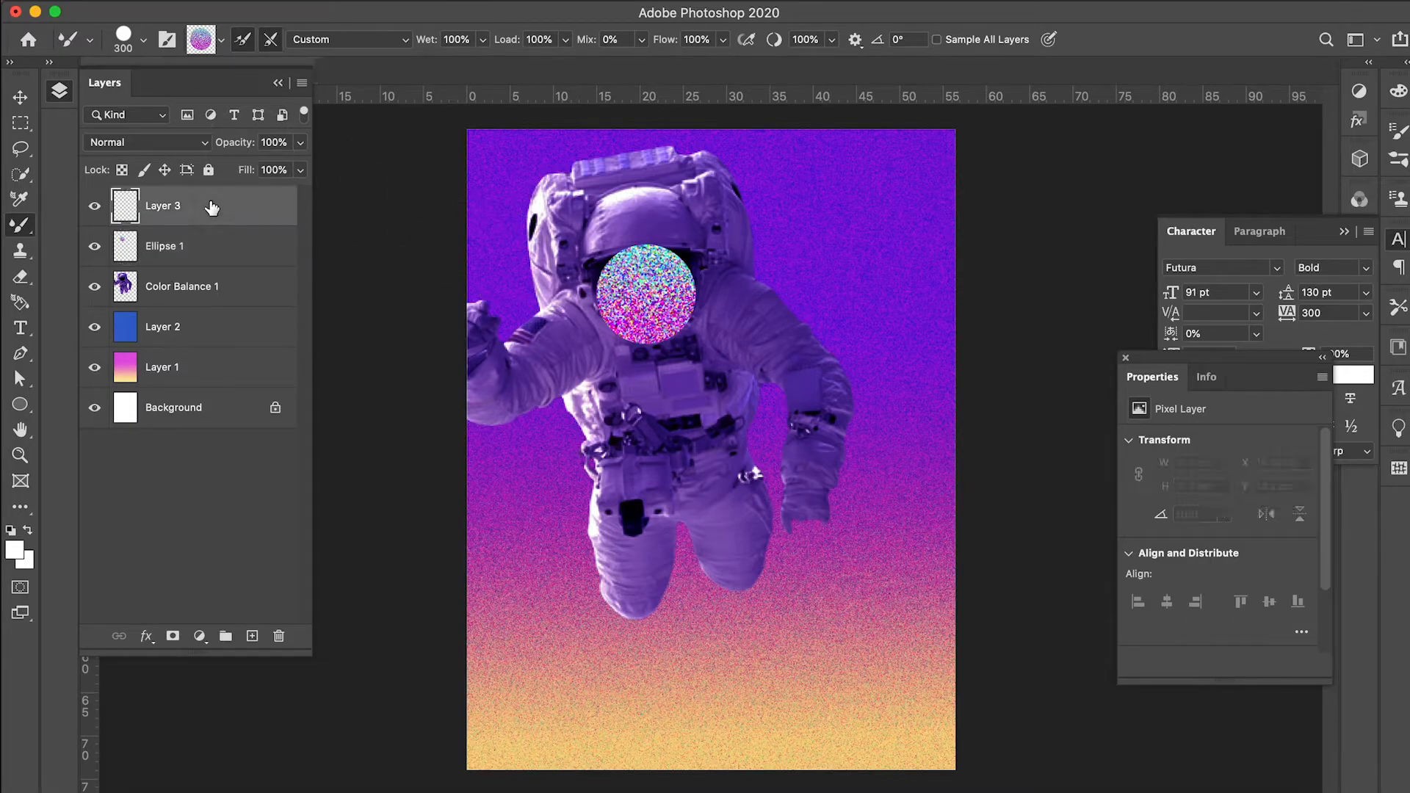
key("bracketleft")
key("bracketleft")
key("bracketleft")
key("bracketleft")
mouse_move(806, 532)
left_mouse_down()
mouse_move(823, 608)
mouse_move(885, 639)
left_mouse_up()
left_click_drag(948, 602, 990, 499)
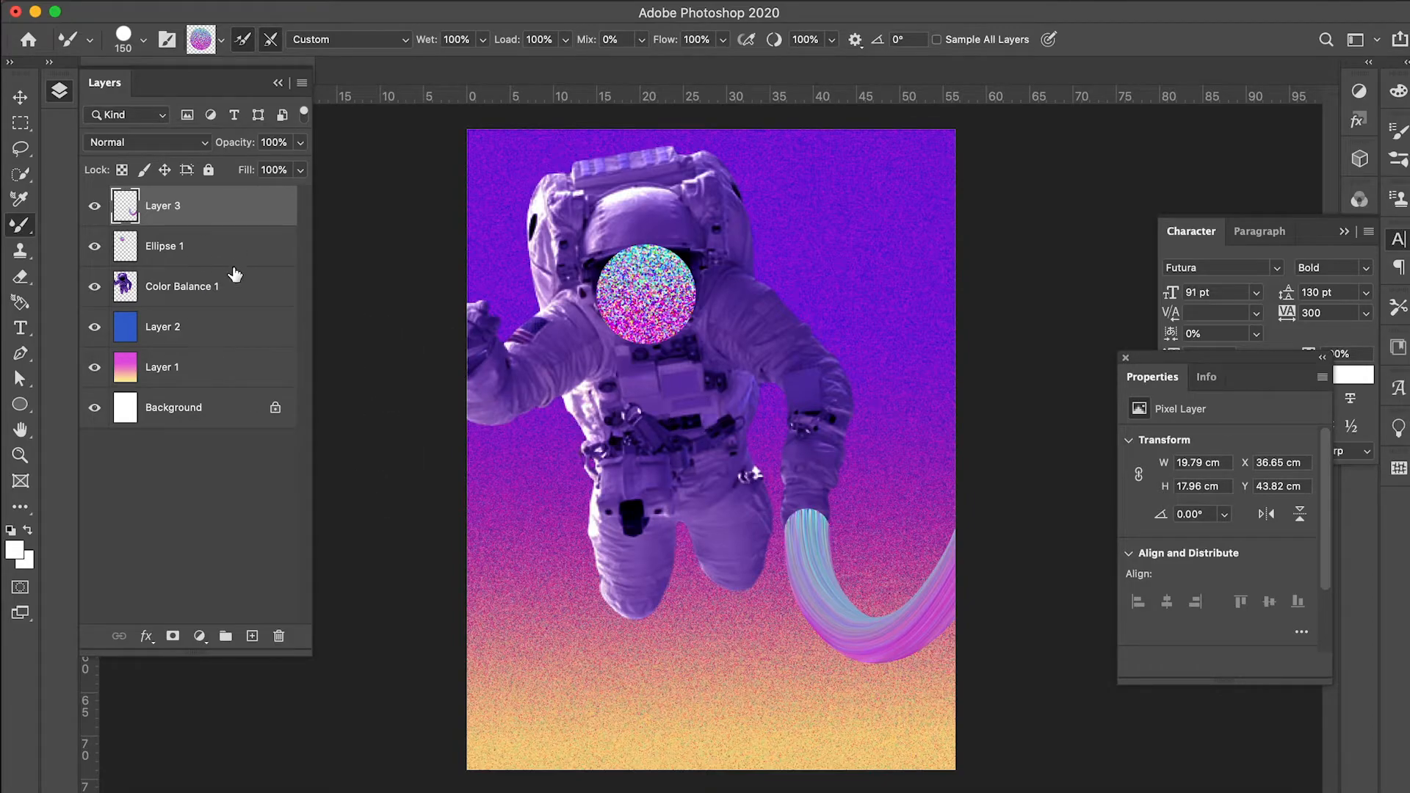
left_click_drag(221, 217, 220, 298)
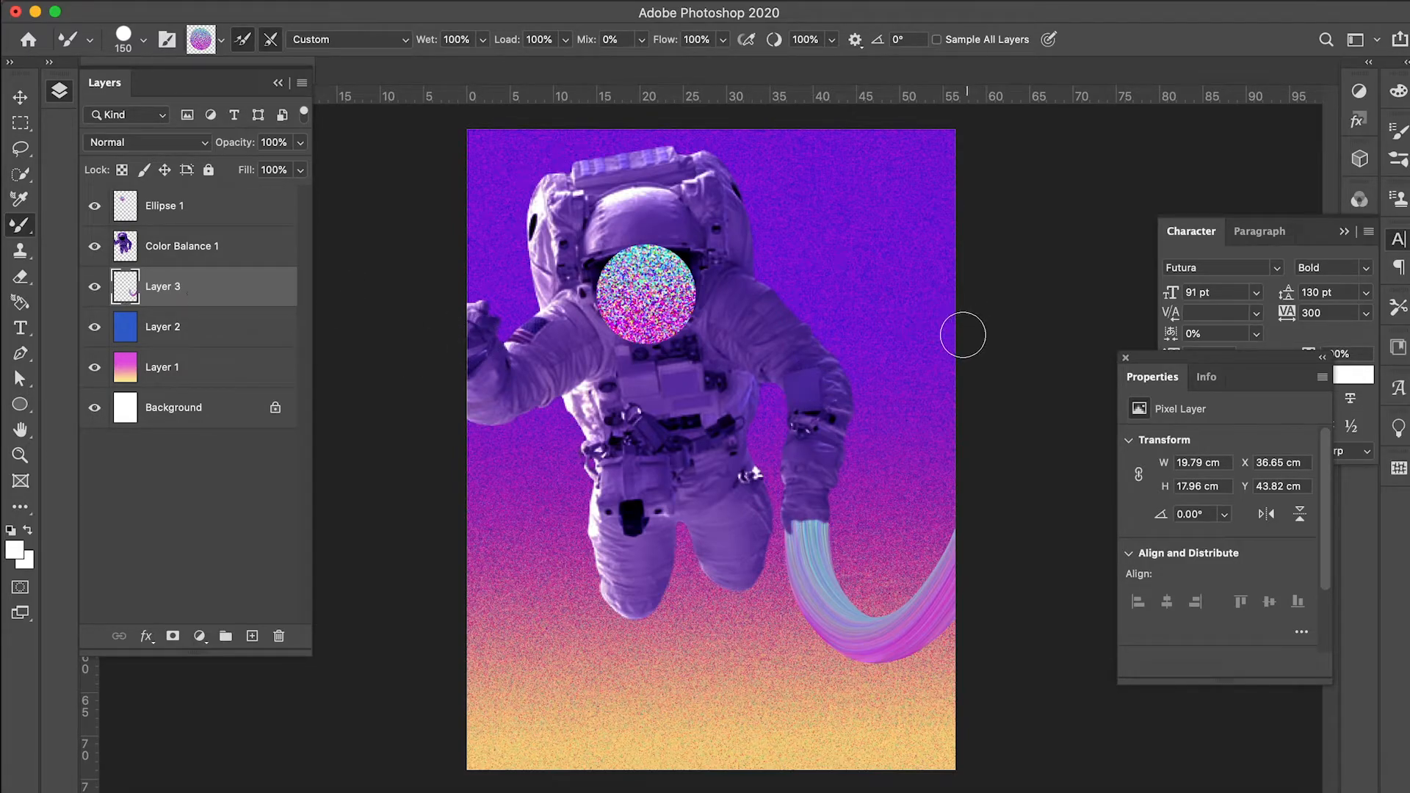
- Try a 300 px stroke behind the astronaut's shoulder, undo it, and set the brush size to 400 px
key("bracketright")
key("bracketright")
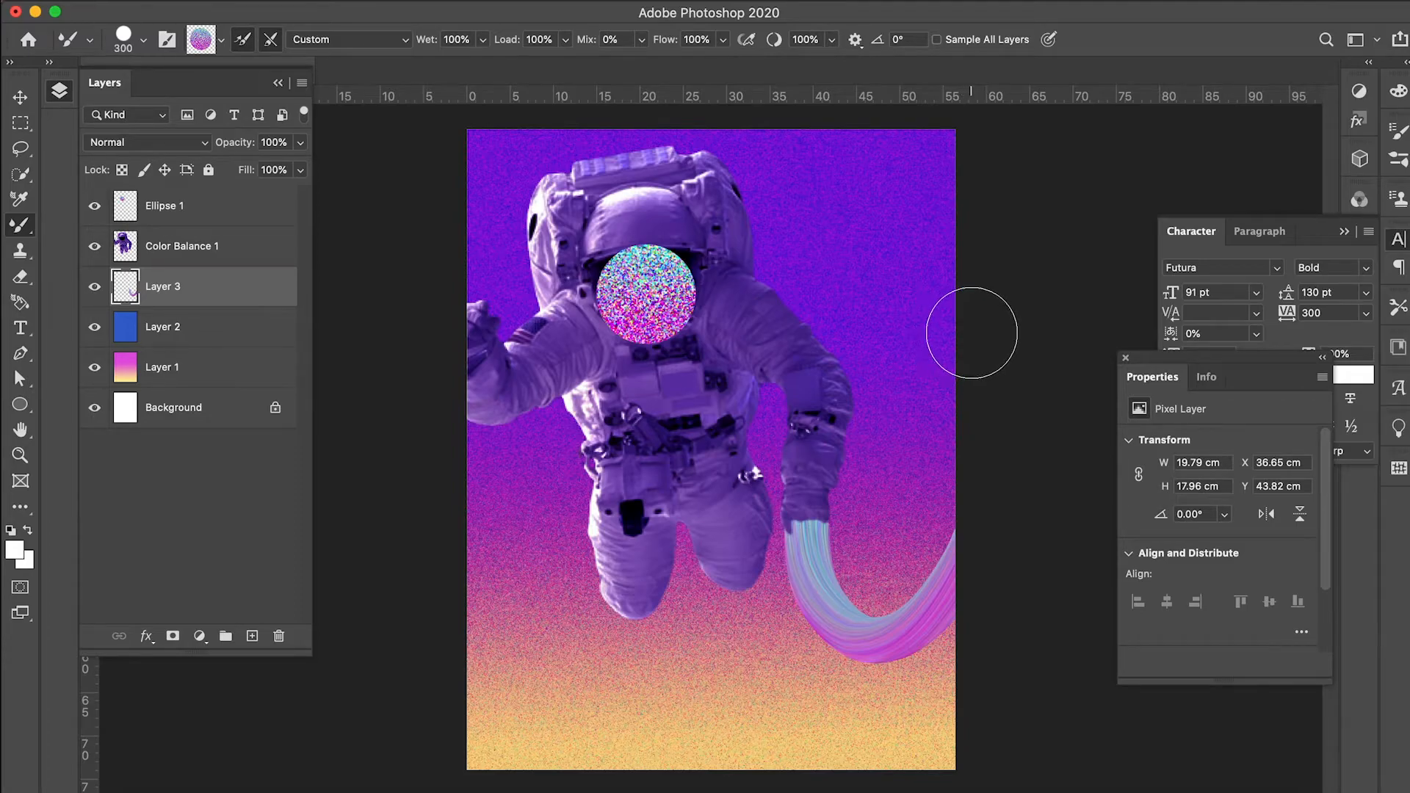
key("bracketright")
key("bracketright")
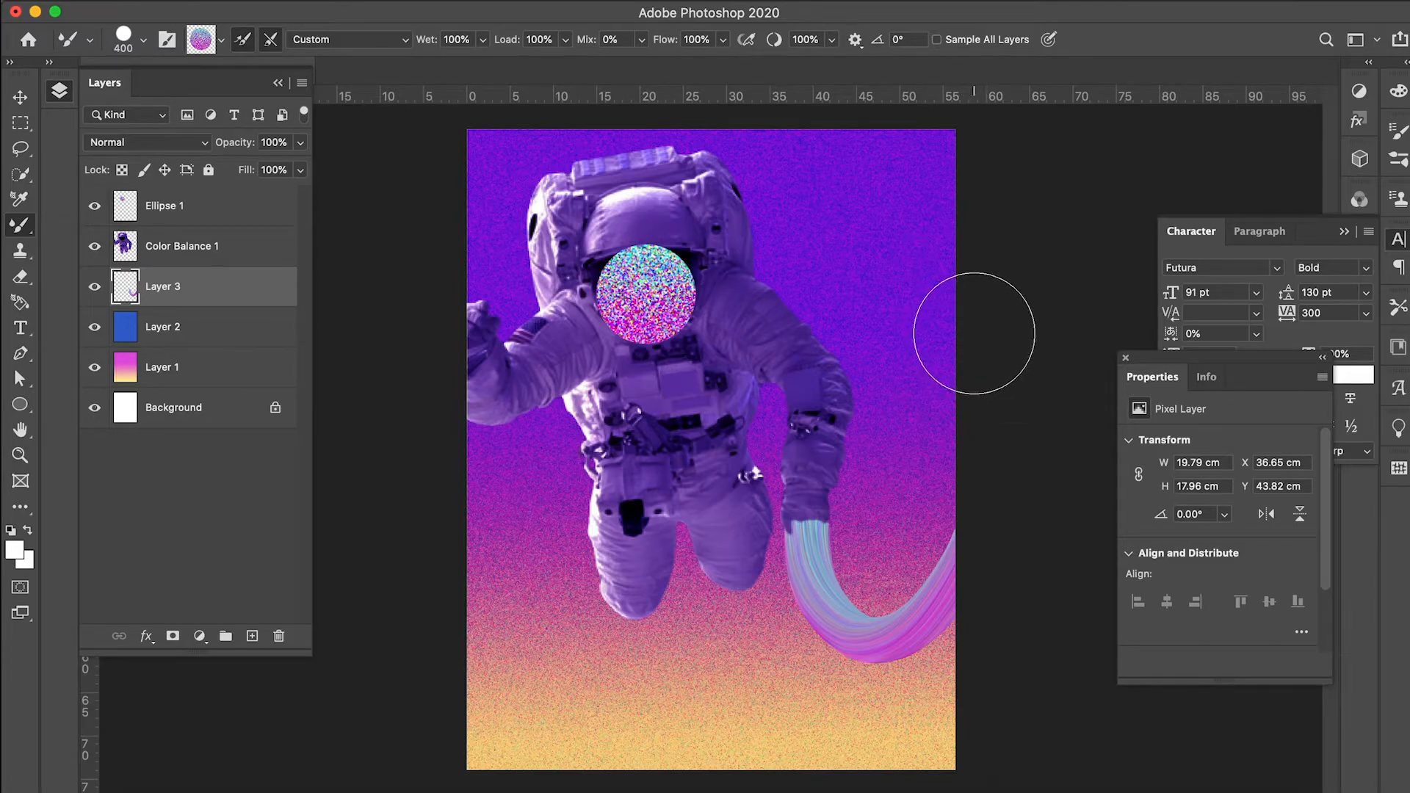
key("bracketleft")
mouse_move(976, 324)
left_mouse_down()
mouse_move(862, 179)
mouse_move(793, 194)
left_mouse_up()
key("ctrl+z")
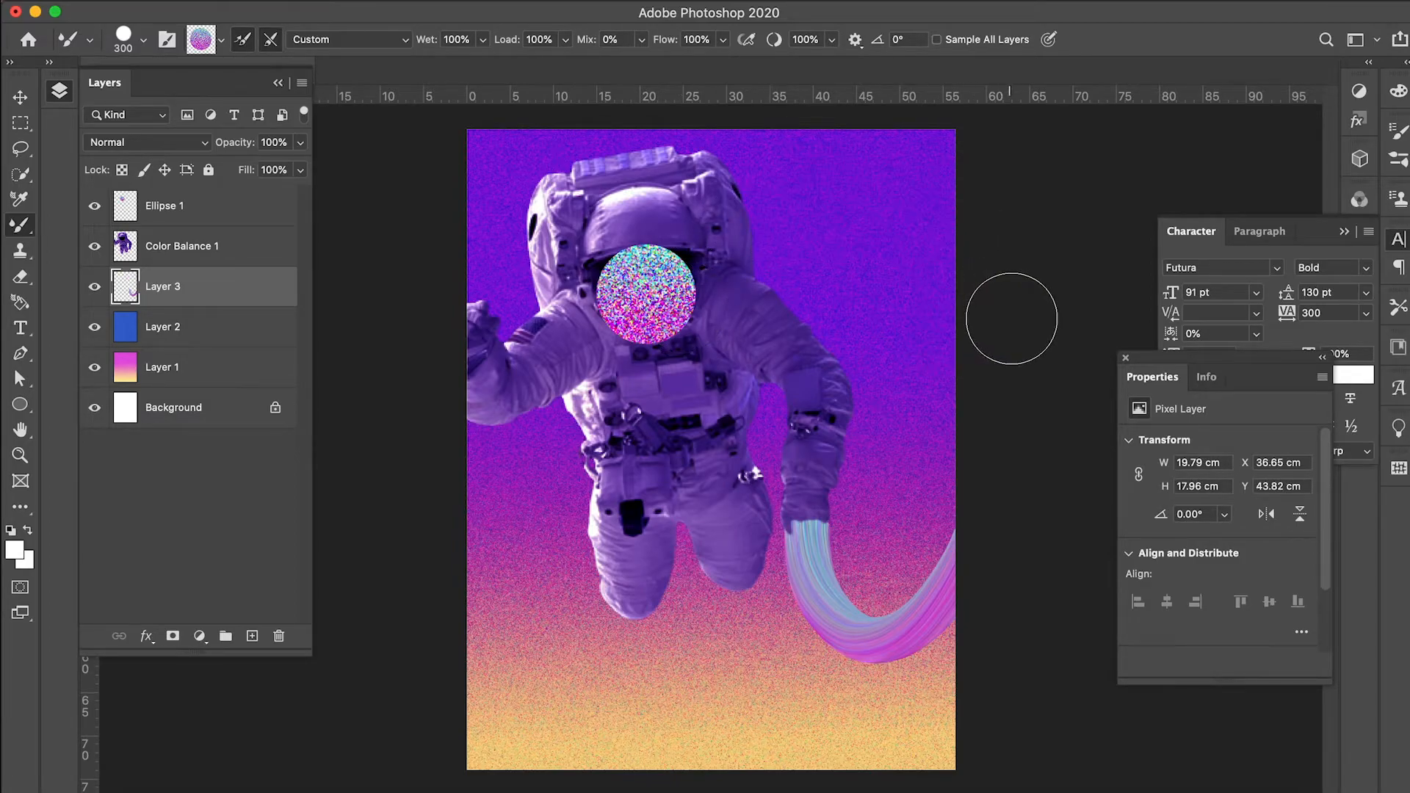
key("bracketright")
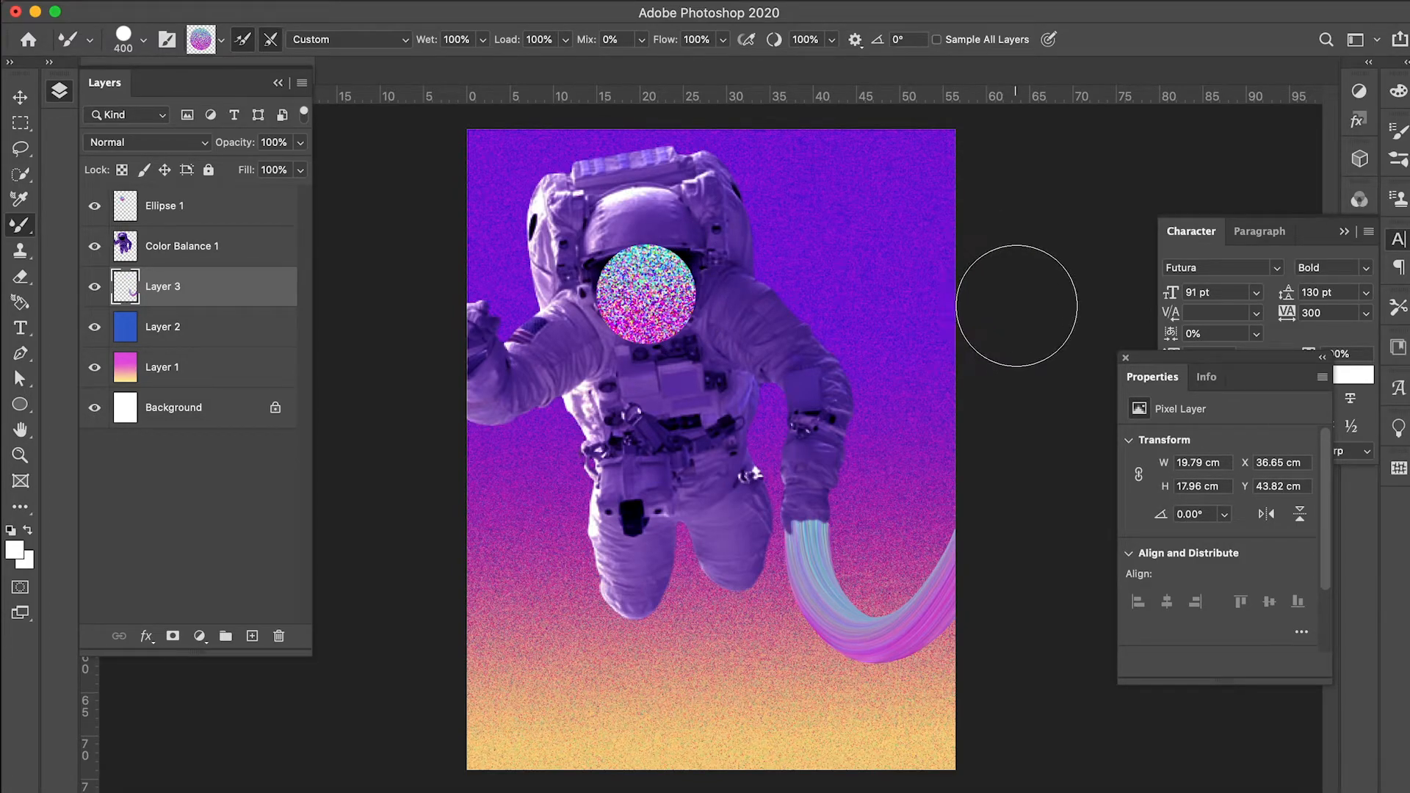
- Try a 400 px arching ribbon from the upper right edge behind the astronaut to the left edge, and undo it
mouse_move(988, 246)
left_mouse_down()
mouse_move(879, 195)
mouse_move(741, 243)
mouse_move(626, 457)
mouse_move(576, 495)
mouse_move(524, 504)
mouse_move(399, 455)
mouse_move(329, 350)
left_mouse_up()
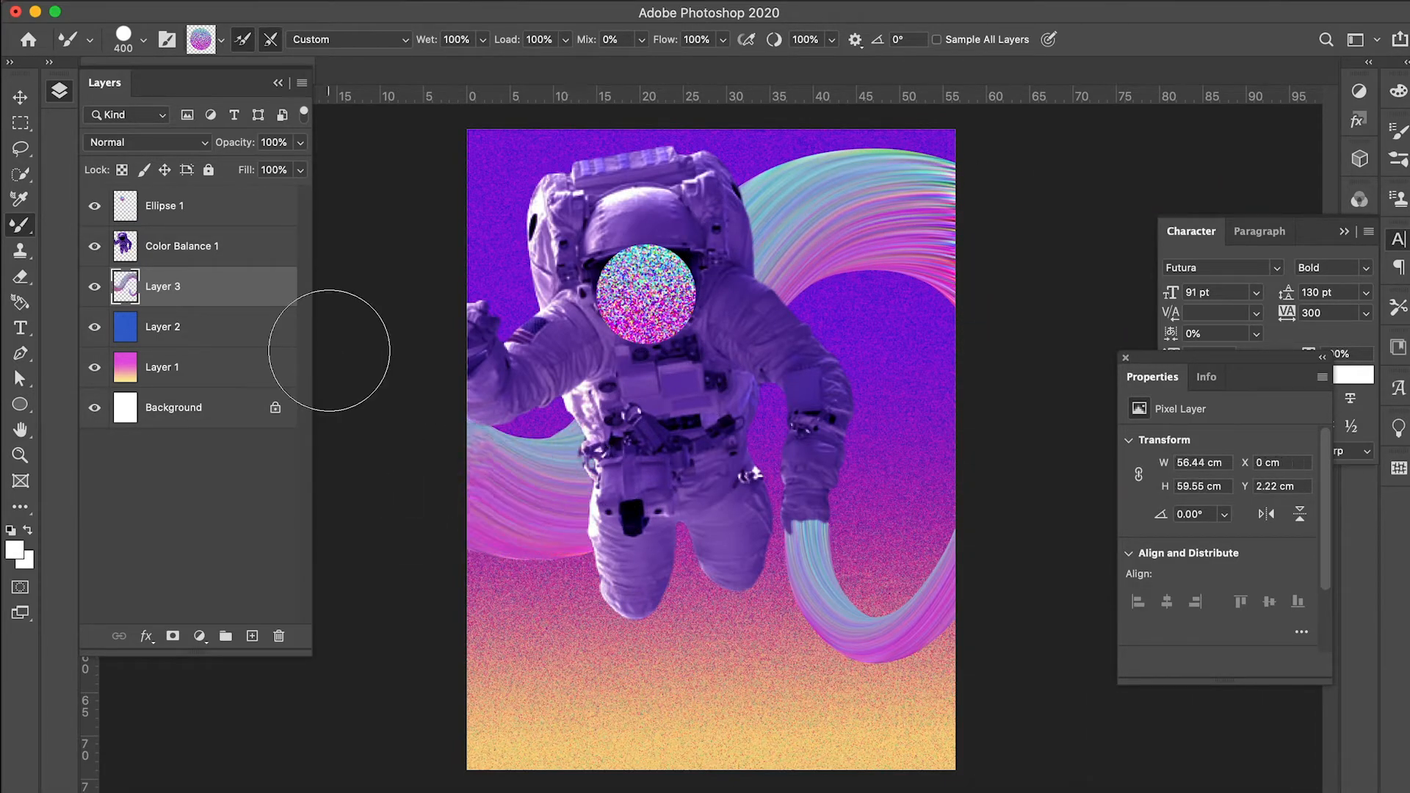
scroll(682, 508, "down", 3)
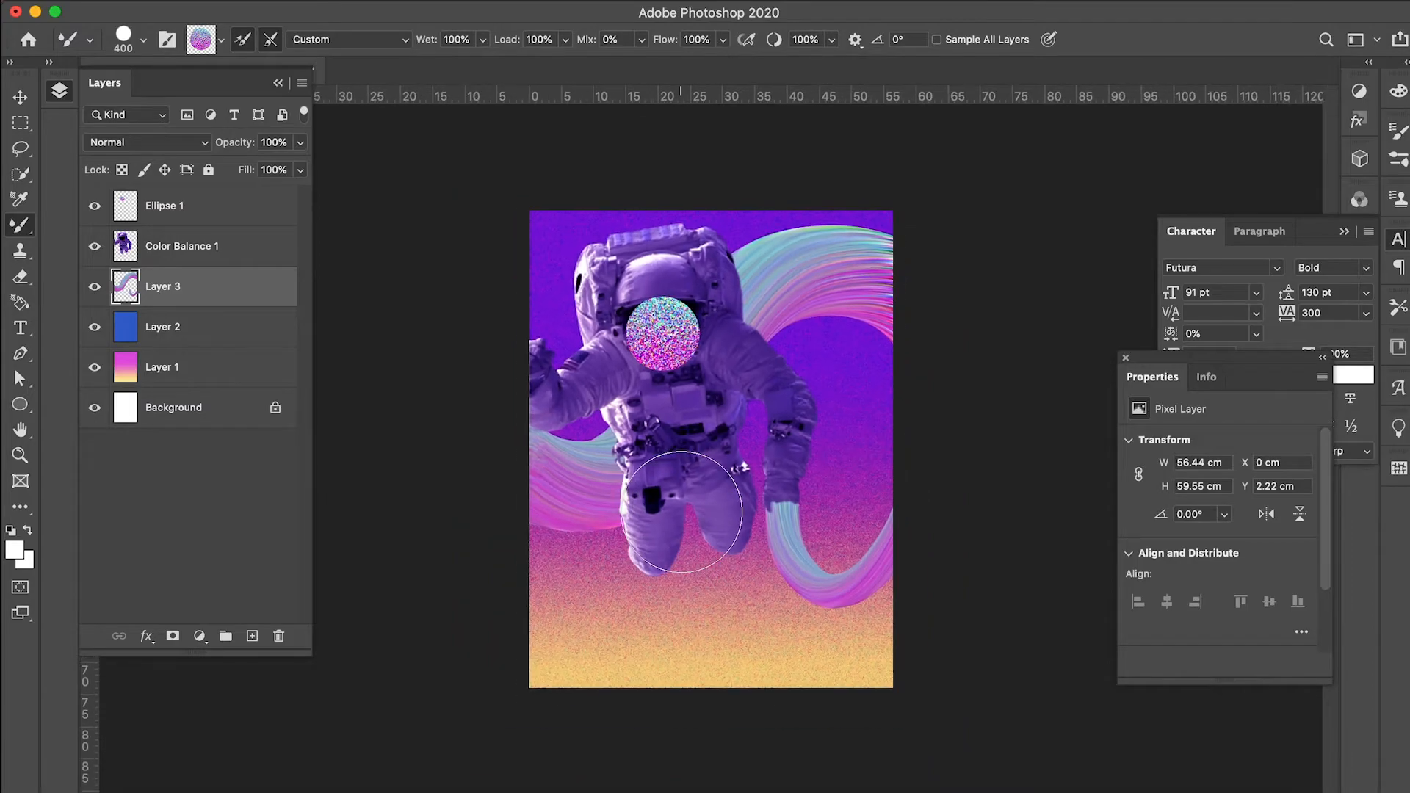
scroll(682, 510, "up", 1)
key("super+z")
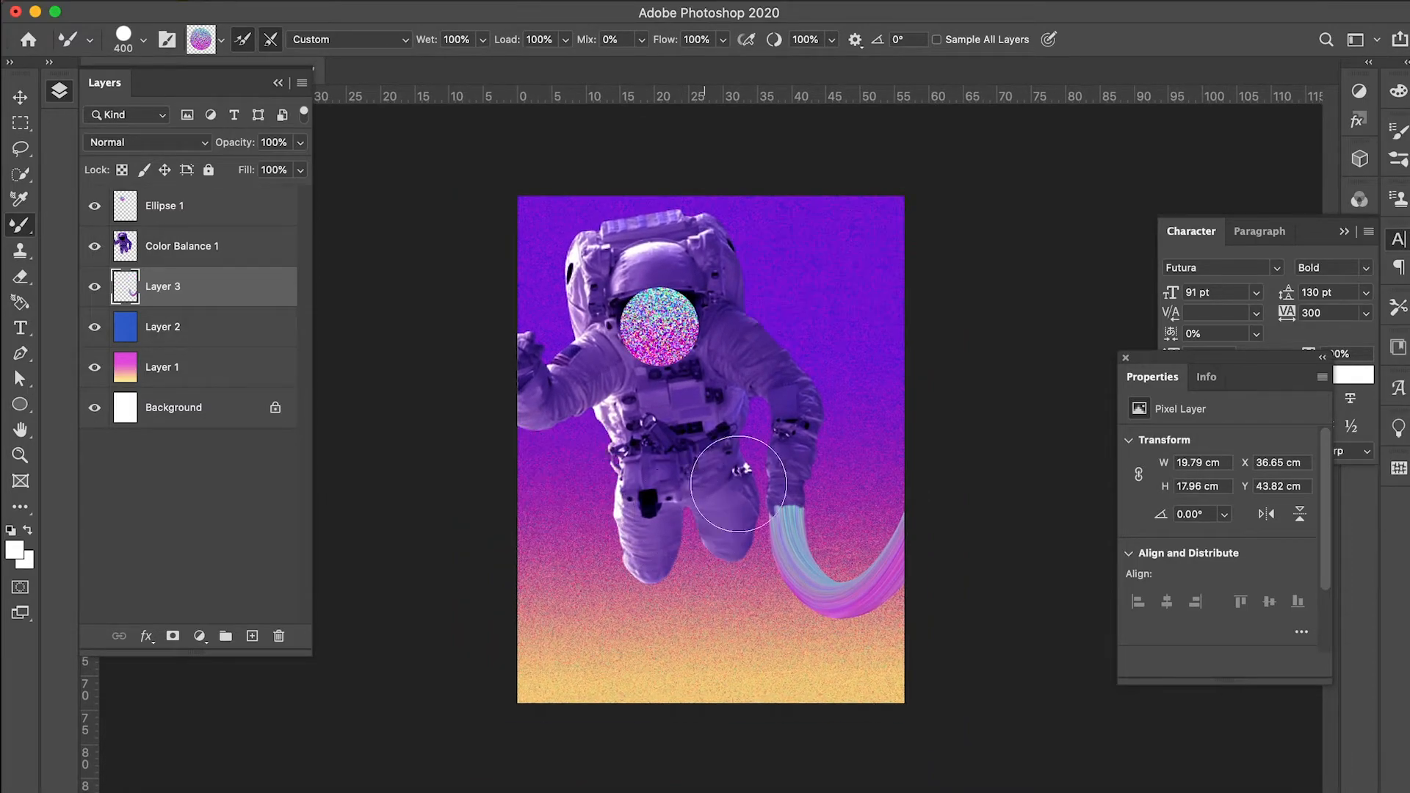
- Try a steeper looping ribbon from the upper right corner behind the astronaut to the lower left edge, and undo it
mouse_move(942, 255)
left_mouse_down()
mouse_move(851, 235)
mouse_move(658, 474)
mouse_move(553, 565)
mouse_move(441, 570)
mouse_move(356, 488)
left_mouse_up()
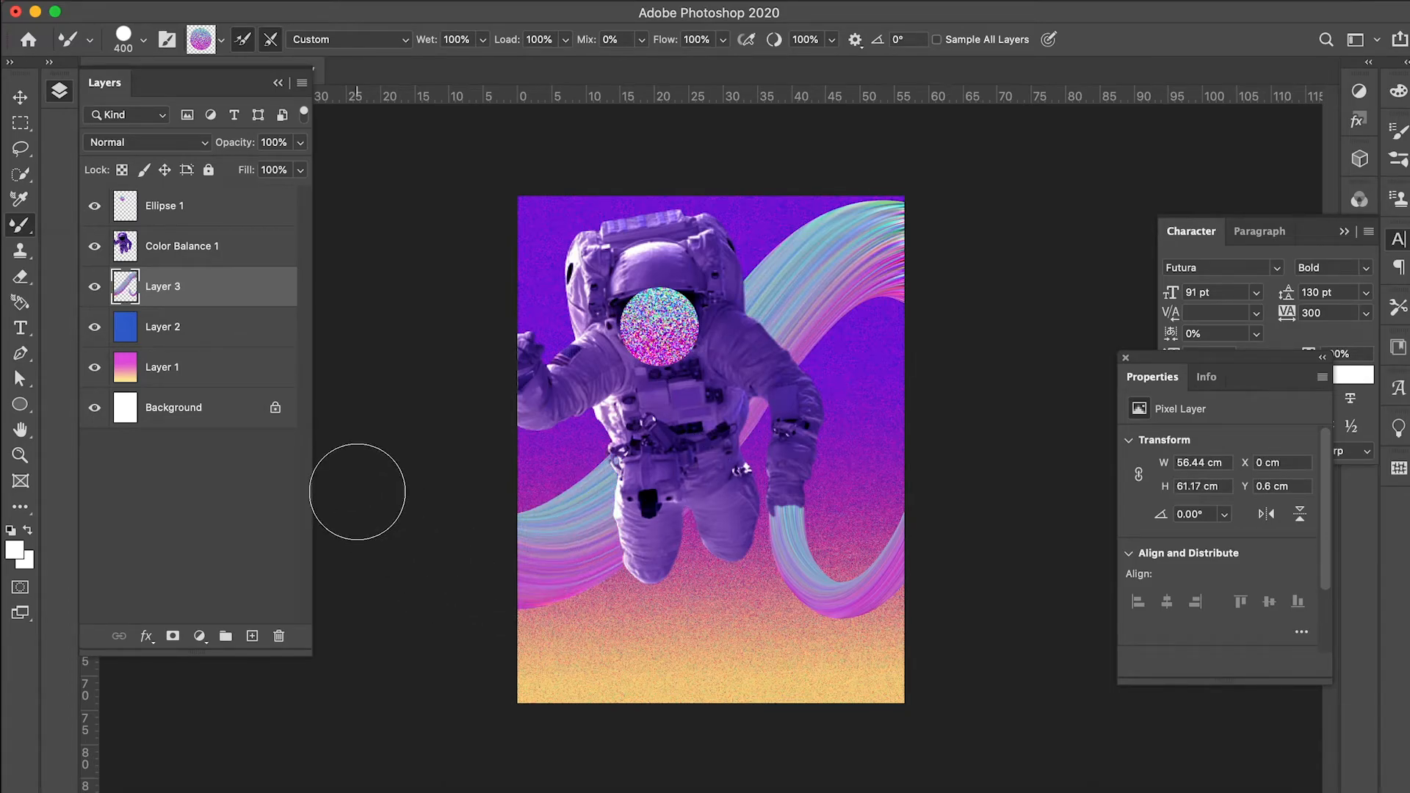
scroll(755, 503, "up", 3)
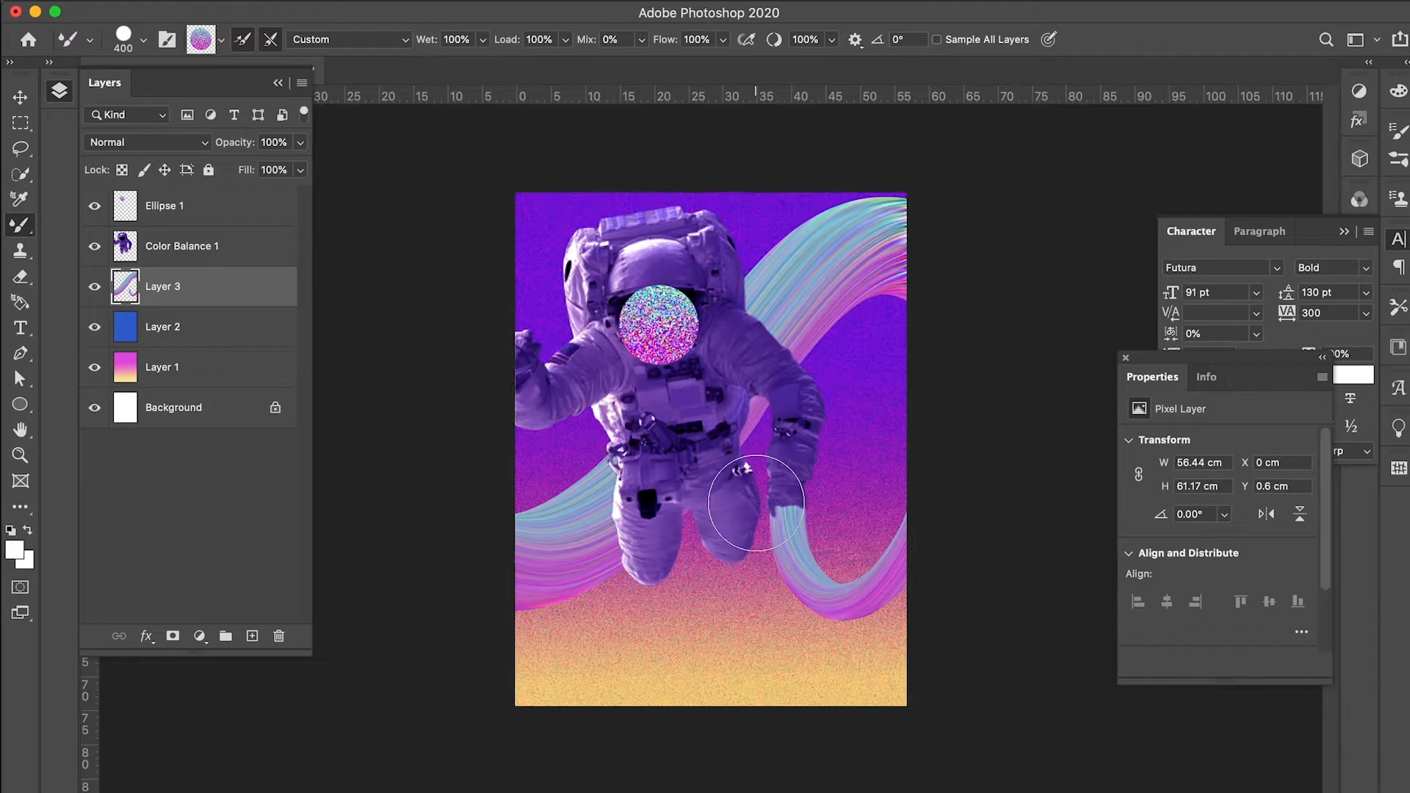
scroll(756, 503, "down", 3)
scroll(756, 503, "up", 2)
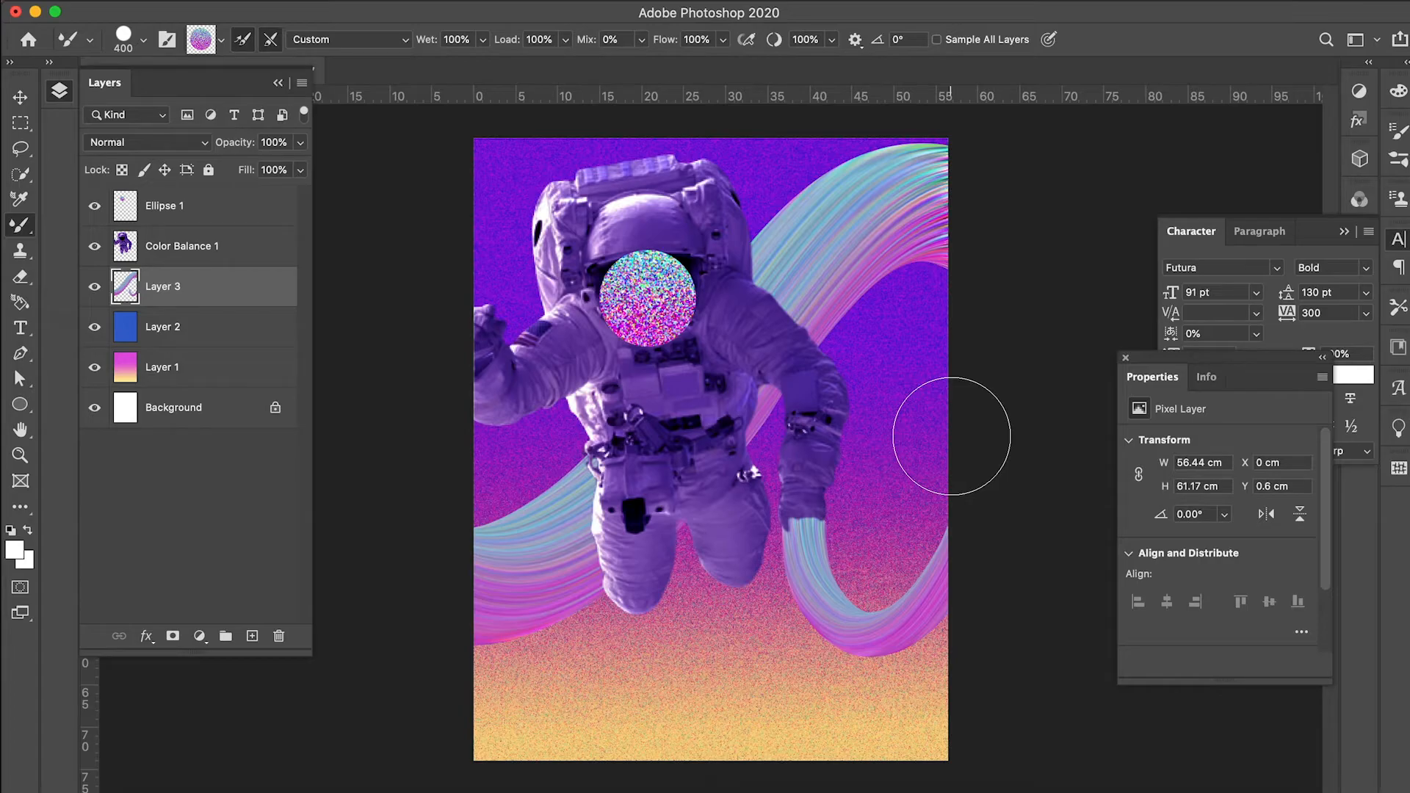
key("super+z")
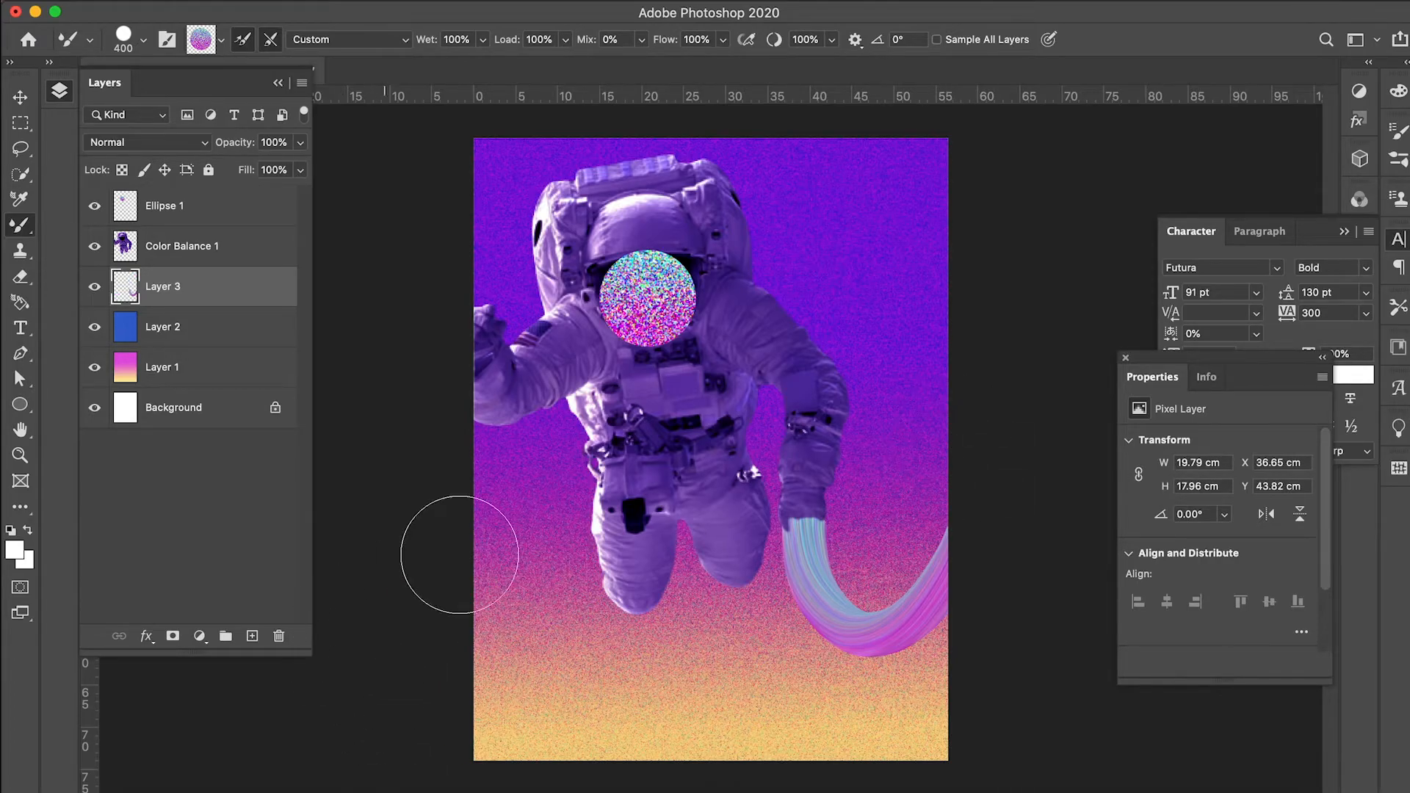
- Try painting the ribbon from the lower left edge up to the right edge, undo it, and keep Layer 3 below the astronaut
mouse_move(440, 564)
left_mouse_down()
mouse_move(474, 559)
mouse_move(637, 468)
mouse_move(789, 308)
mouse_move(899, 268)
mouse_move(1055, 259)
left_mouse_up()
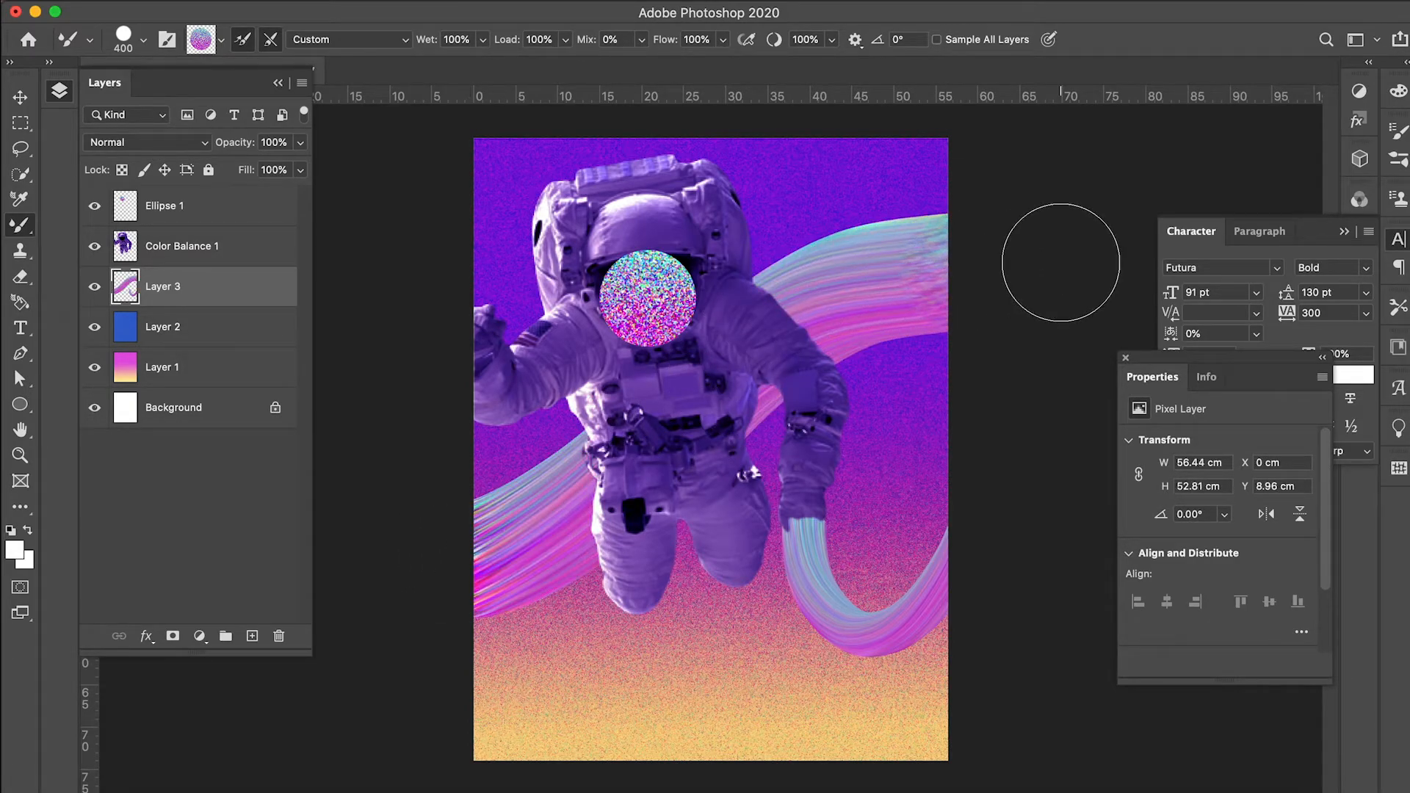
key("super+z")
key("super+shift+bracketright")
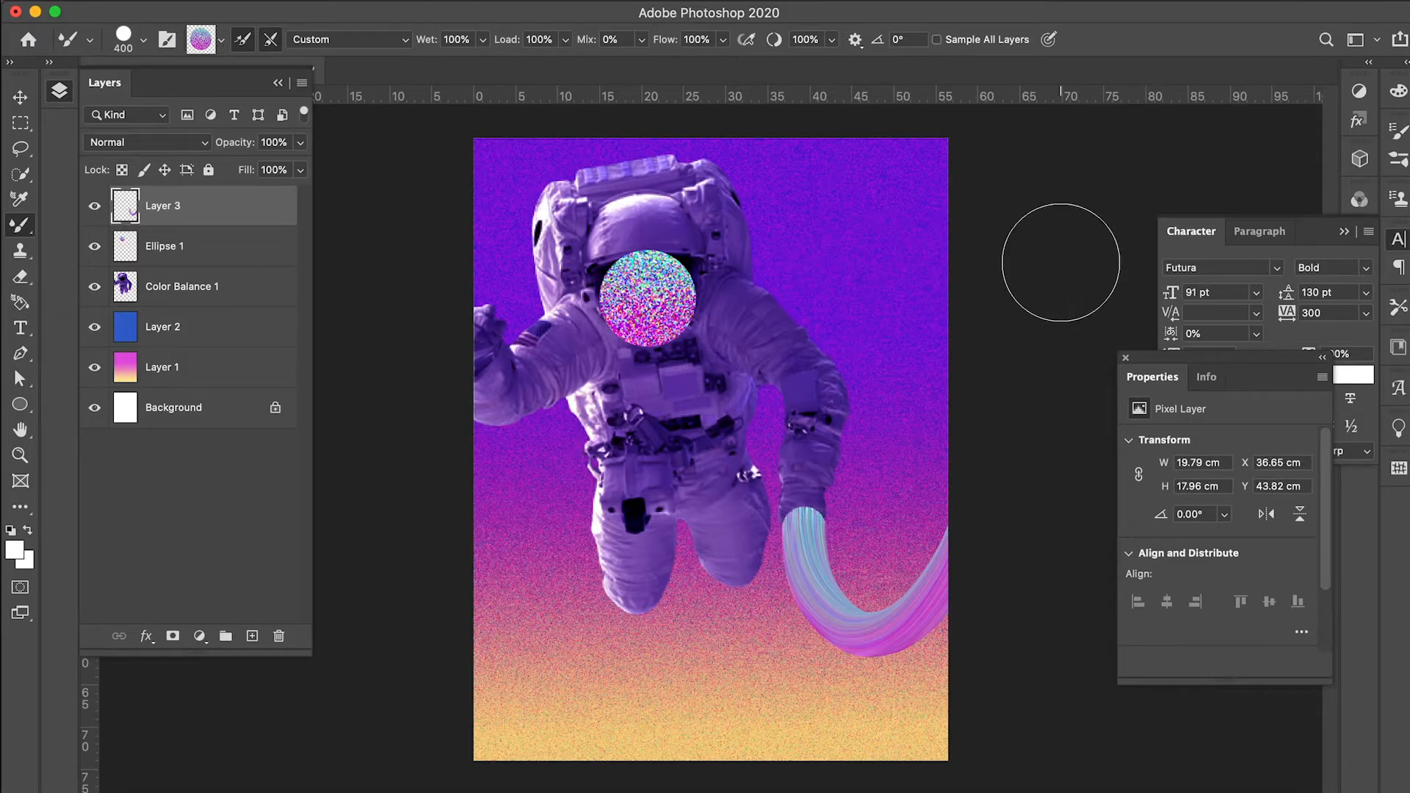
key("super+bracketleft")
key("super+bracketleft")
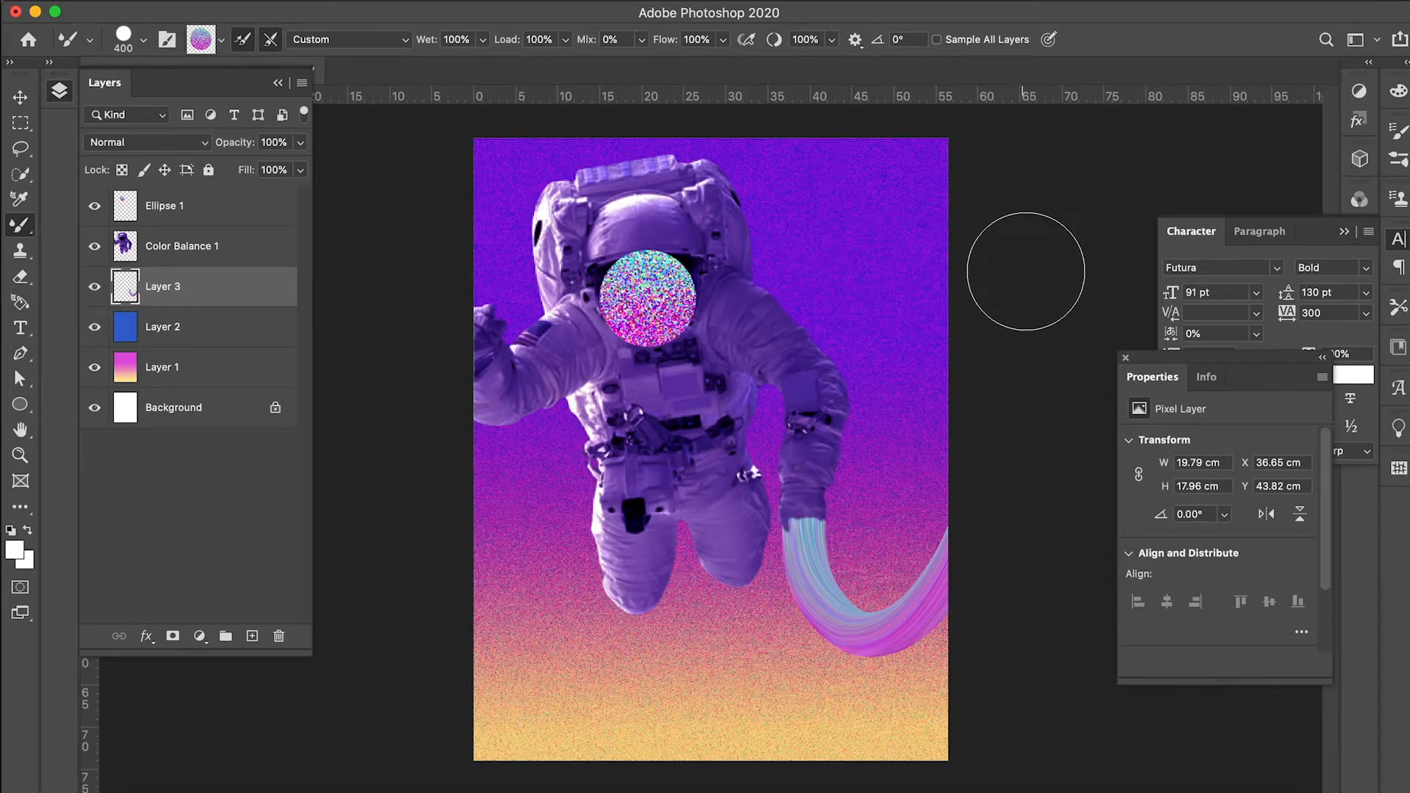
- Try a single dab at the left edge and another left-to-right ribbon behind the astronaut, undoing both
left_click(467, 516)
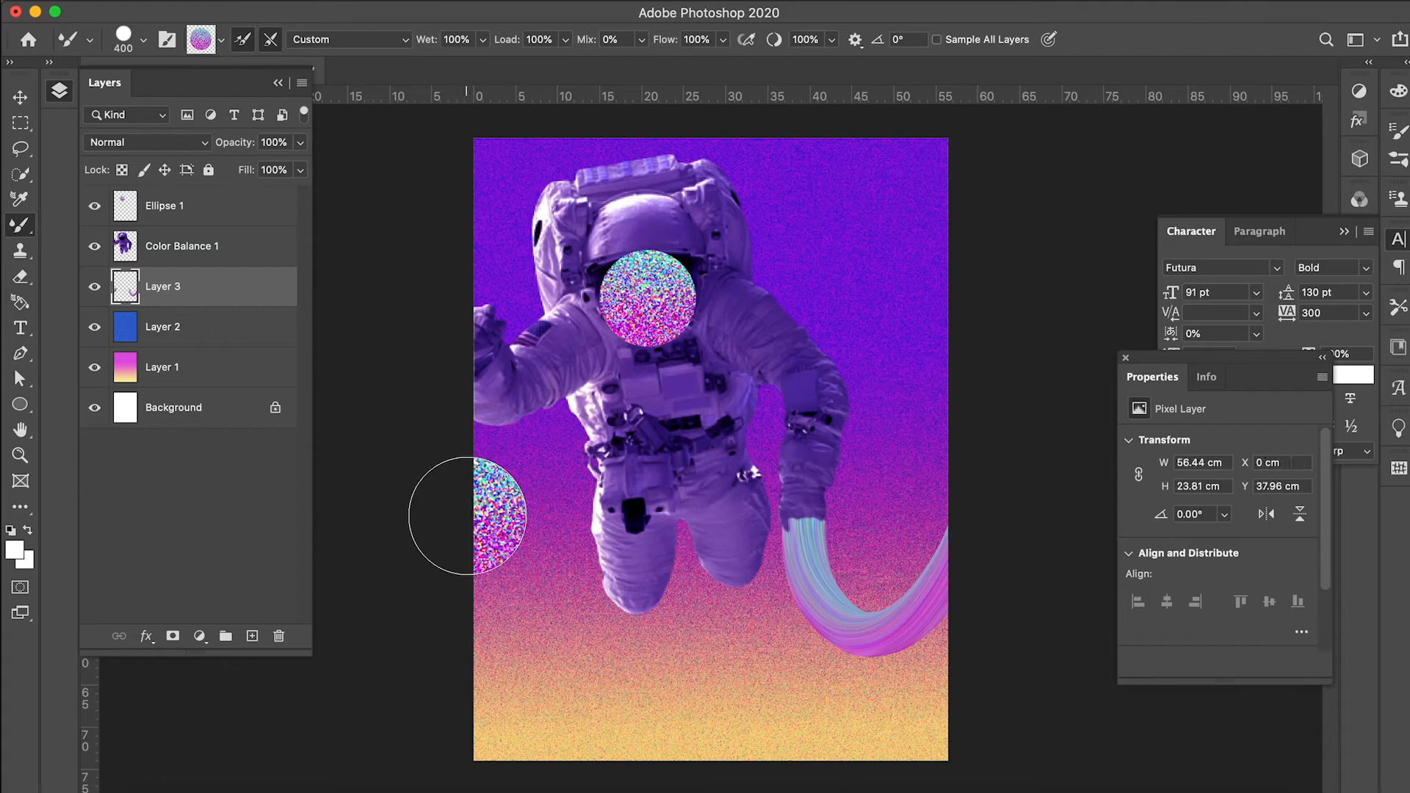
key("super+z")
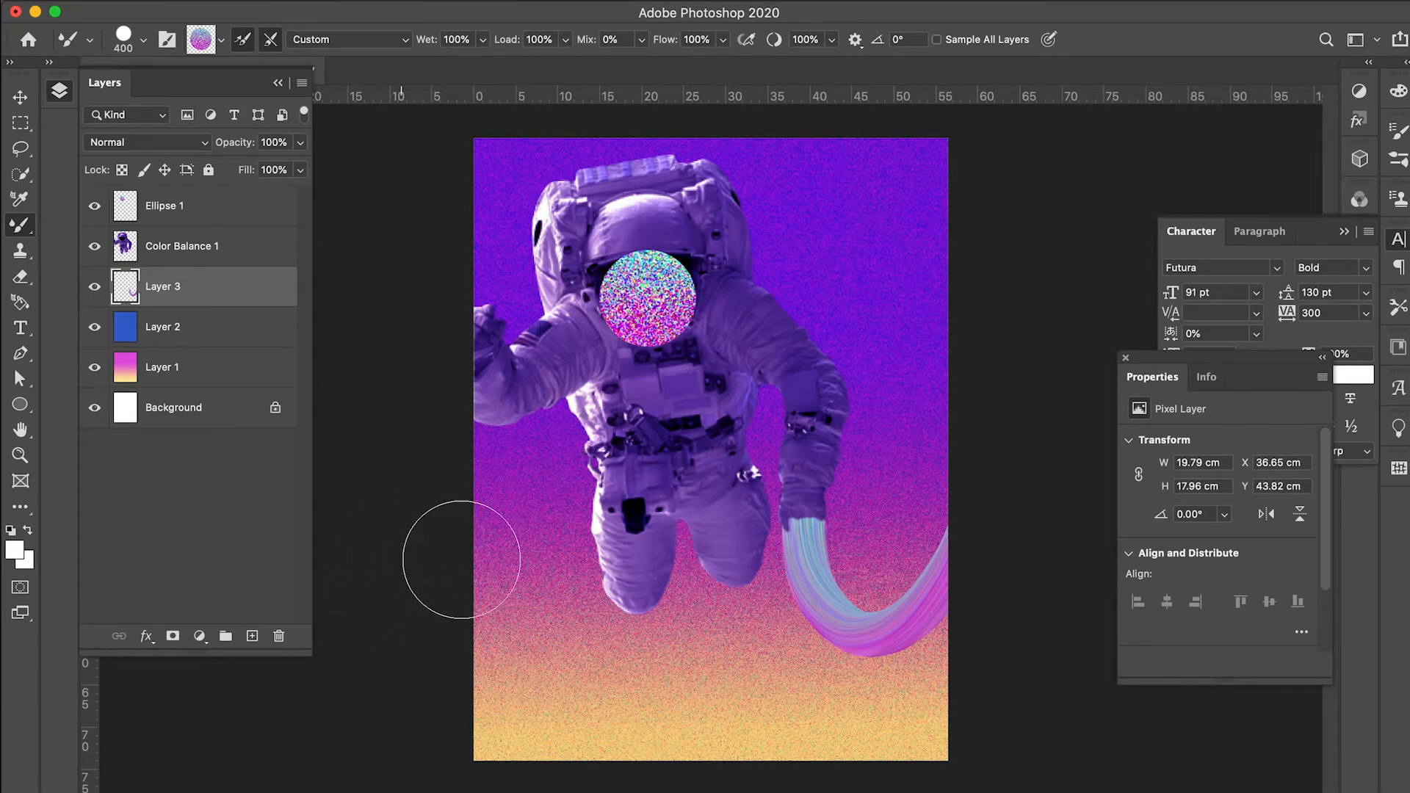
left_click_drag(460, 561, 646, 424)
left_click_drag(839, 233, 1014, 214)
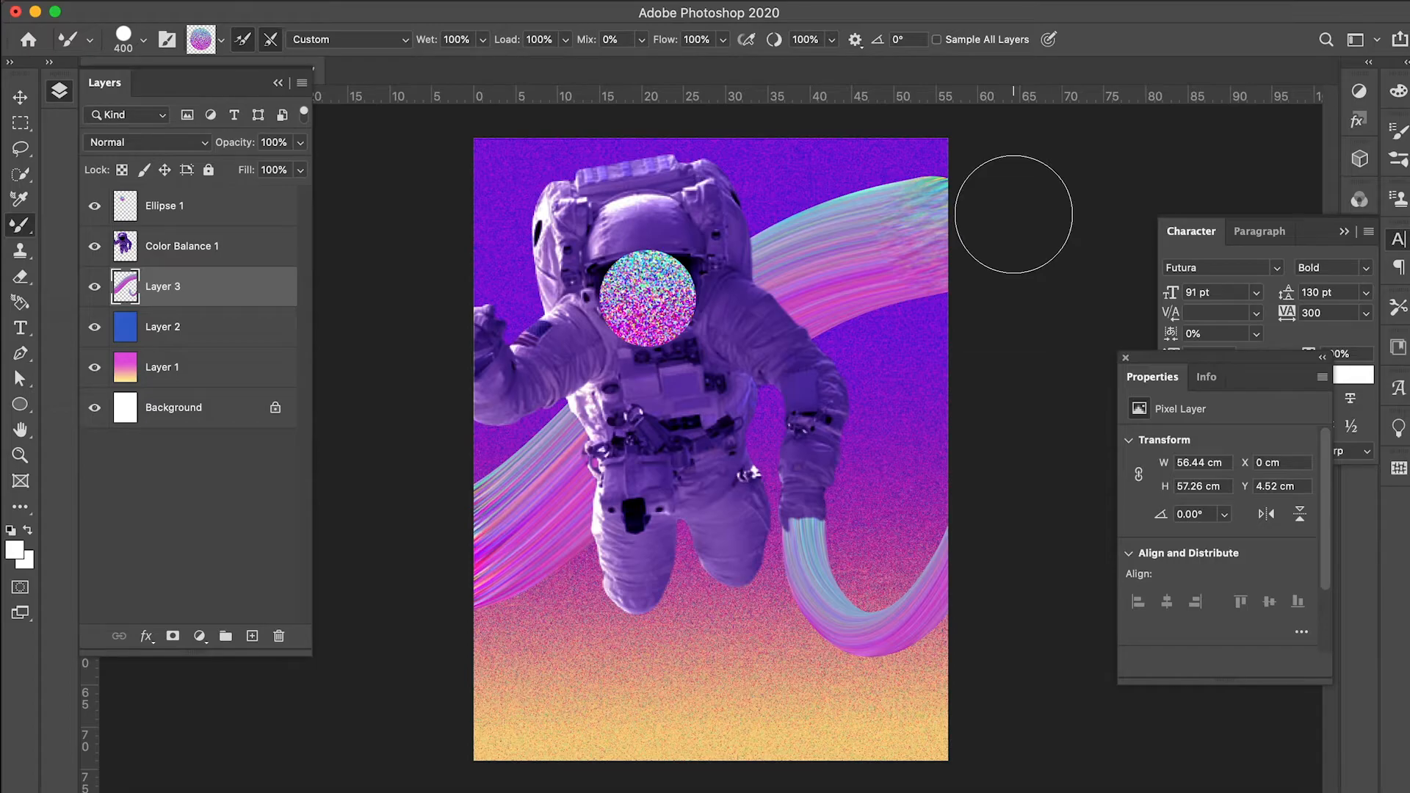
key("super+z")
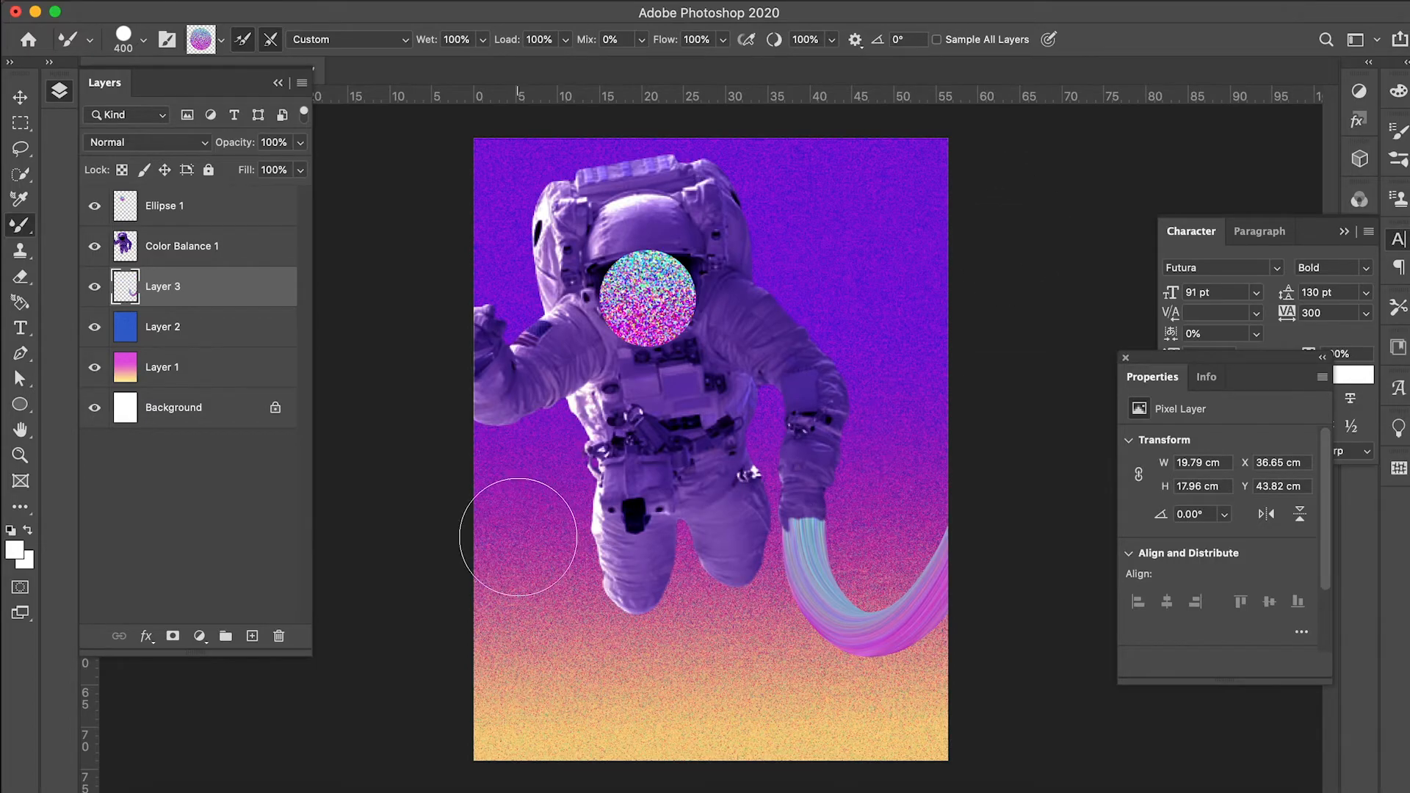
- Paint a 400 px ribbon on Layer 3 from the lower left edge behind the astronaut, arching off the upper right edge
left_click_drag(399, 575, 740, 324)
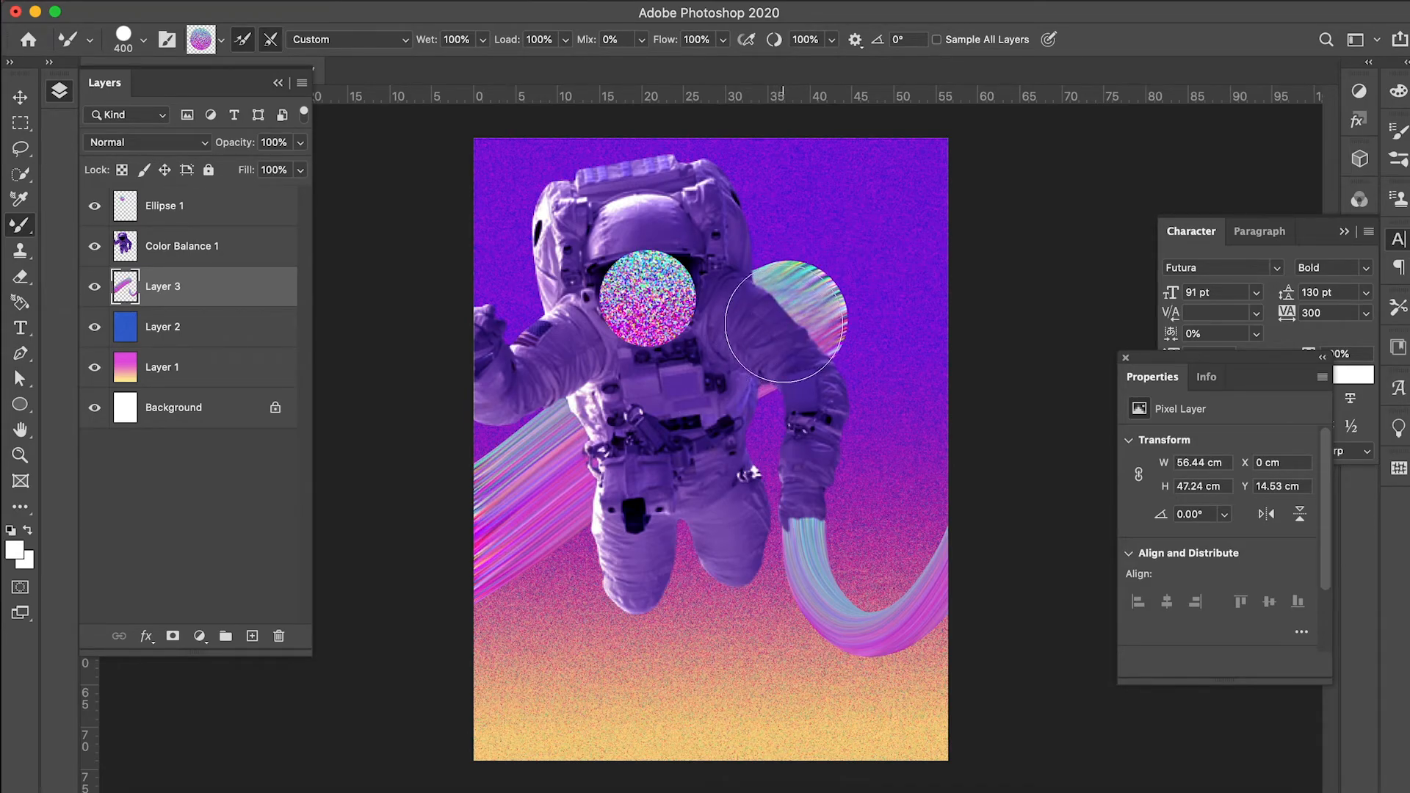
mouse_move(783, 329)
left_mouse_down()
mouse_move(840, 279)
mouse_move(1109, 221)
left_mouse_up()
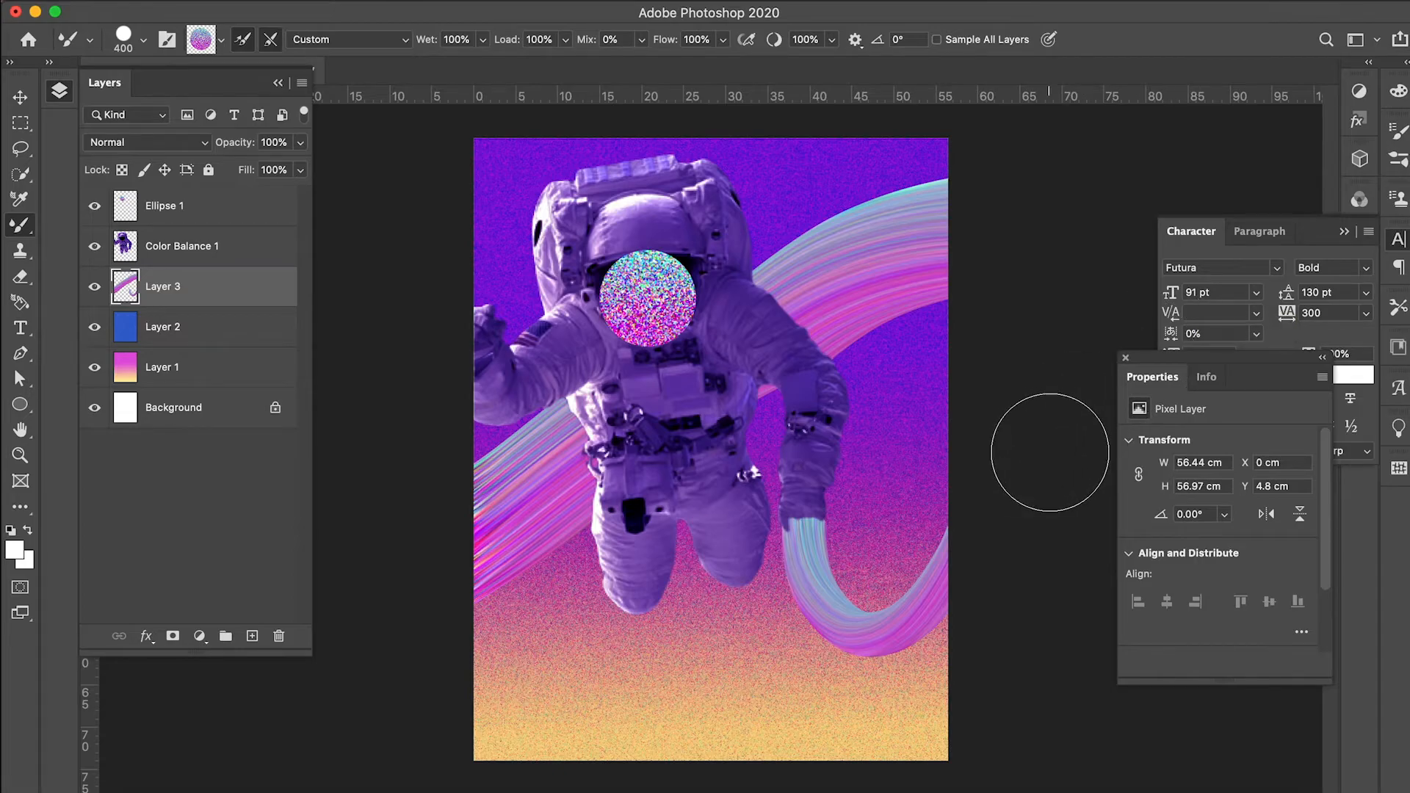
scroll(856, 516, "down", 3)
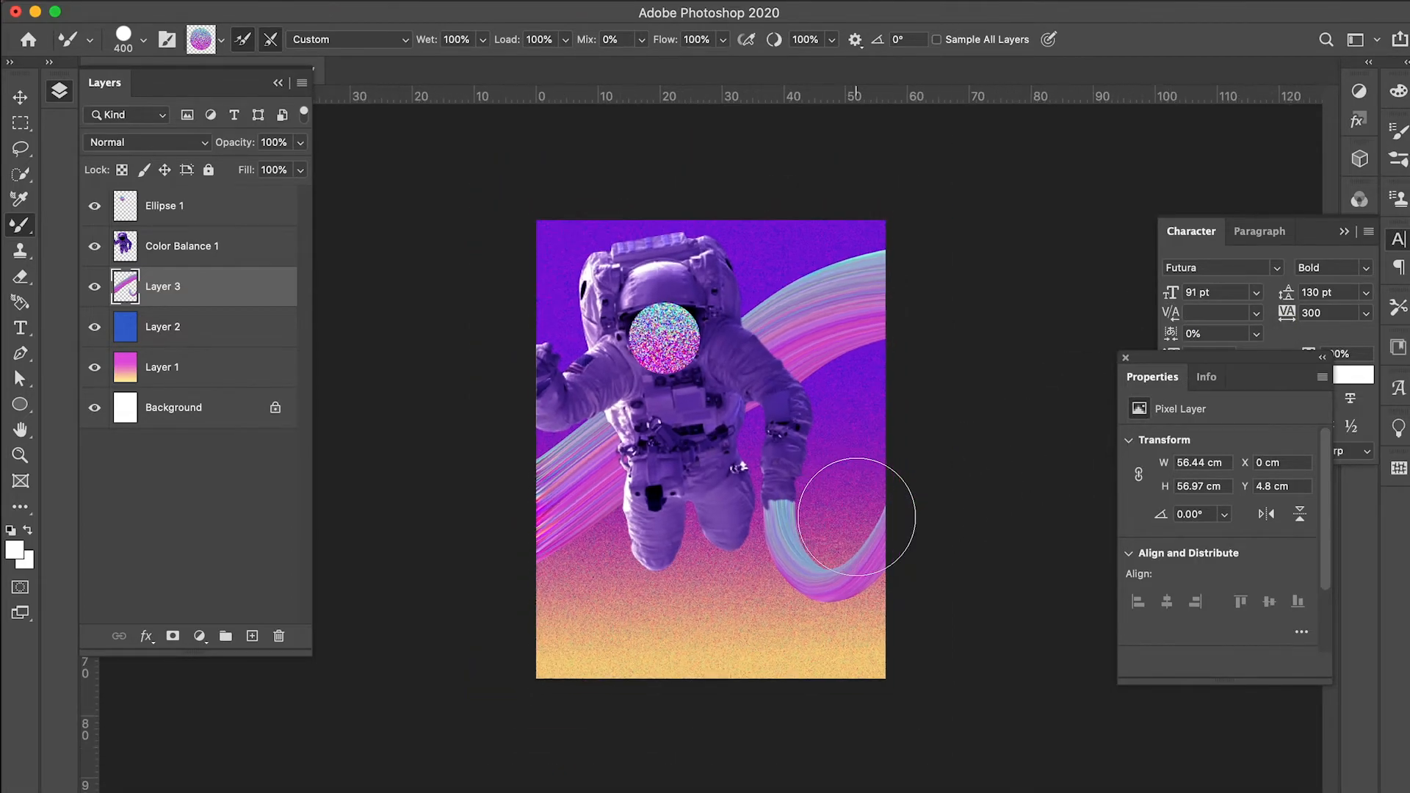
scroll(856, 516, "up", 2)
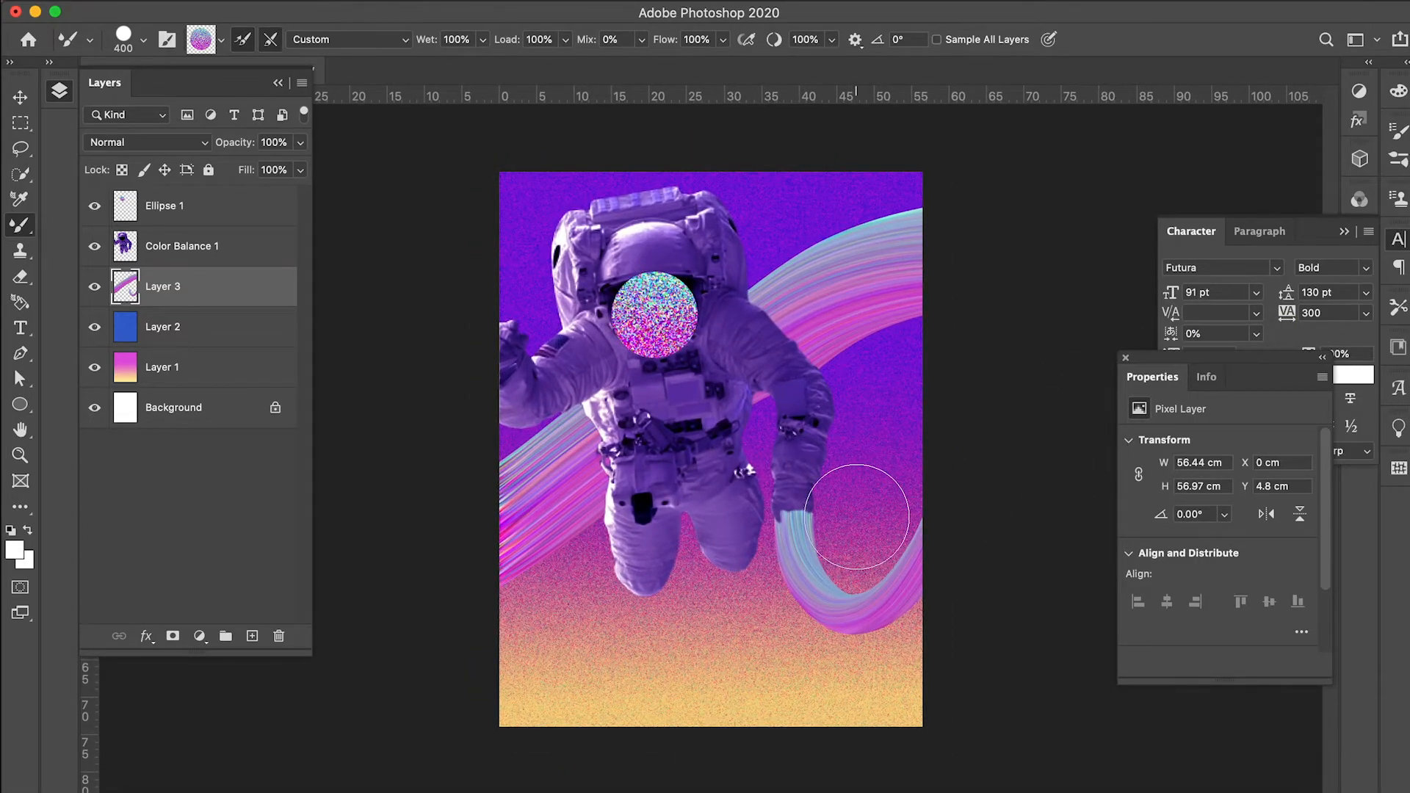
scroll(856, 516, "up", 1)
scroll(857, 516, "up", 2)
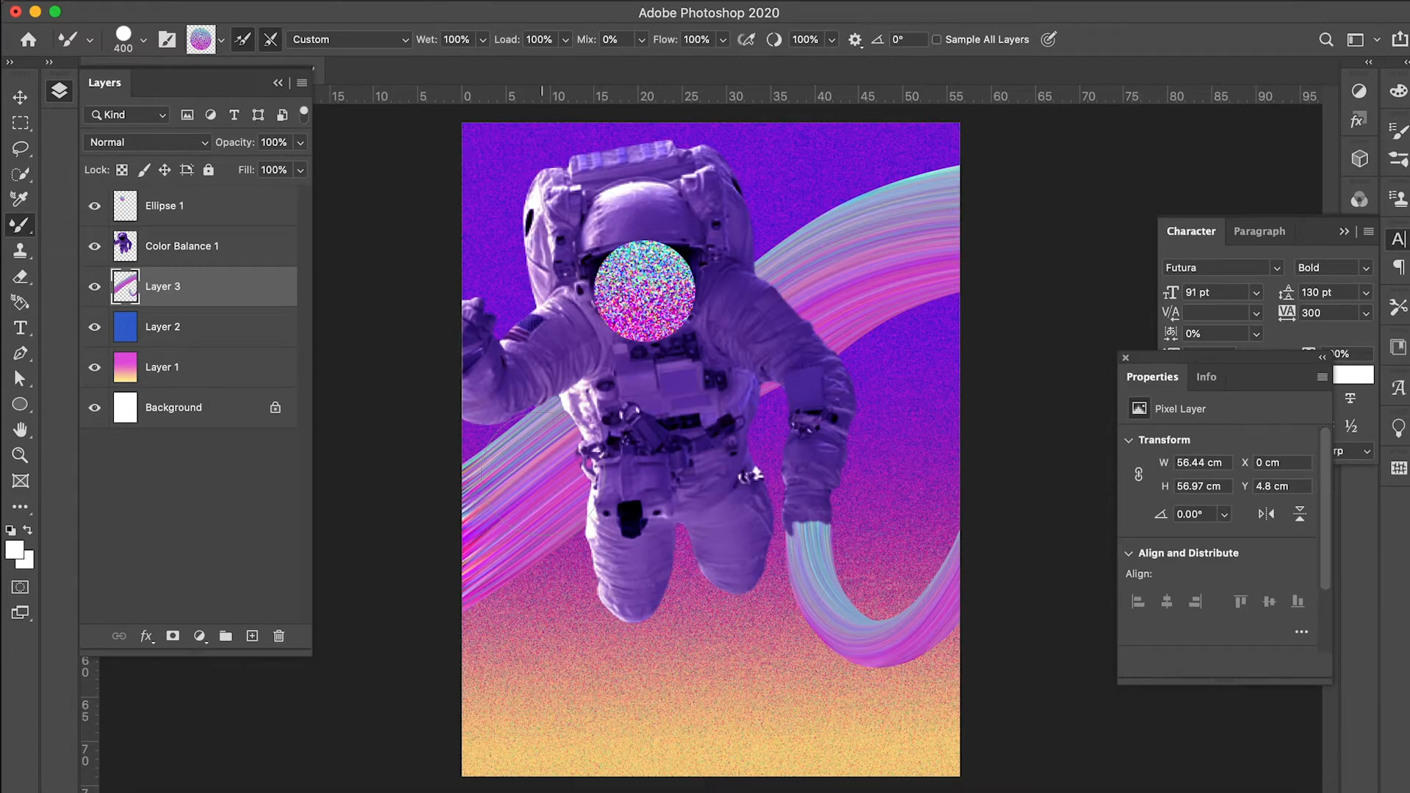
- Add a new layer directly above the astronaut's Color Balance 1 layer
left_click(197, 248)
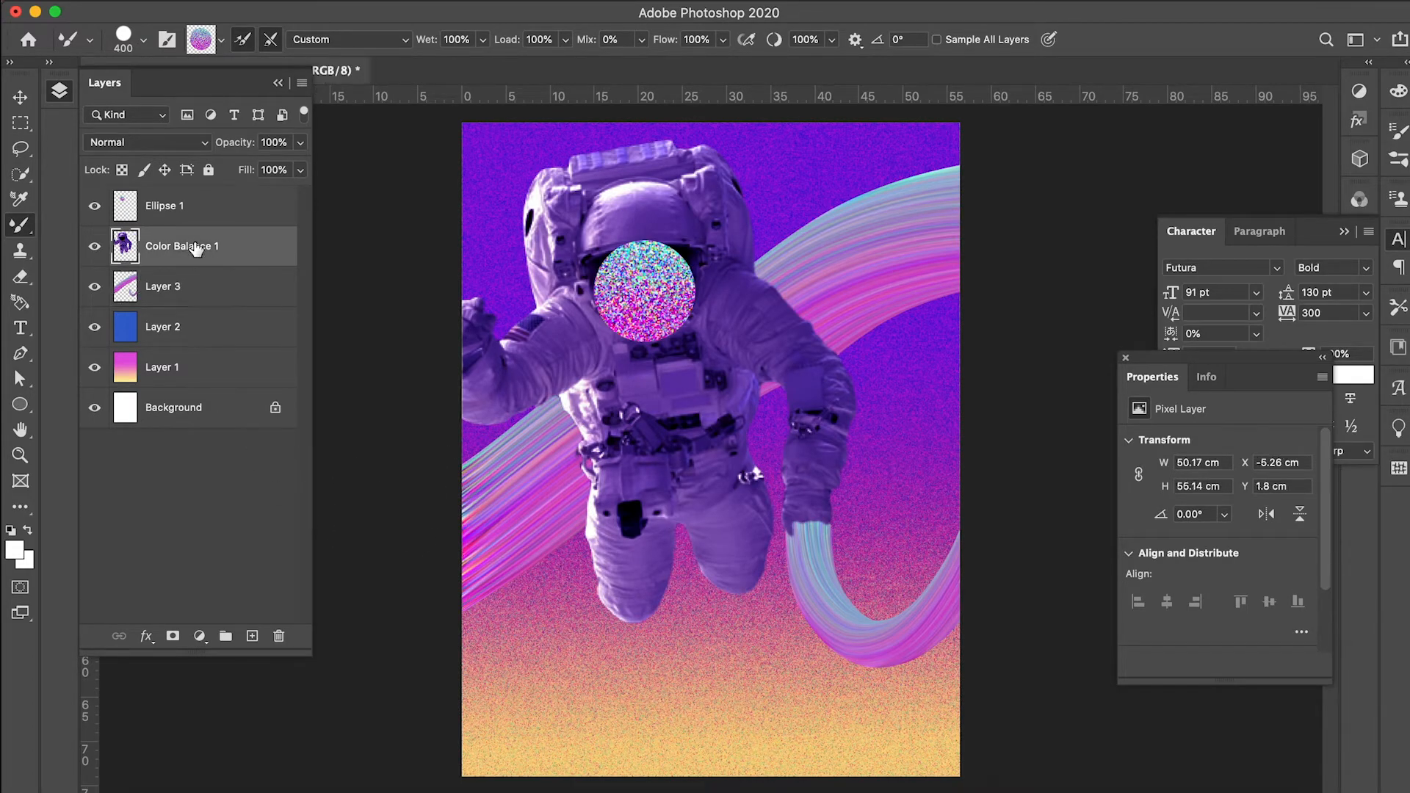
left_click(194, 212)
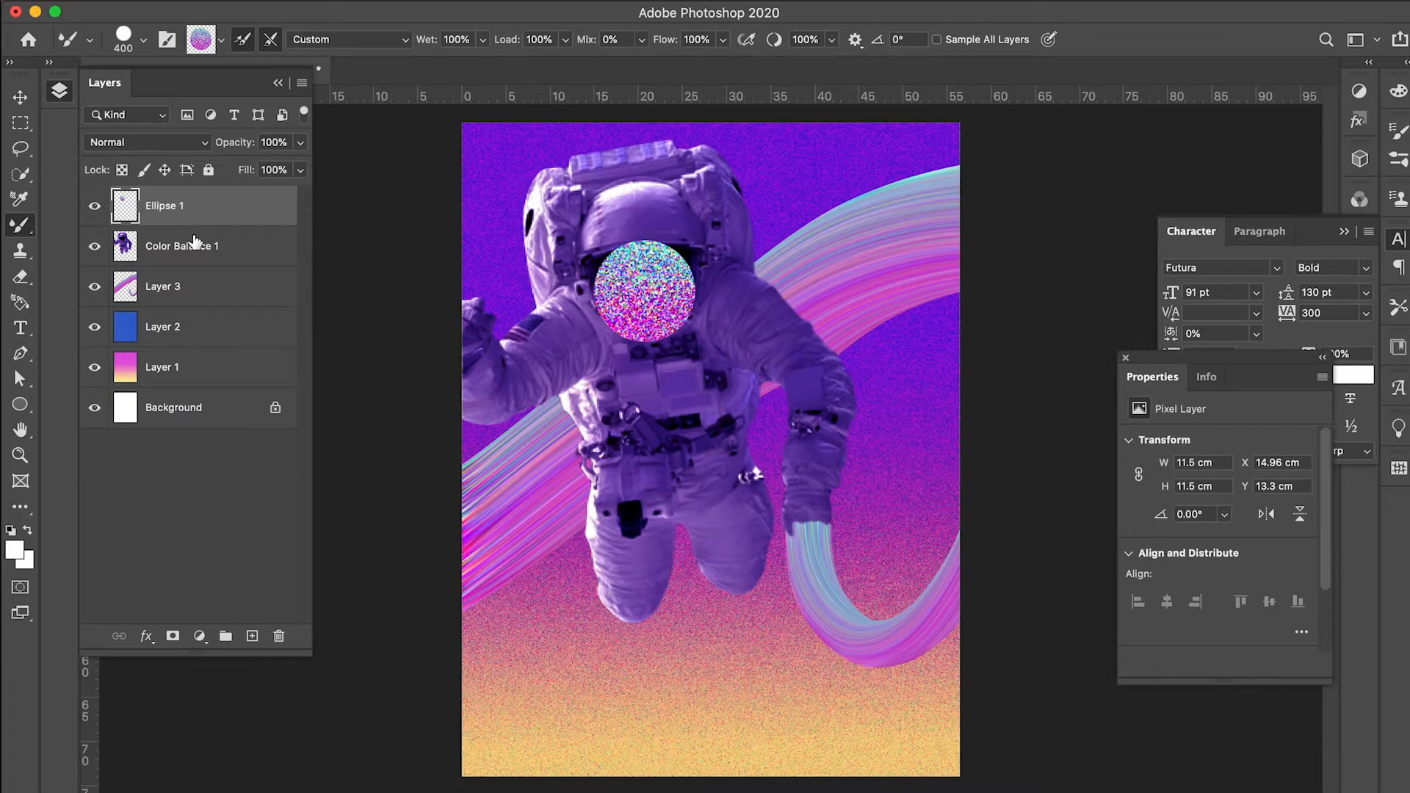
left_click(193, 238)
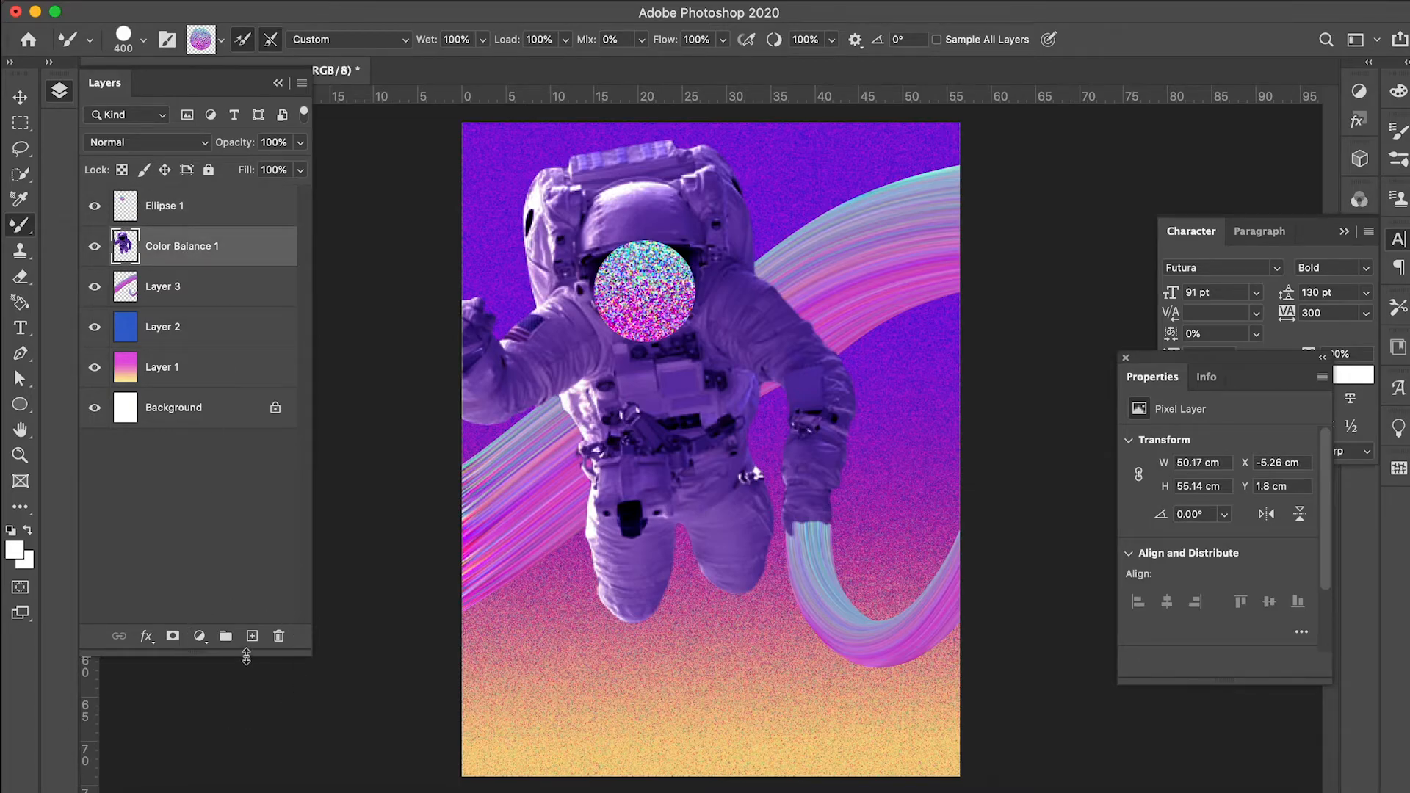
left_click(252, 636)
- Switch to the regular Brush tool and choose the 80 px Kyle's Spatter brush from the Special Effects Brushes
left_click_drag(22, 219, 69, 227)
left_click(144, 42)
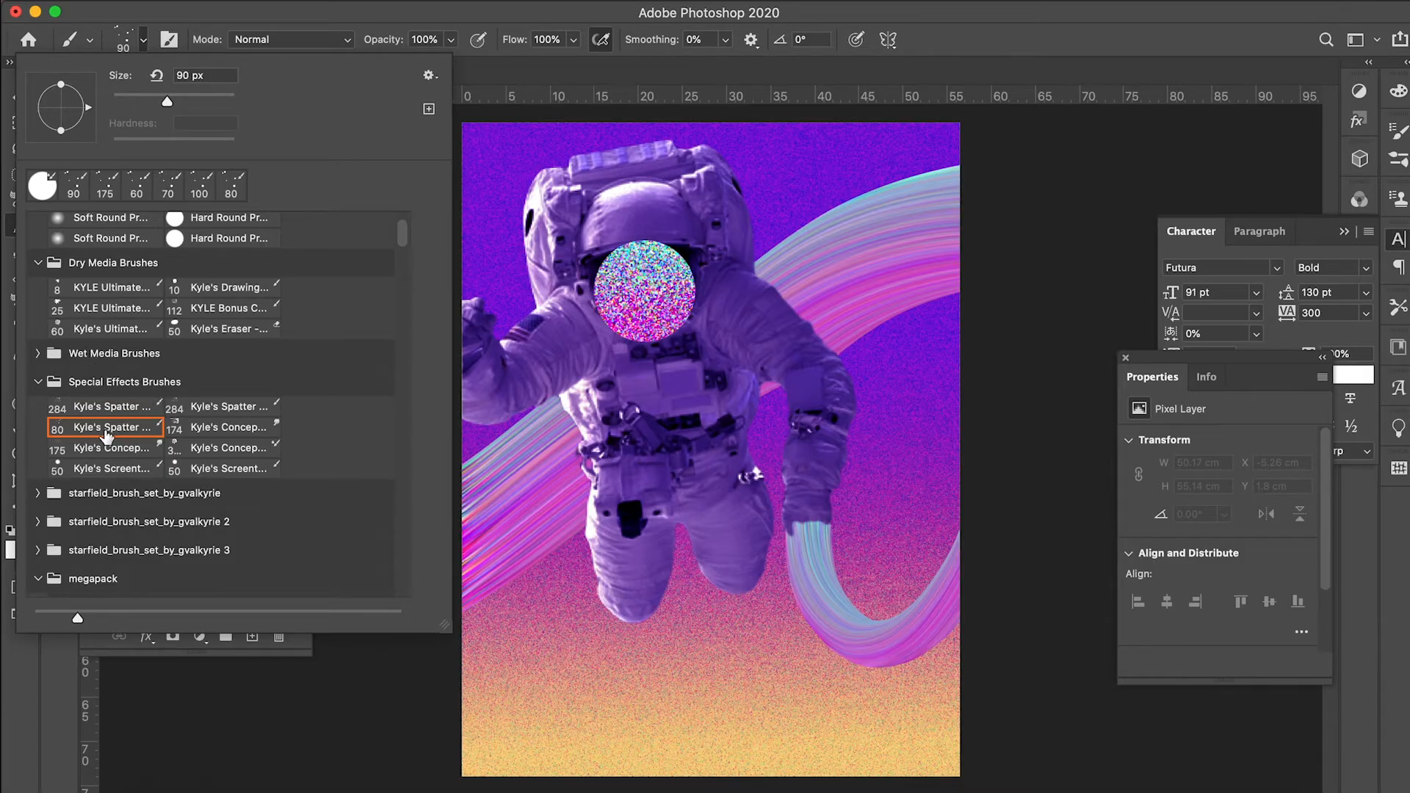
left_click(429, 76)
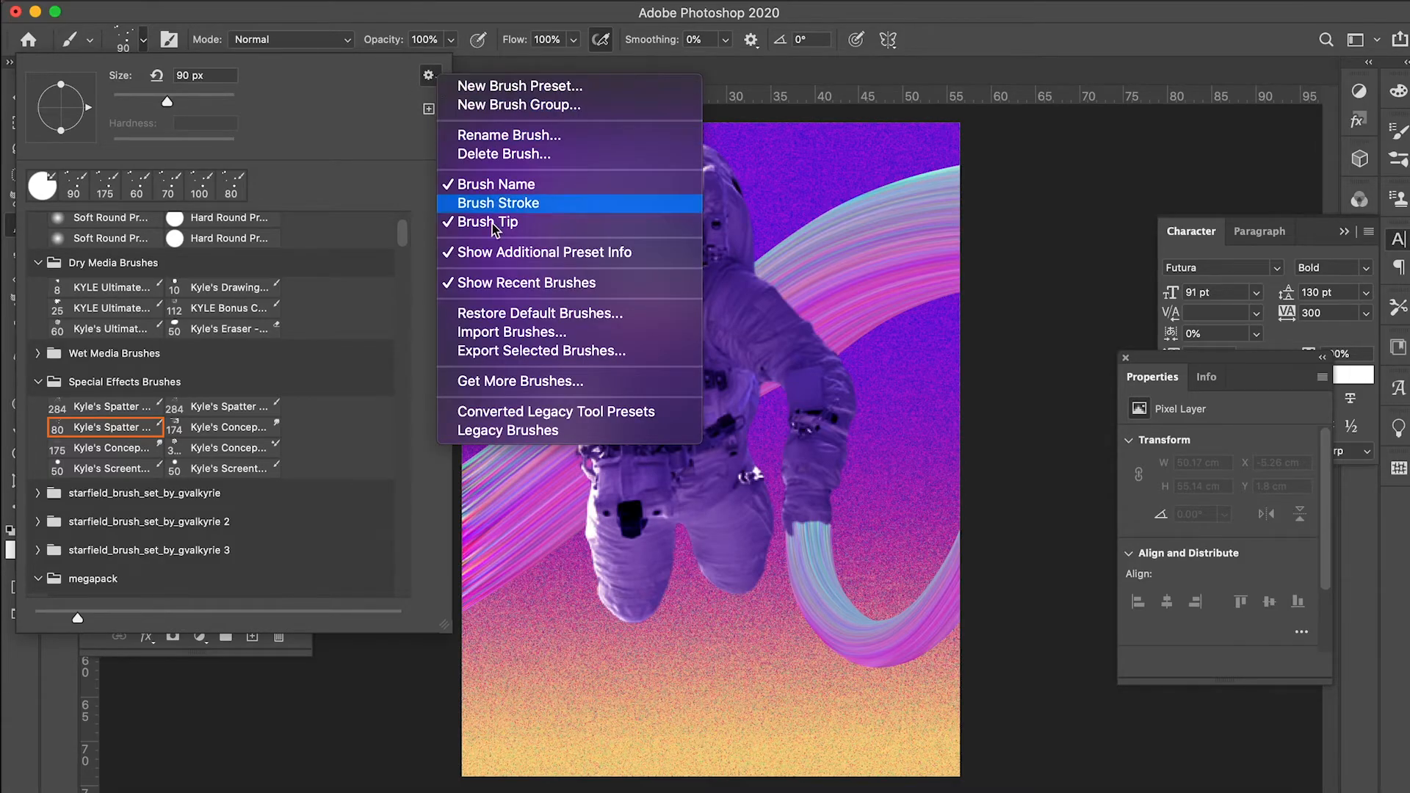
left_click(429, 78)
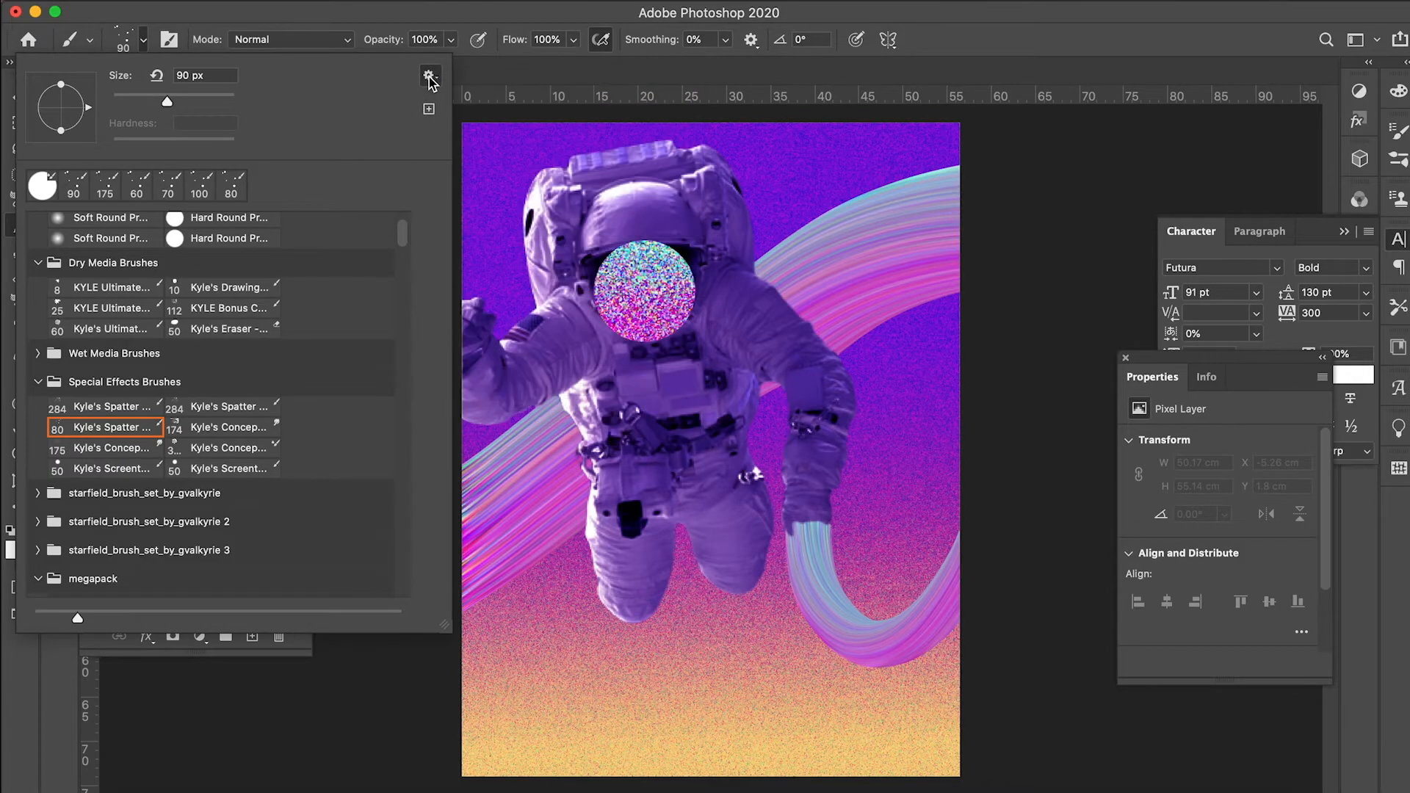
left_click(150, 434)
left_click(492, 79)
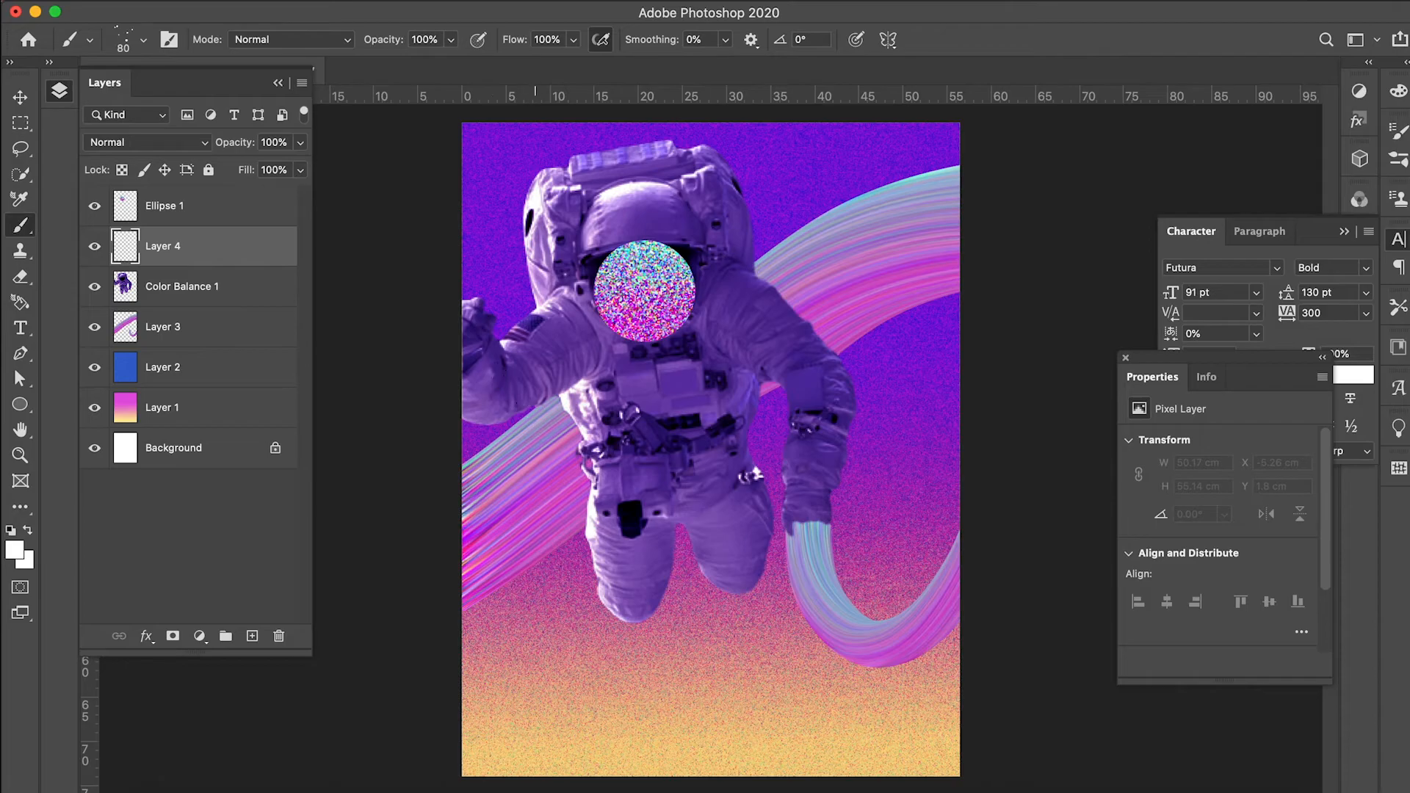
- Dab white spatter specks on Layer 4 over the ribbon section between the poster's left edge and the astronaut
left_click(492, 453)
left_click(505, 530)
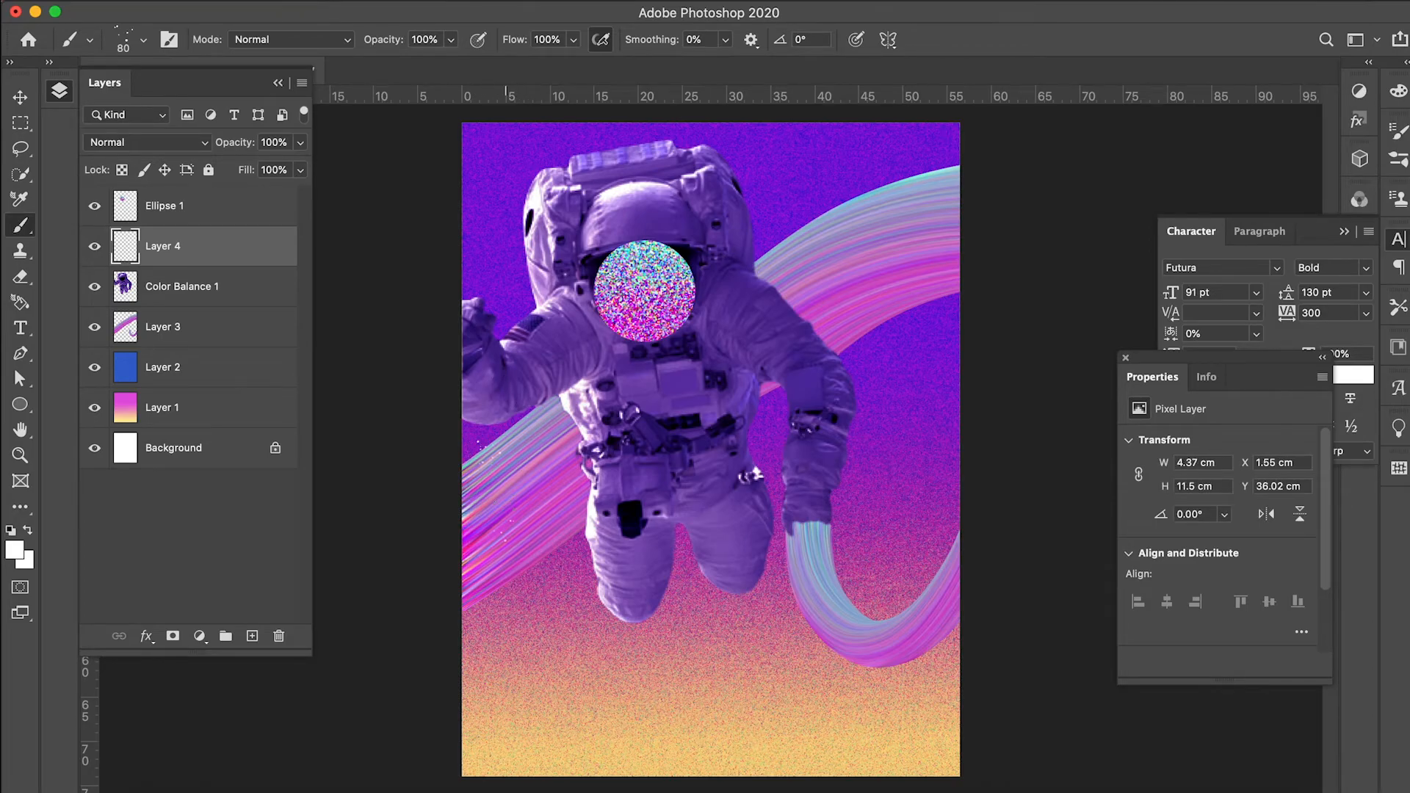
left_click(509, 490)
left_click(533, 448)
left_click(487, 547)
left_click(494, 565)
left_click(499, 431)
- Scatter white specks with the spatter brush at 100 px along the ribbon's arch beside the astronaut's helmet and shoulder
left_click(825, 246)
left_click(812, 211)
left_click(881, 199)
left_click(874, 180)
left_click(859, 173)
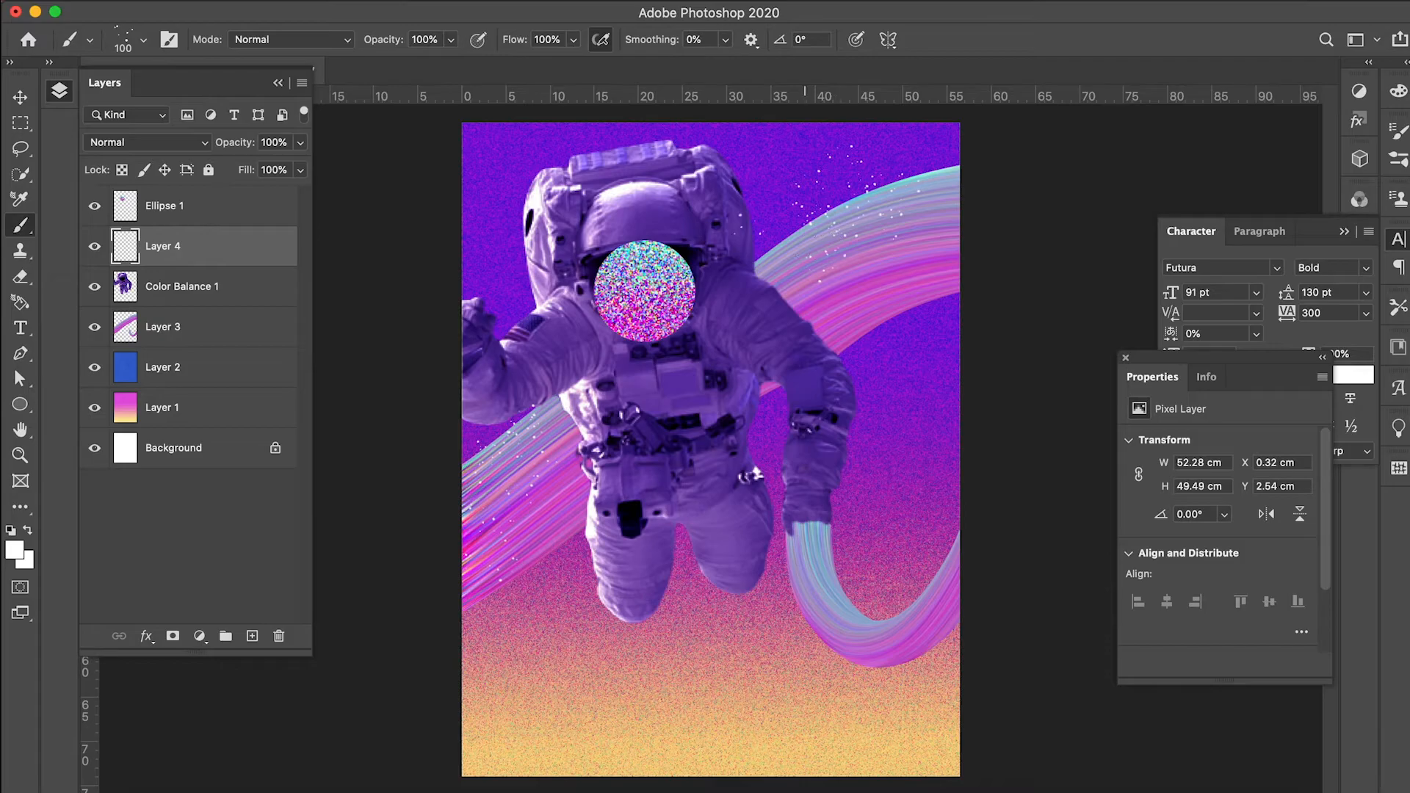
- Add more 100 px white spatter at the poster's upper right corner, around the ribbon's lower loop and at the left edge
left_click(946, 136)
left_click(793, 602)
left_click(801, 672)
left_click(893, 687)
left_click_drag(456, 604, 449, 603)
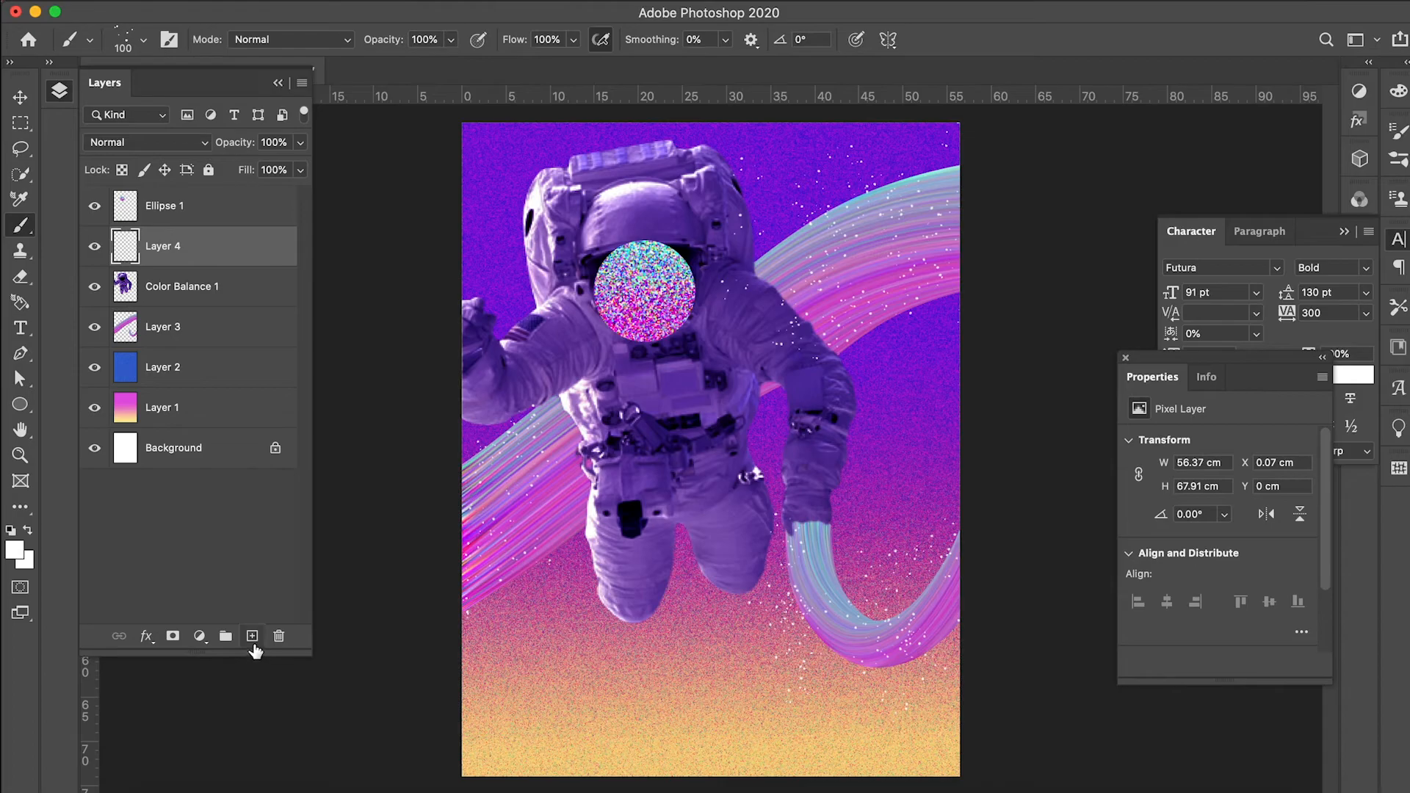
key("super+minus")
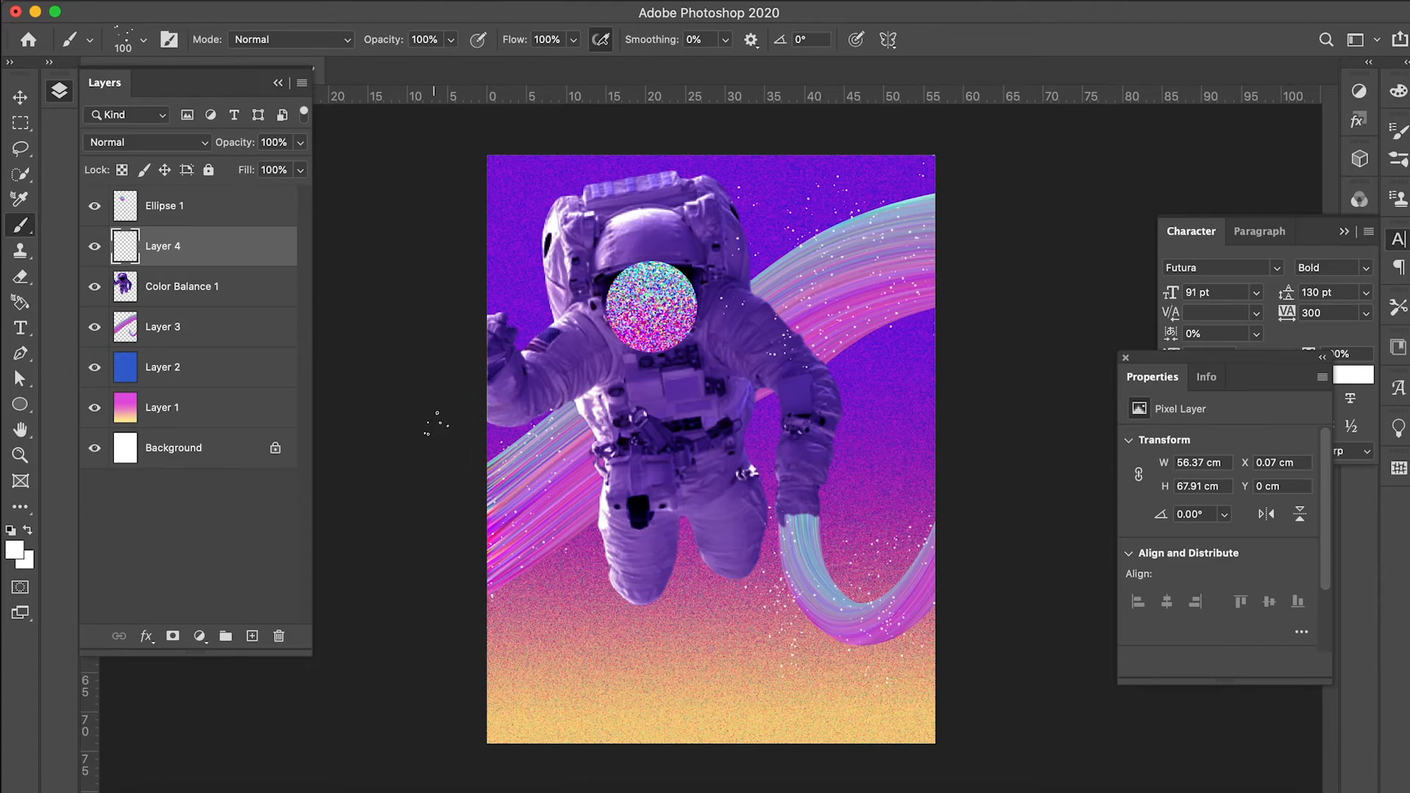
key("super+plus")
key("super+minus")
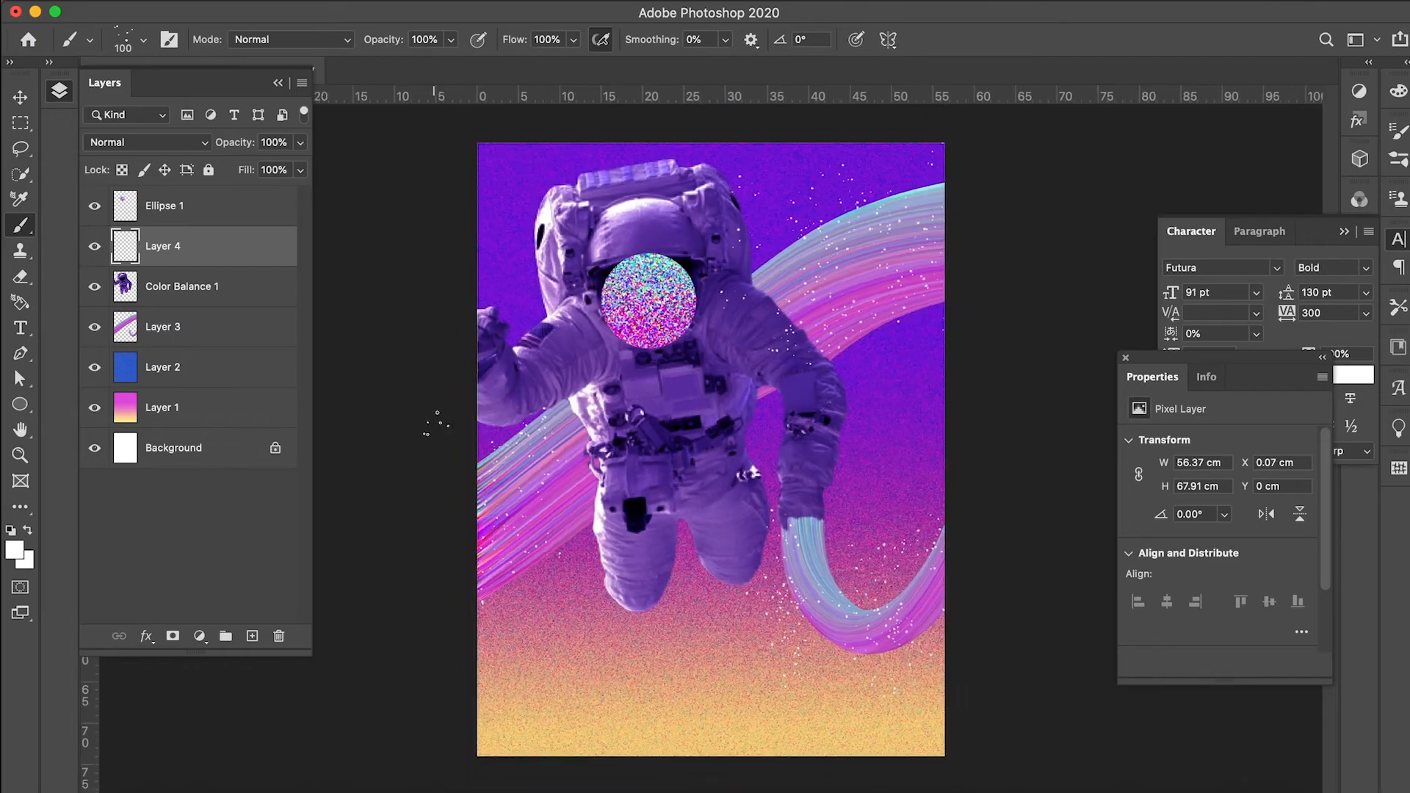